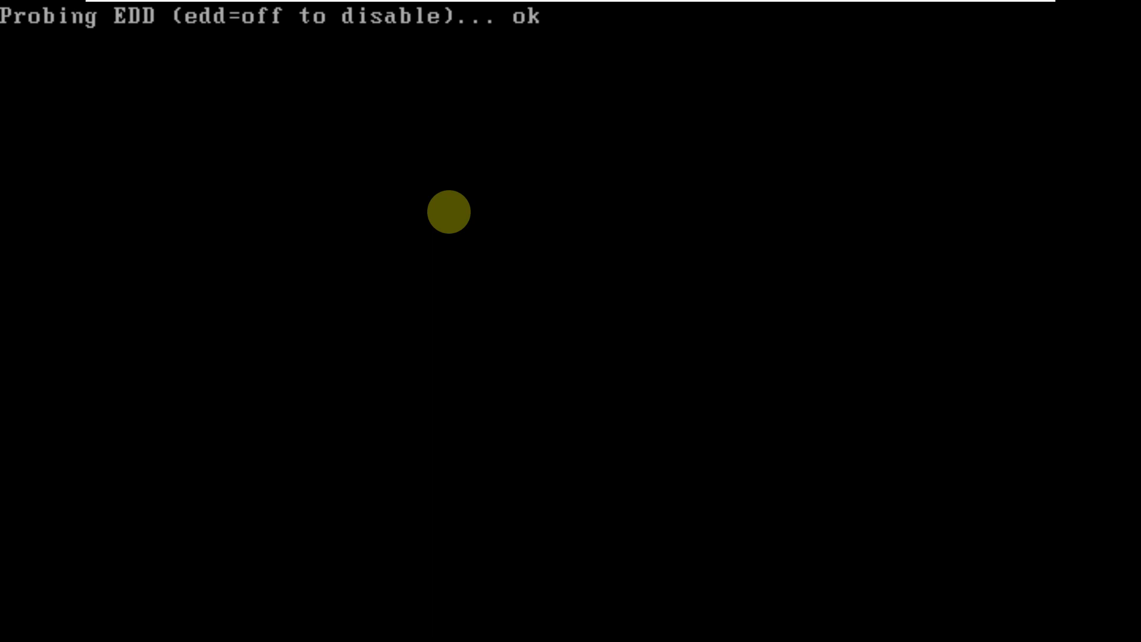
# Capture input into the VM and let Pin Linux boot to the LXDE desktop with Trash and Documents icons.
pyautogui.click(700, 233)
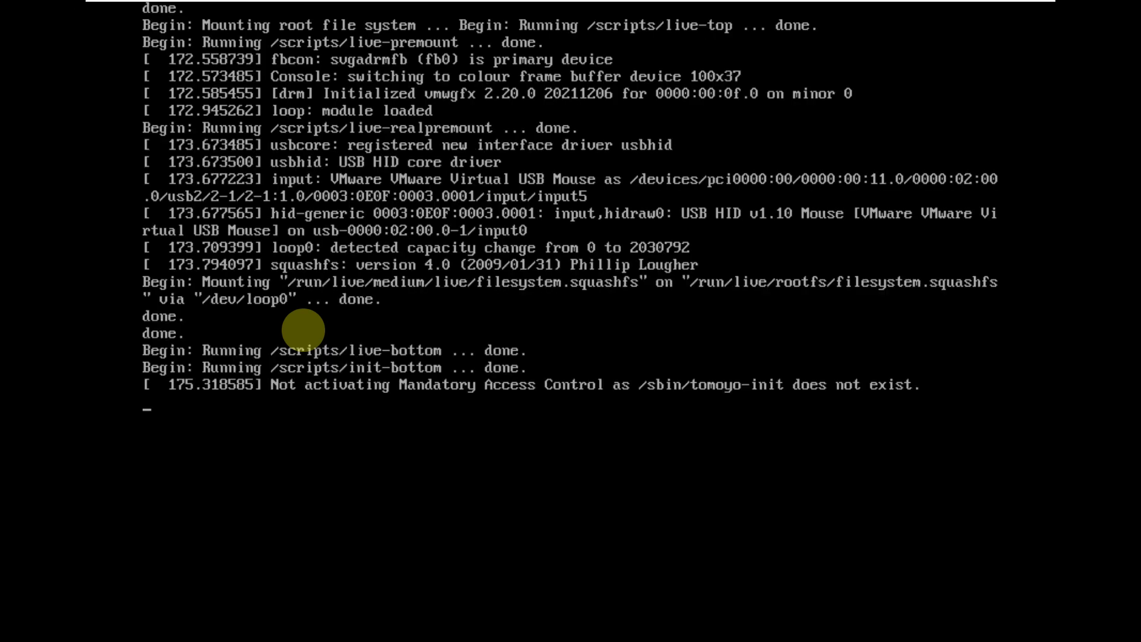
pyautogui.moveTo(568, 6)
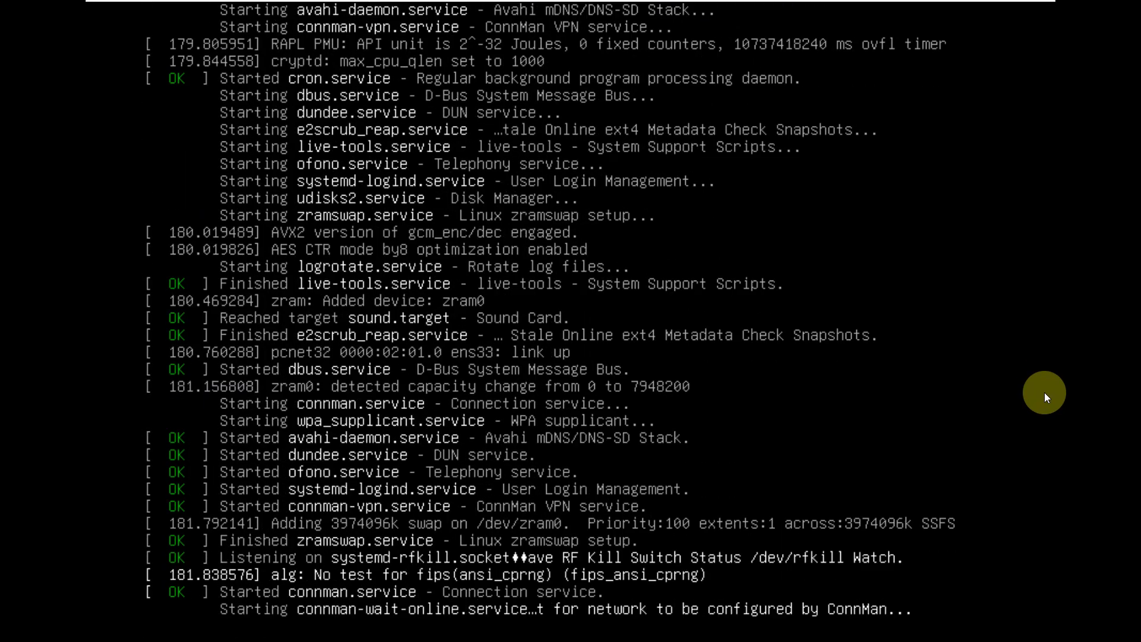
pyautogui.click(638, 365)
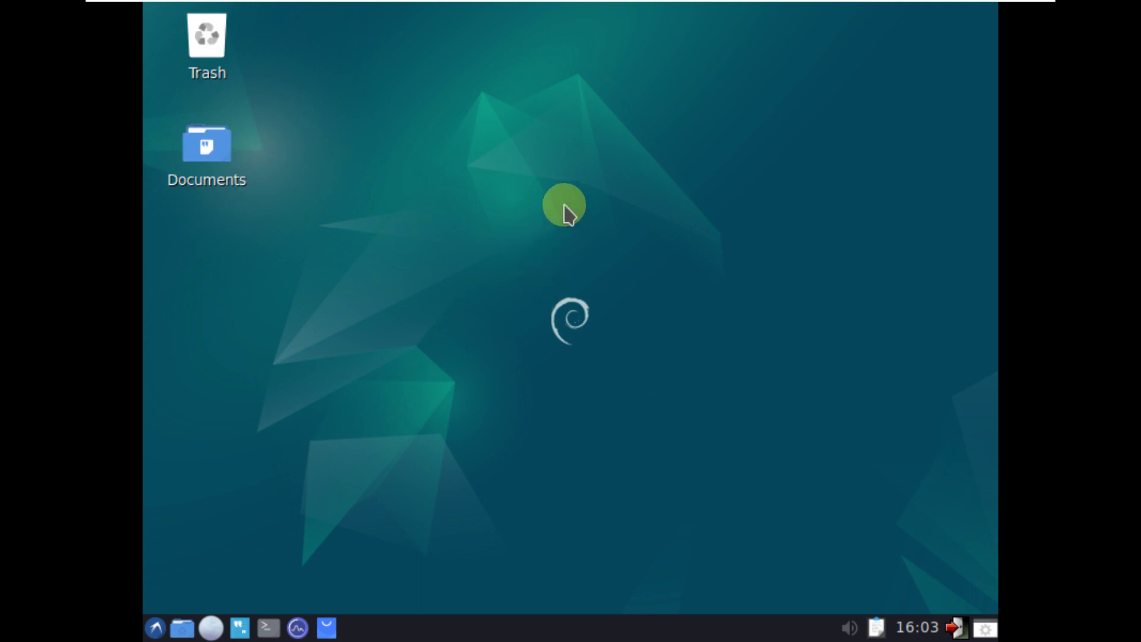
# Dismiss the desktop context menu and show the guest display at its actual size.
pyautogui.rightClick(567, 169)
pyautogui.click(512, 114)
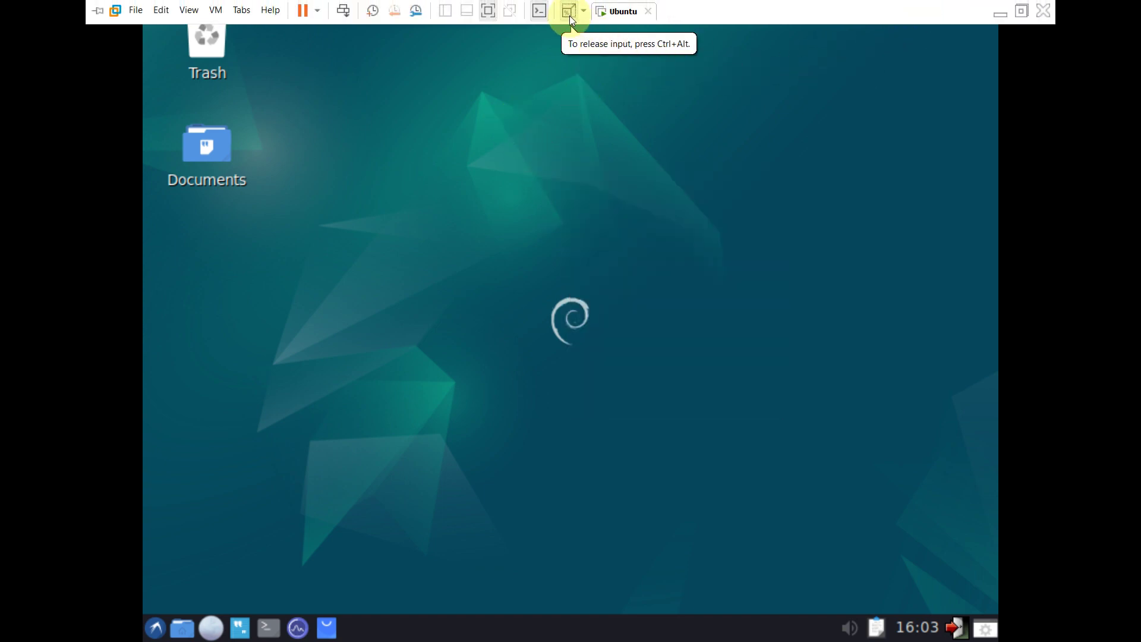
pyautogui.click(569, 12)
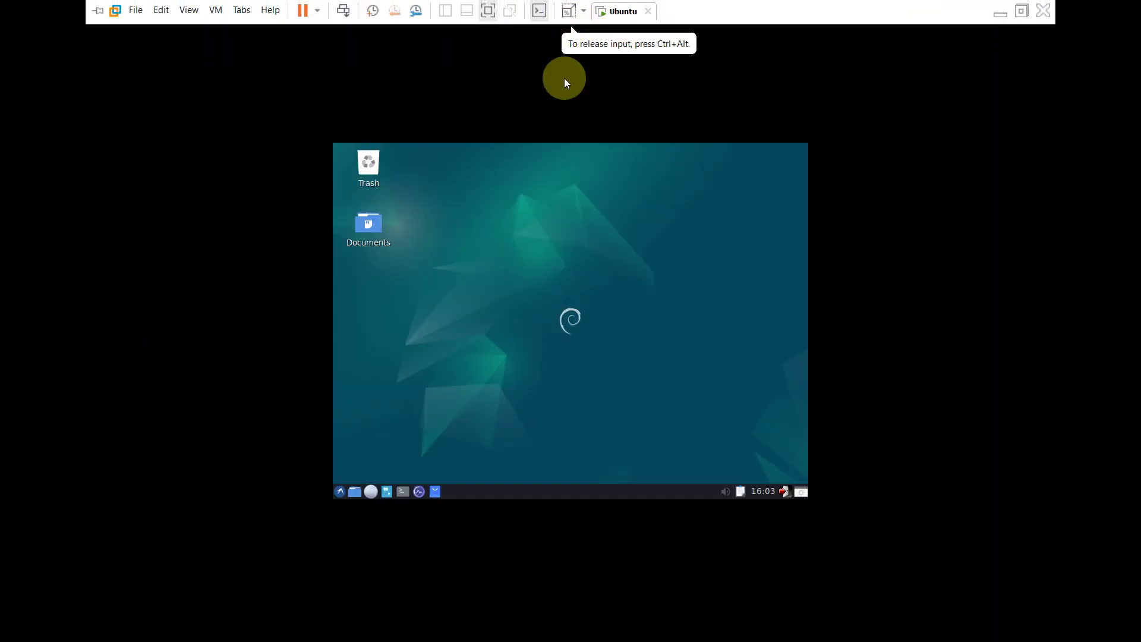
# Set the virtual monitor resolution to 1920x1080 in Monitor Settings, apply it and keep it.
pyautogui.click(339, 491)
pyautogui.moveTo(382, 433)
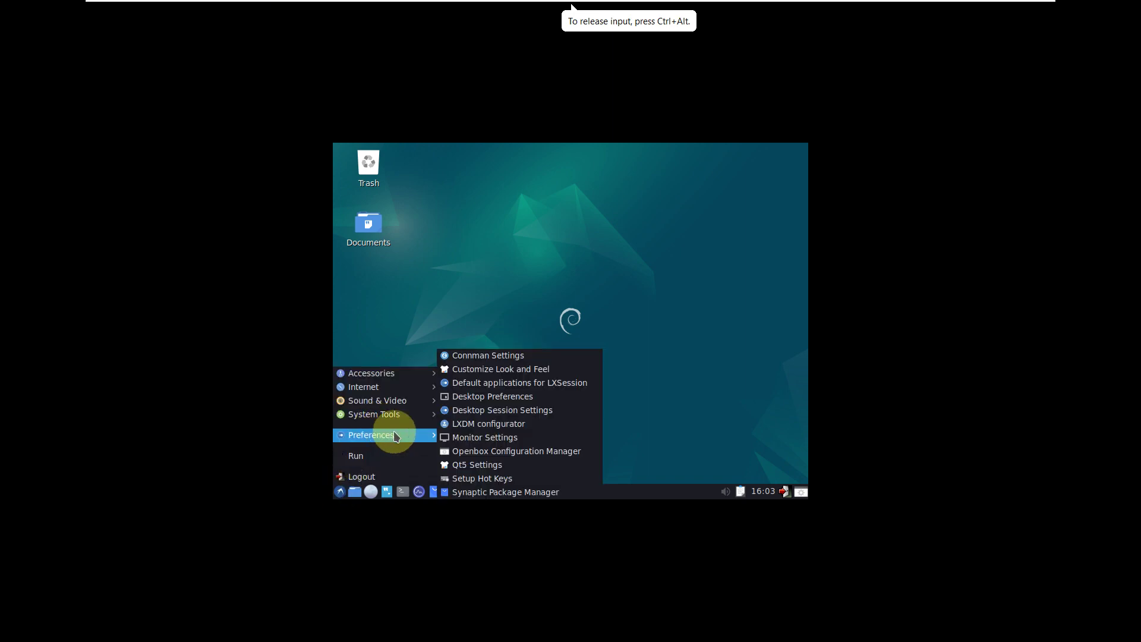
pyautogui.click(521, 437)
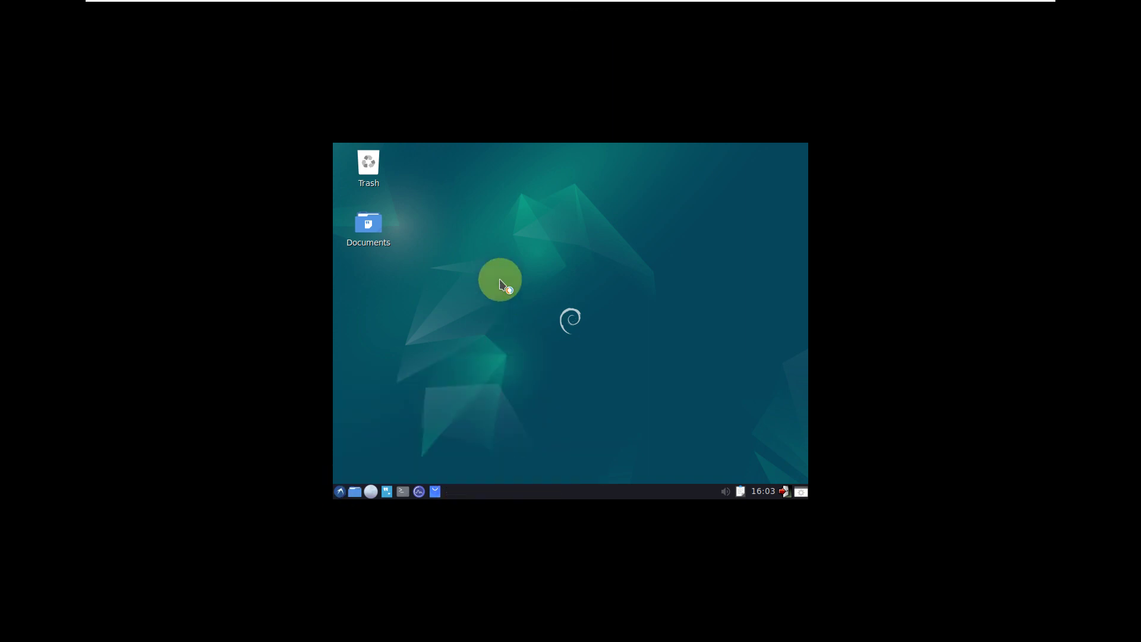
pyautogui.click(592, 329)
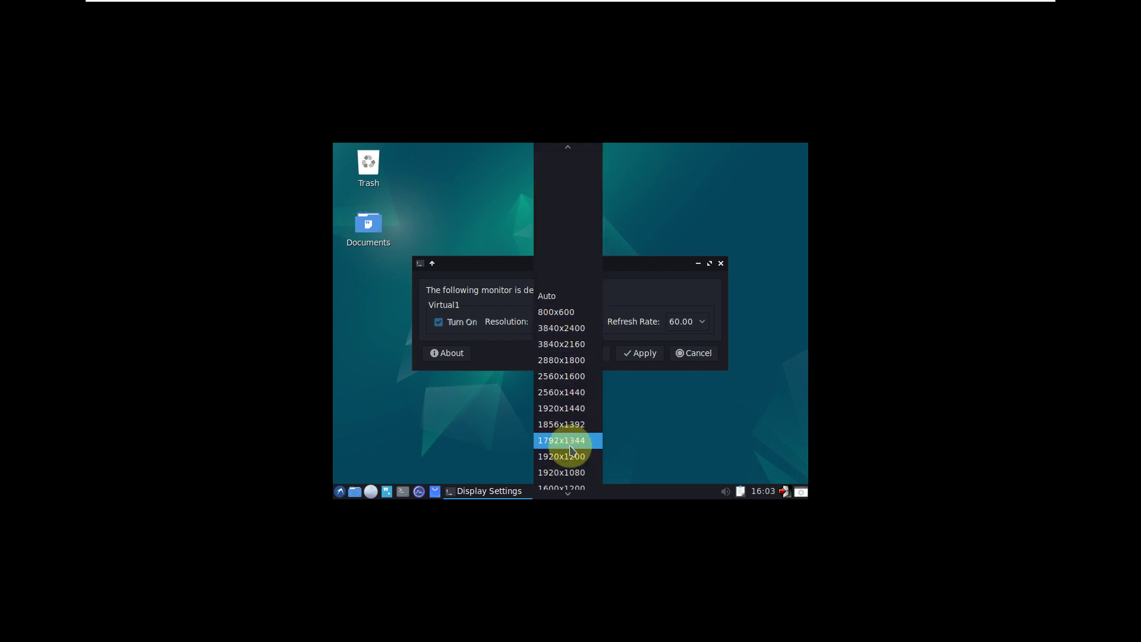
pyautogui.click(575, 471)
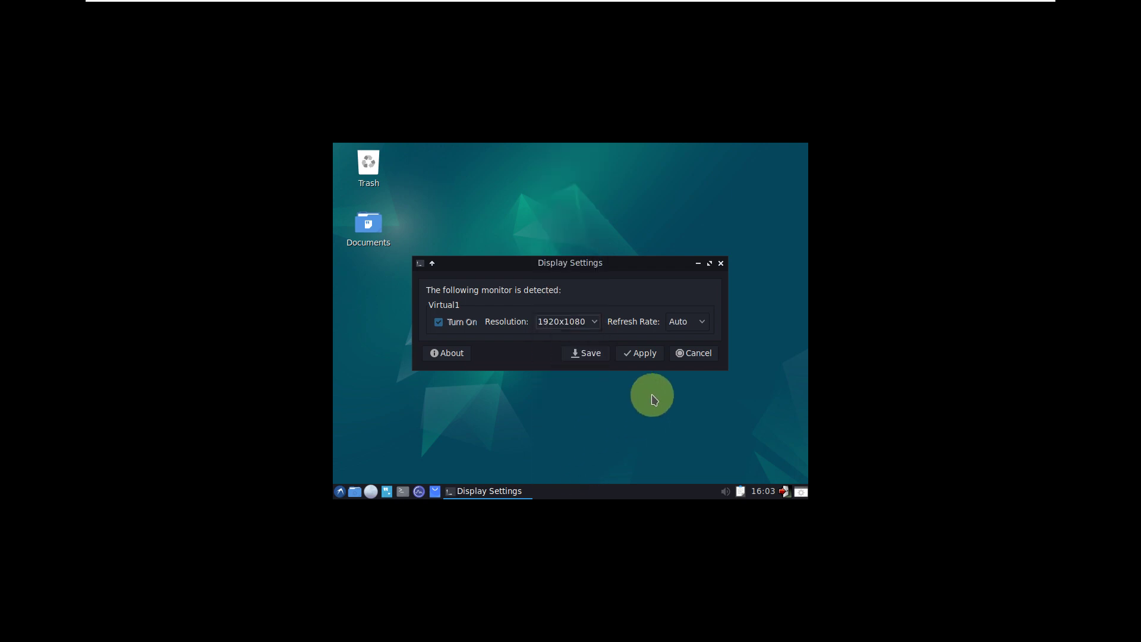
pyautogui.click(654, 355)
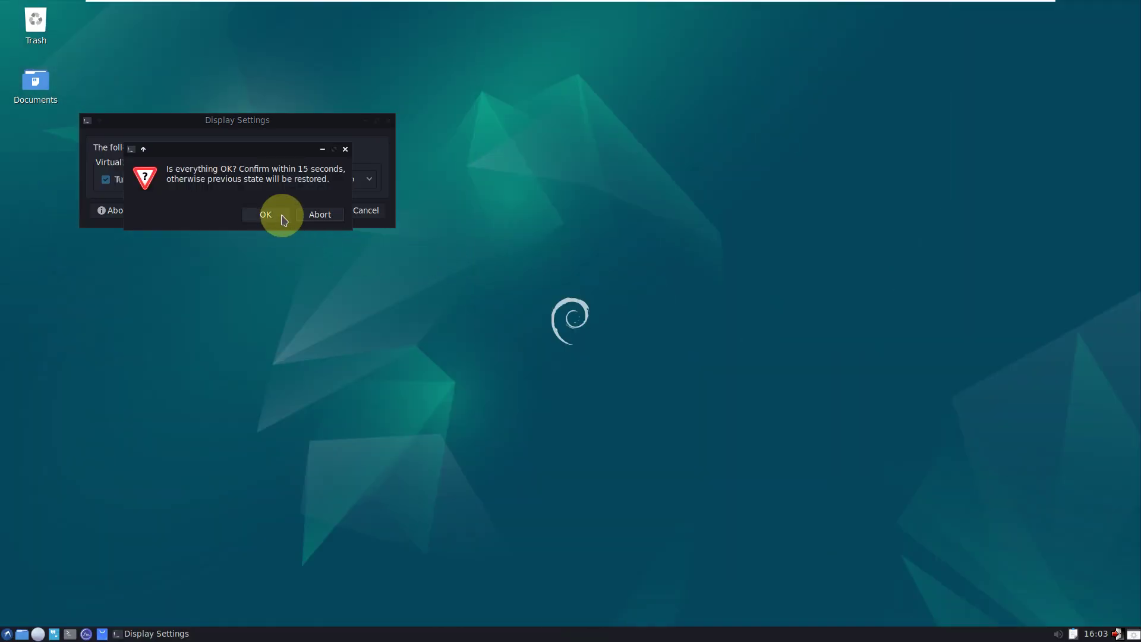
pyautogui.click(266, 215)
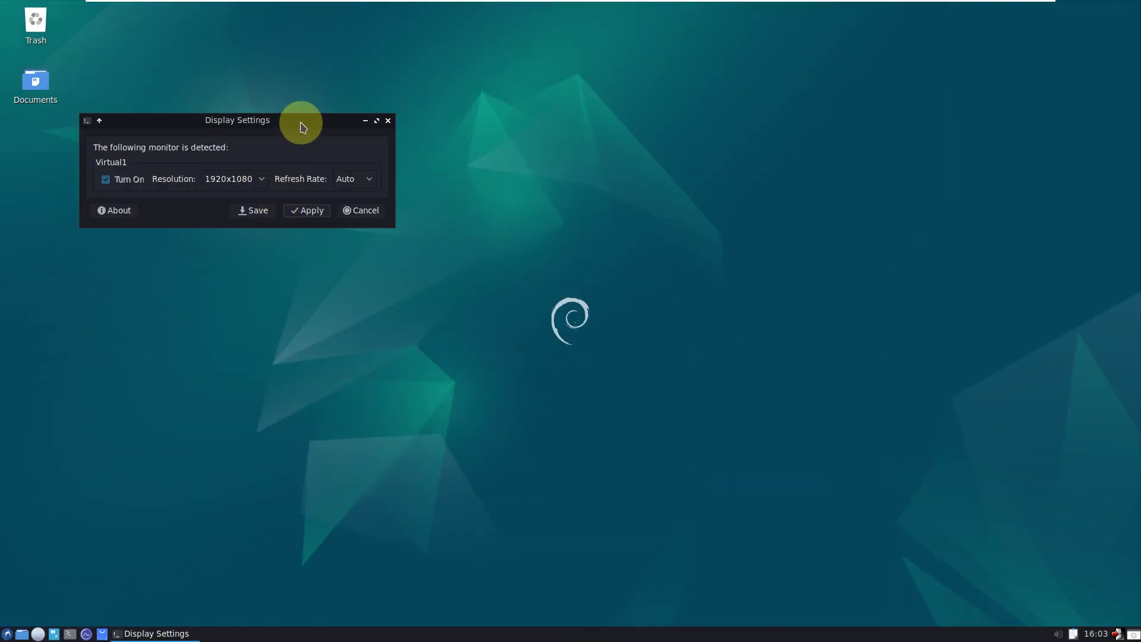
# Center the Display Settings window, view the About LXRandR box, then close the settings.
pyautogui.moveTo(300, 123); pyautogui.dragTo(603, 209)
pyautogui.click(430, 292)
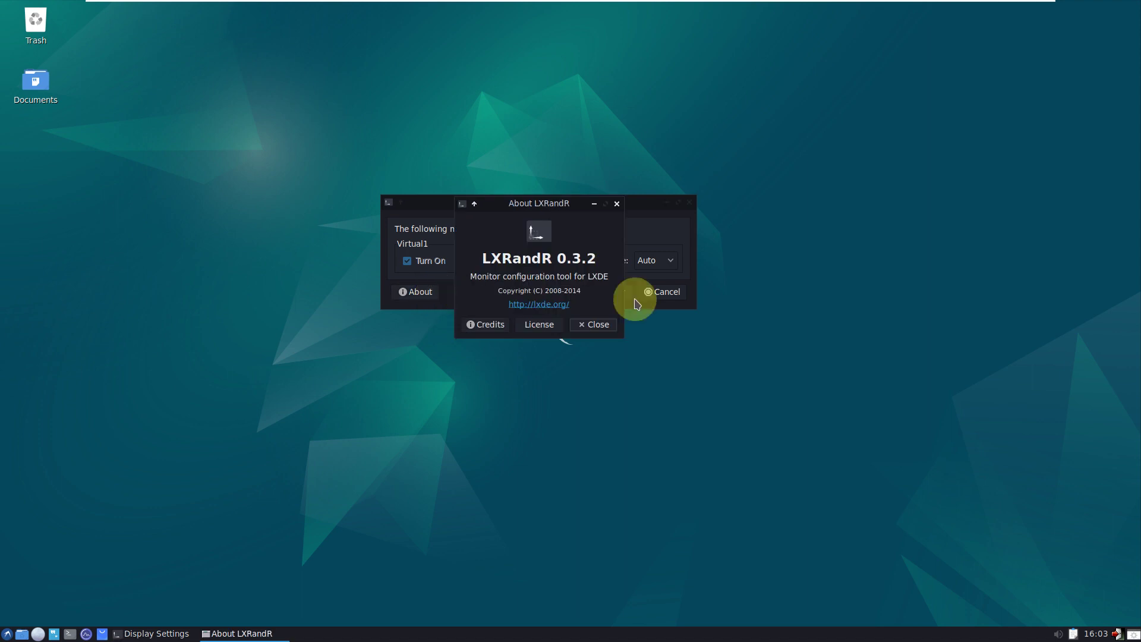
pyautogui.click(600, 324)
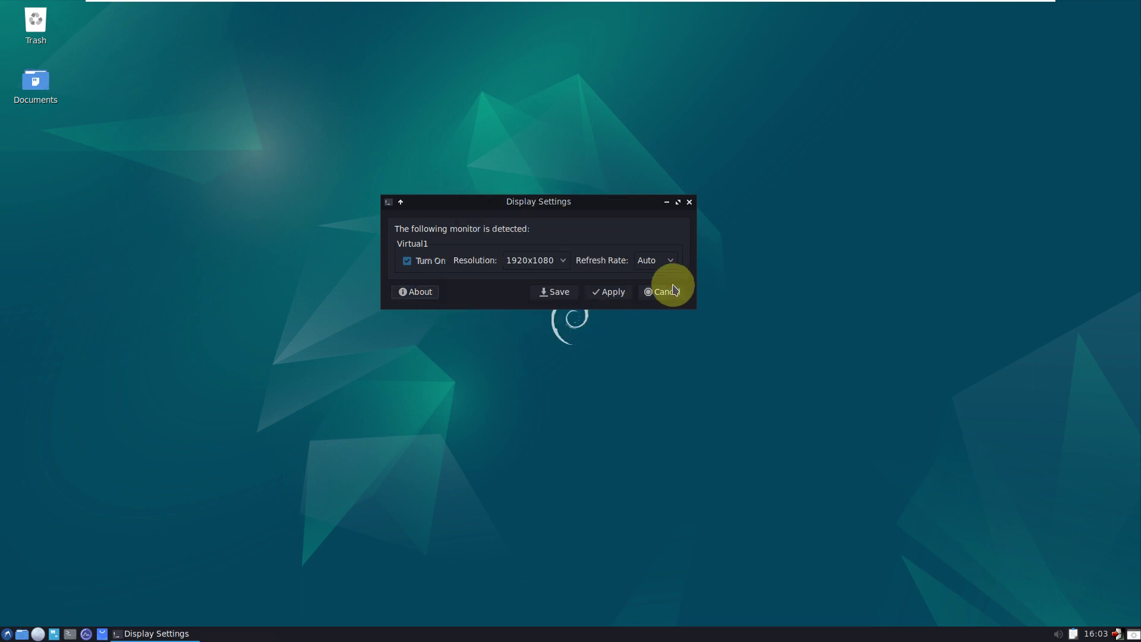
pyautogui.click(666, 291)
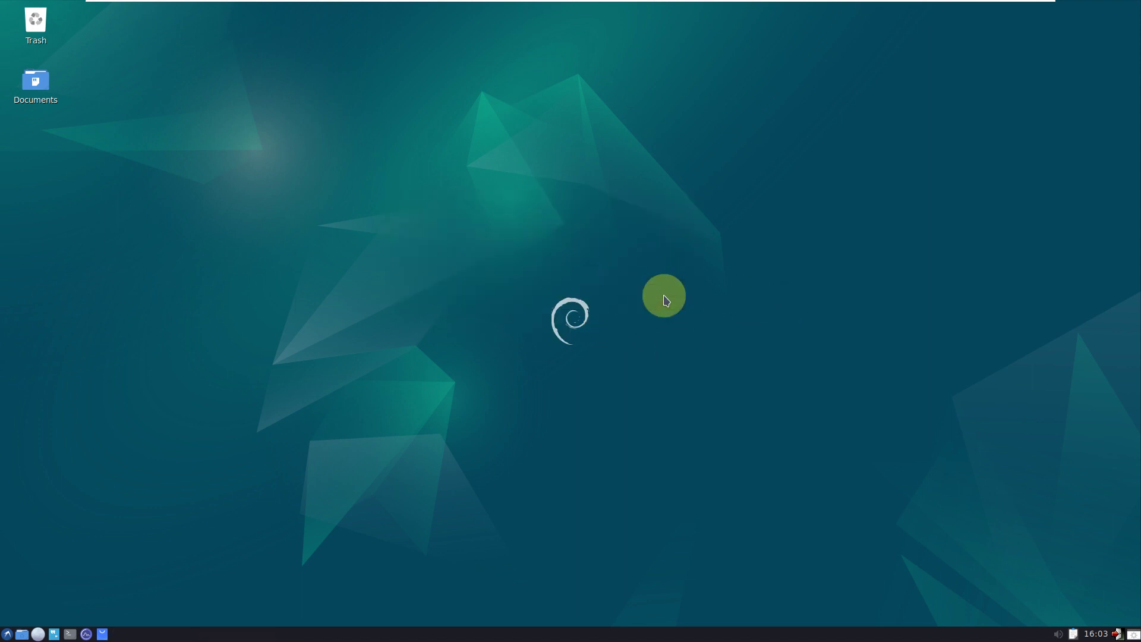
# Launch Task Manager, move it to the upper right, and toggle the more-details view on and off.
pyautogui.click(86, 634)
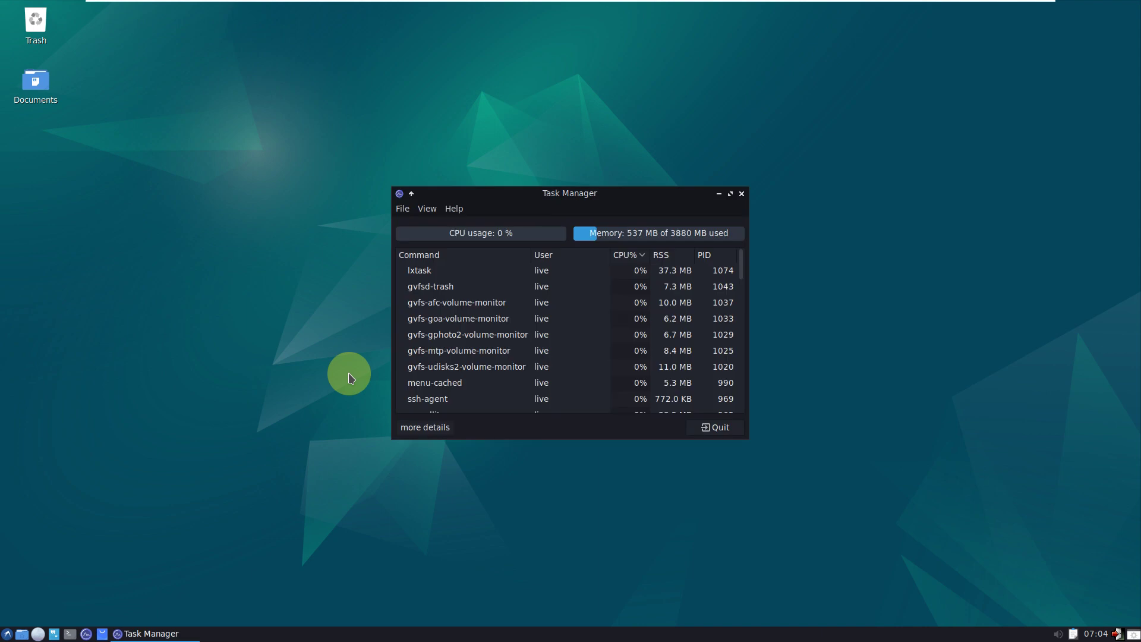
pyautogui.moveTo(580, 192); pyautogui.dragTo(970, 15)
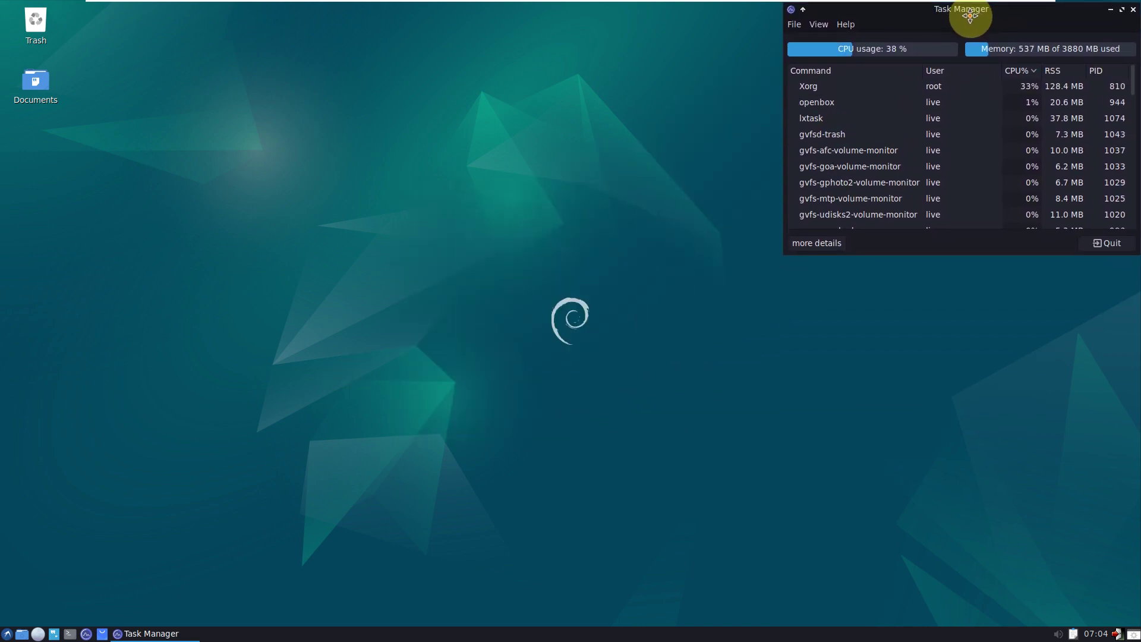
pyautogui.click(801, 248)
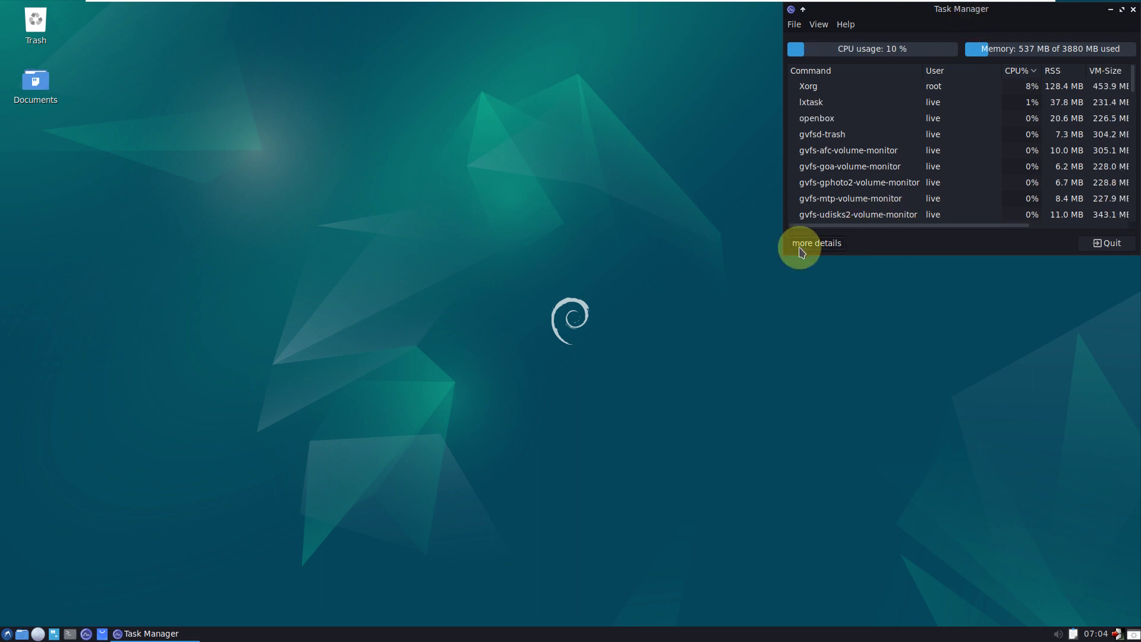
pyautogui.click(816, 243)
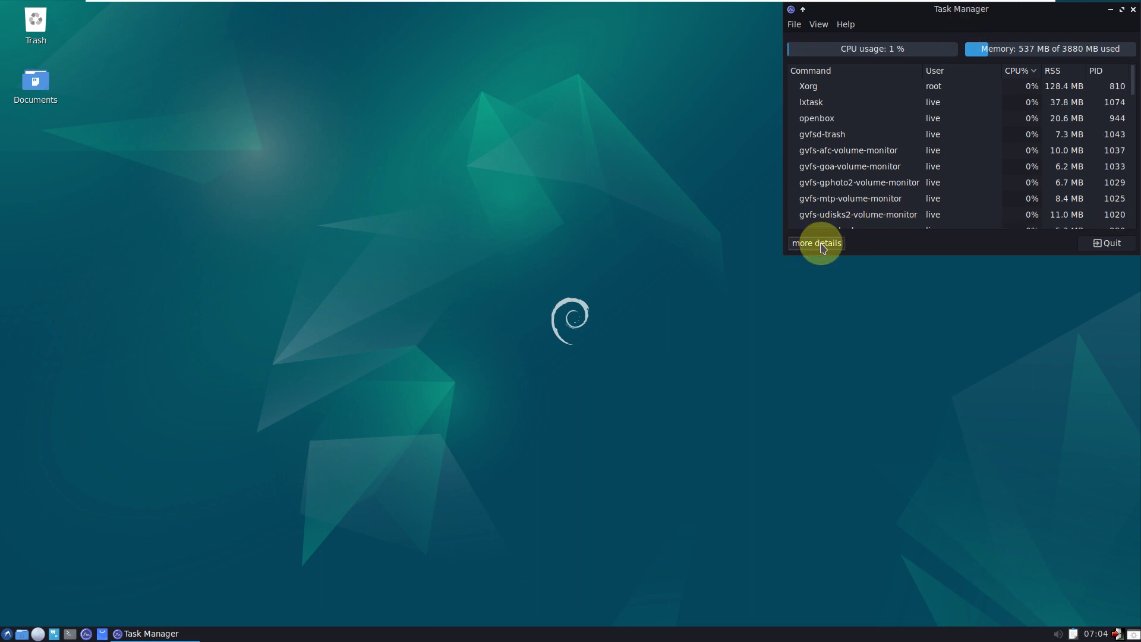
# Maximize Task Manager, view the About LXTask box, then restore the window.
pyautogui.click(1121, 9)
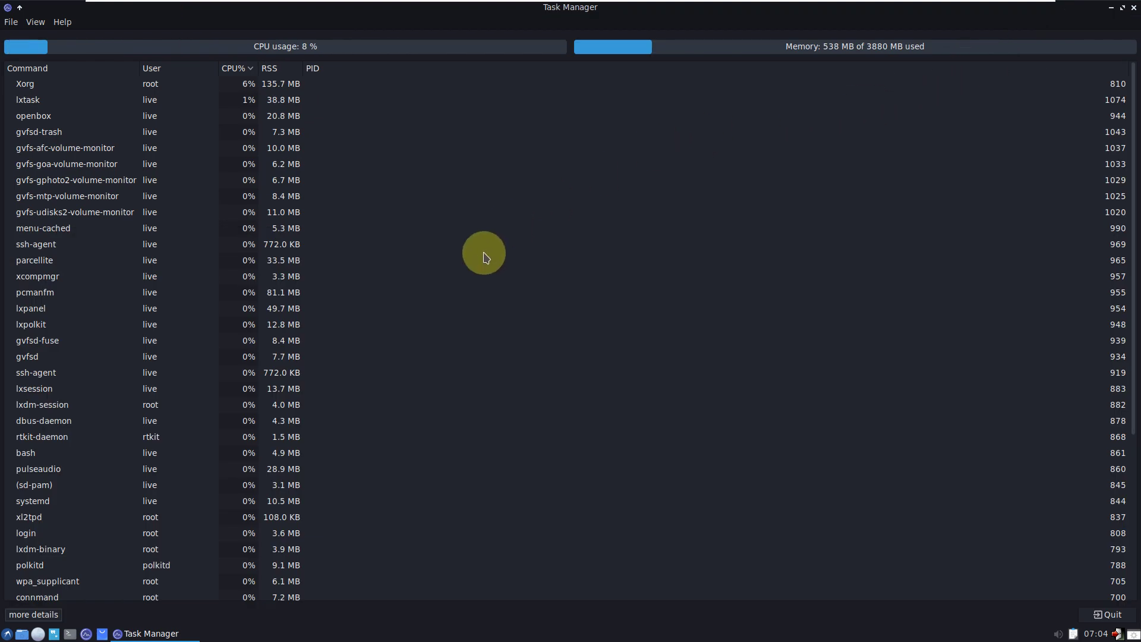
pyautogui.scroll(-5, 490, 328)
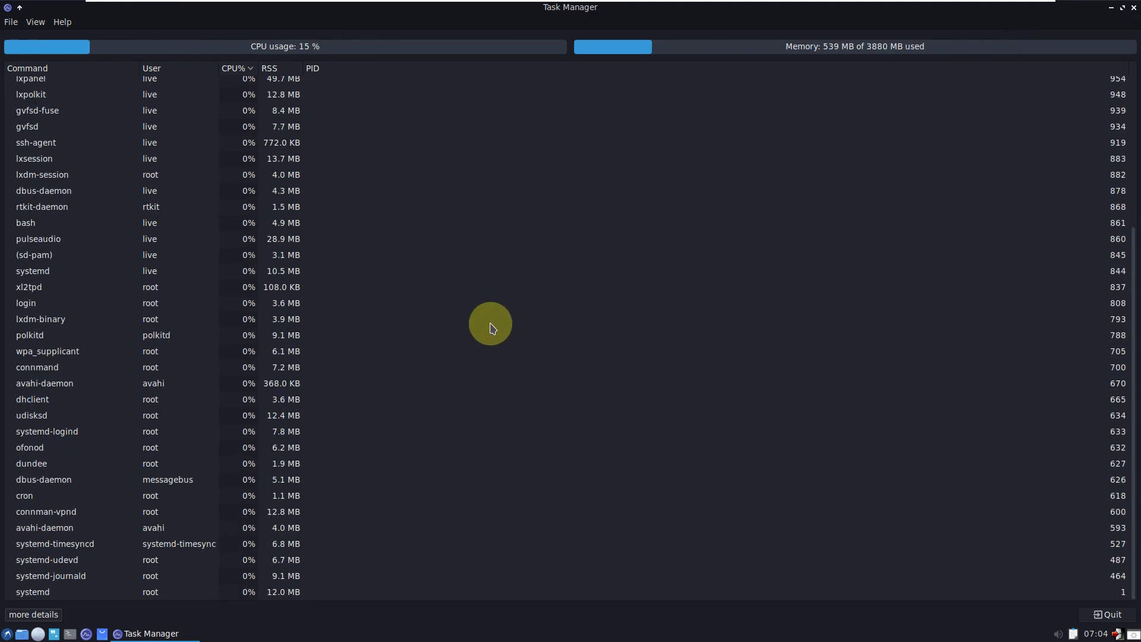
pyautogui.scroll(5, 490, 328)
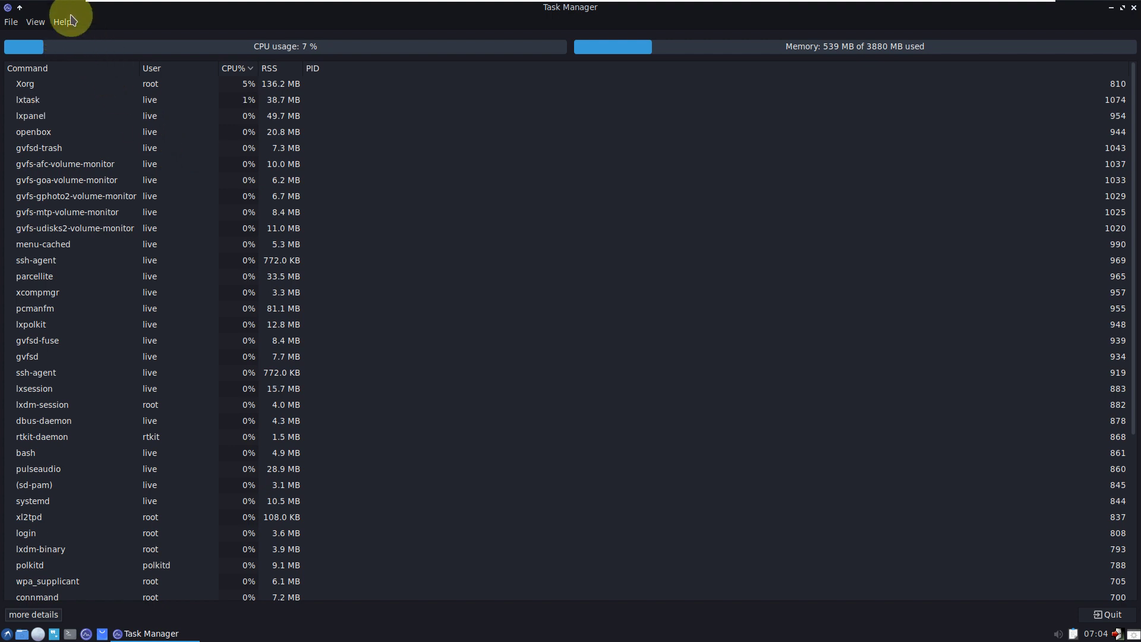
pyautogui.click(69, 21)
pyautogui.click(76, 37)
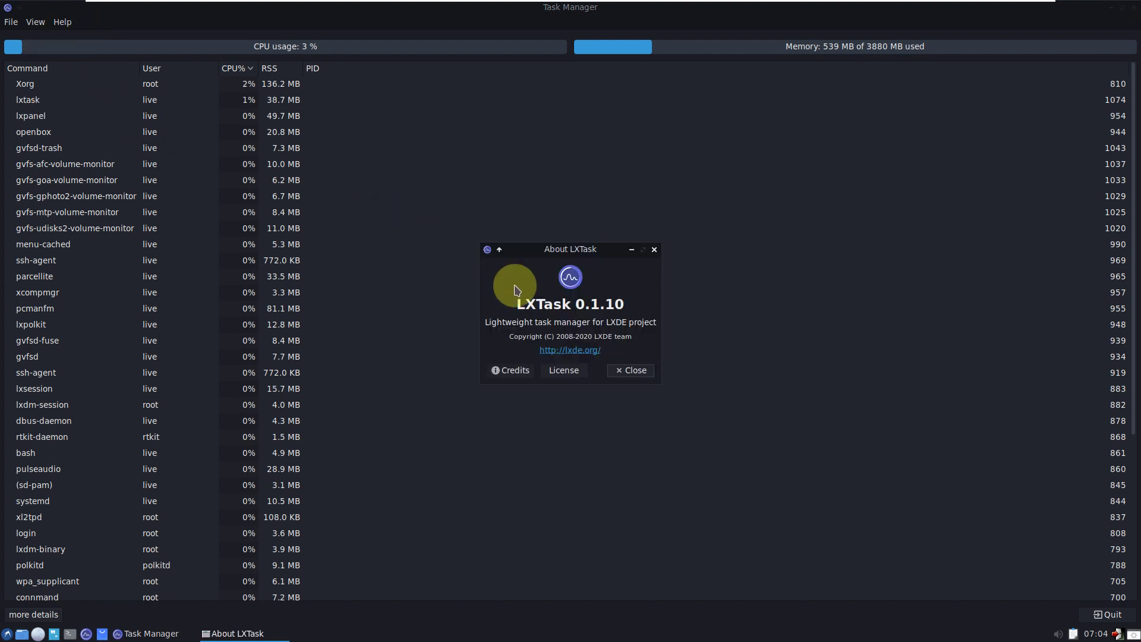
pyautogui.click(621, 372)
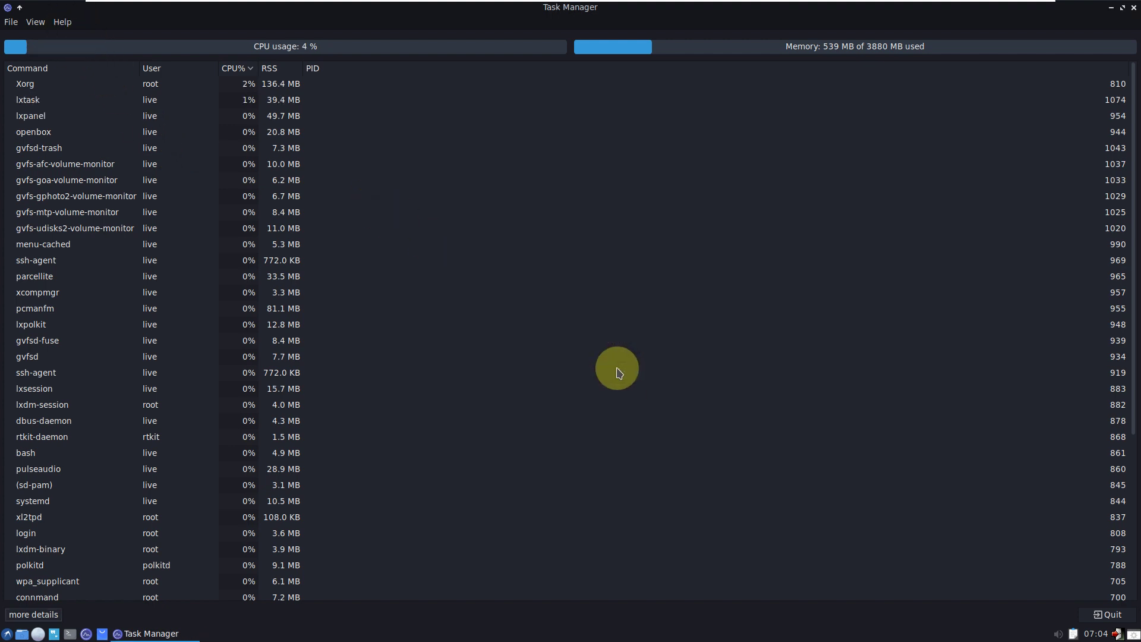
pyautogui.click(1122, 9)
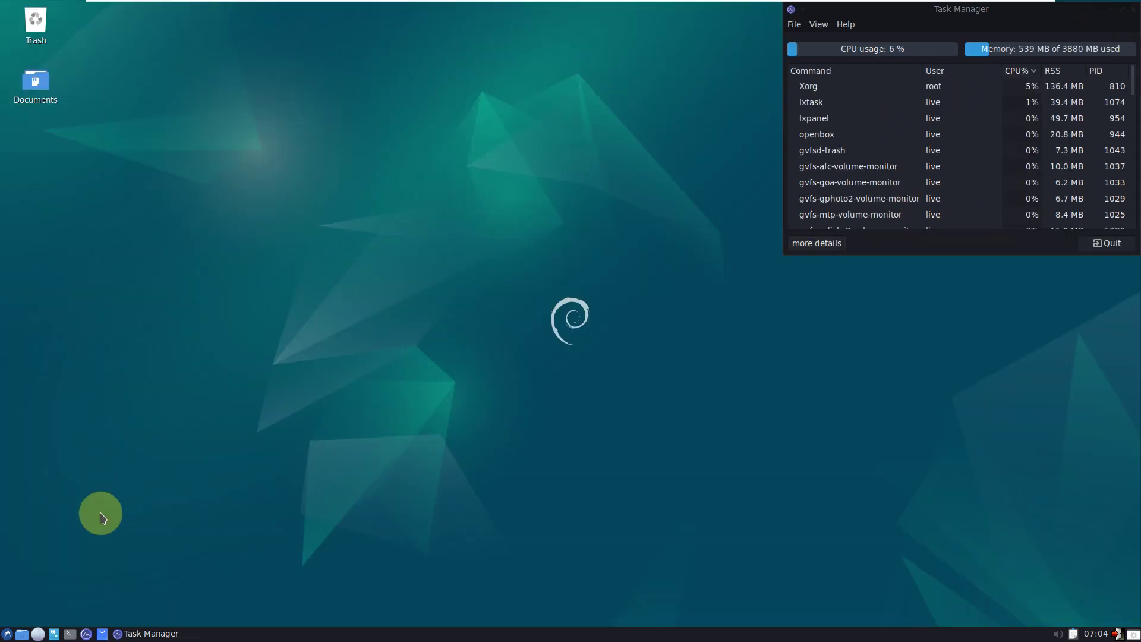
# Open a terminal and run inxi and cat /etc/issue to check the Debian release.
pyautogui.click(70, 633)
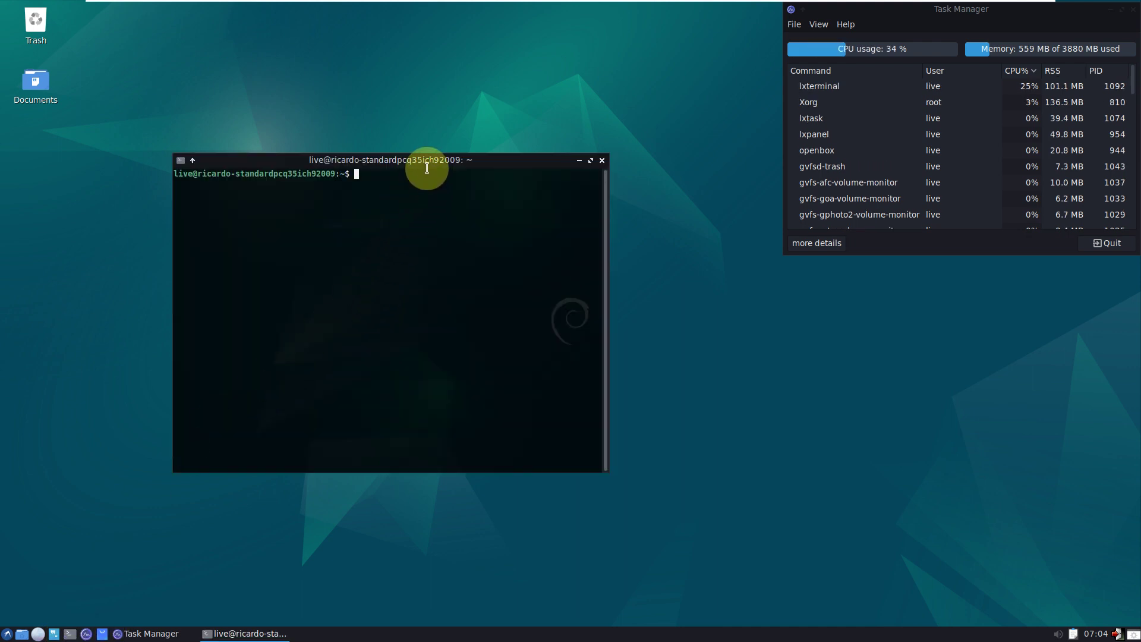
pyautogui.moveTo(427, 170); pyautogui.dragTo(427, 154)
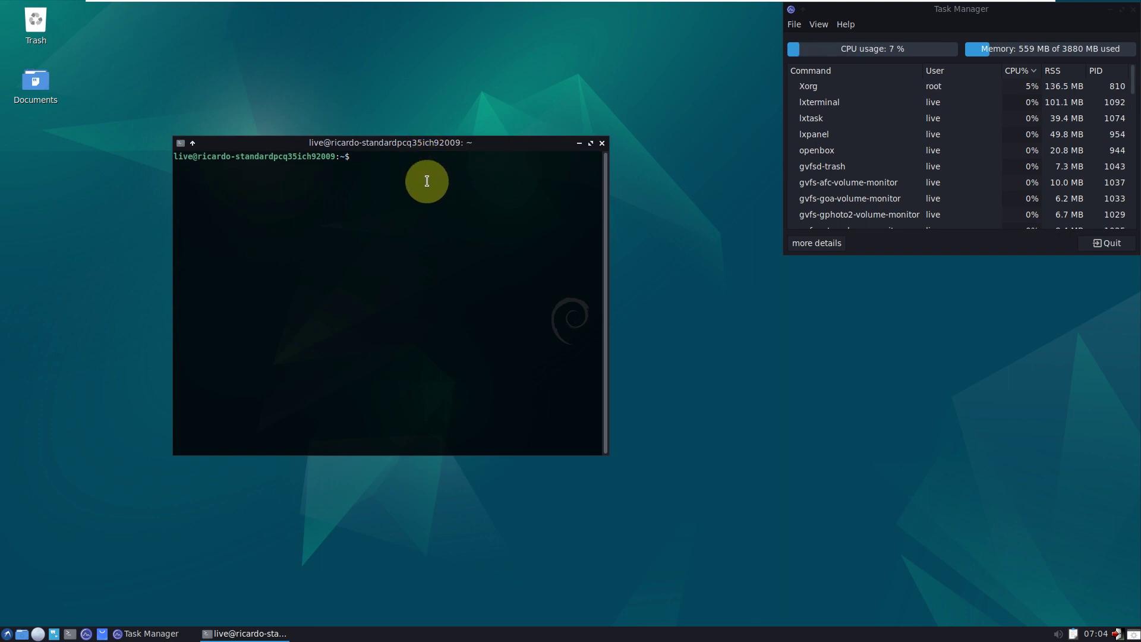
pyautogui.write('inxi')
pyautogui.press('Return')
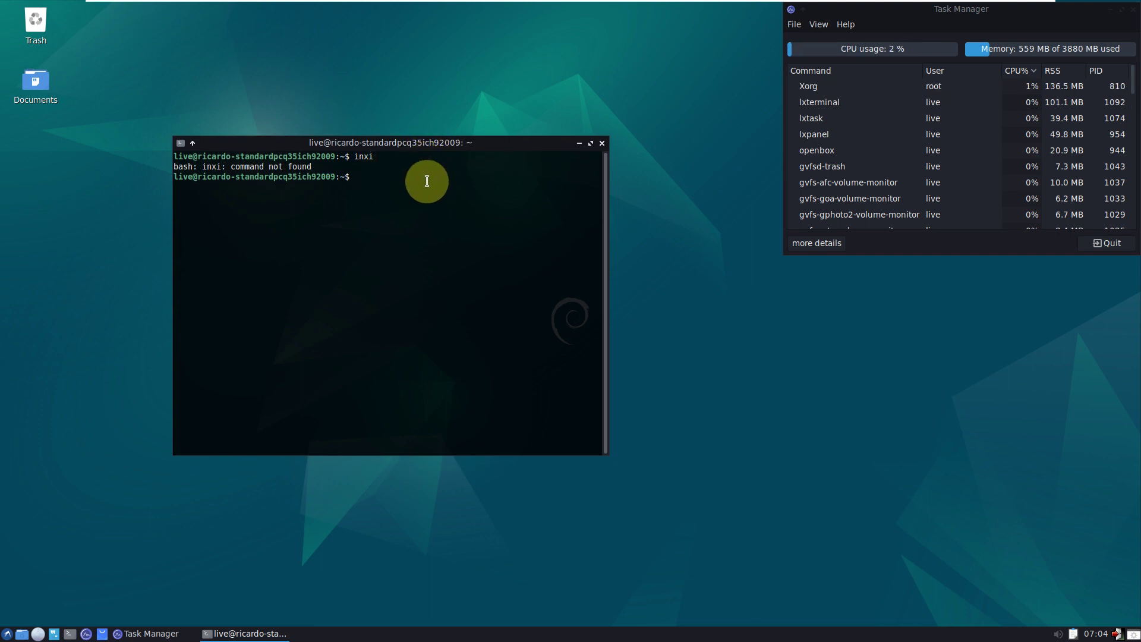
pyautogui.write('cat/etc/issue')
pyautogui.press('Return')
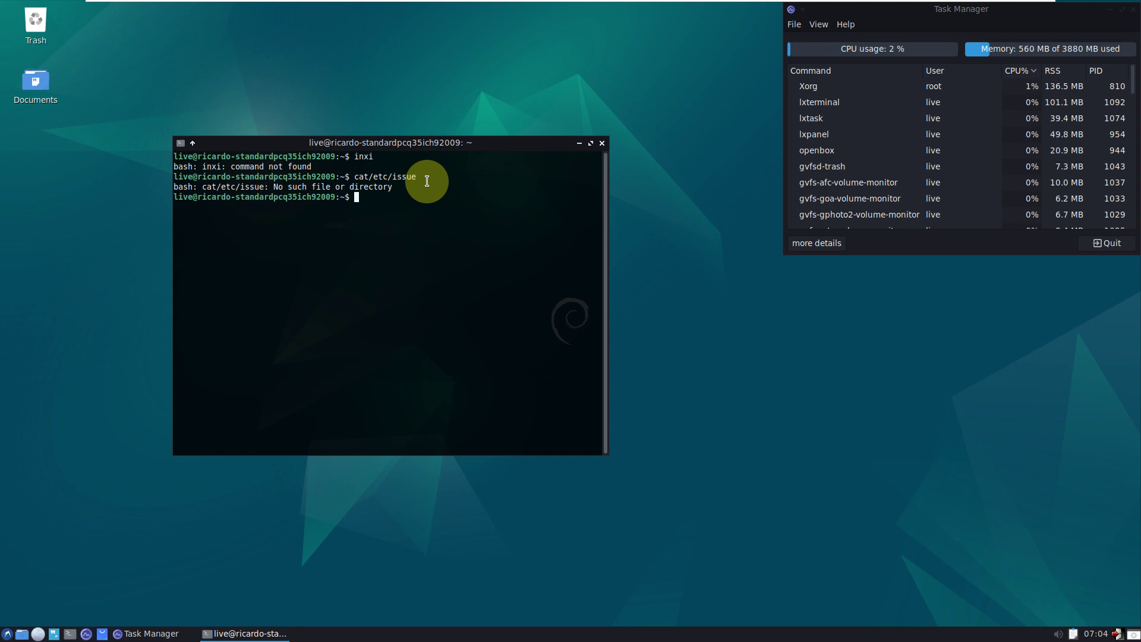
pyautogui.write('cat /etc/issue')
pyautogui.press('Return')
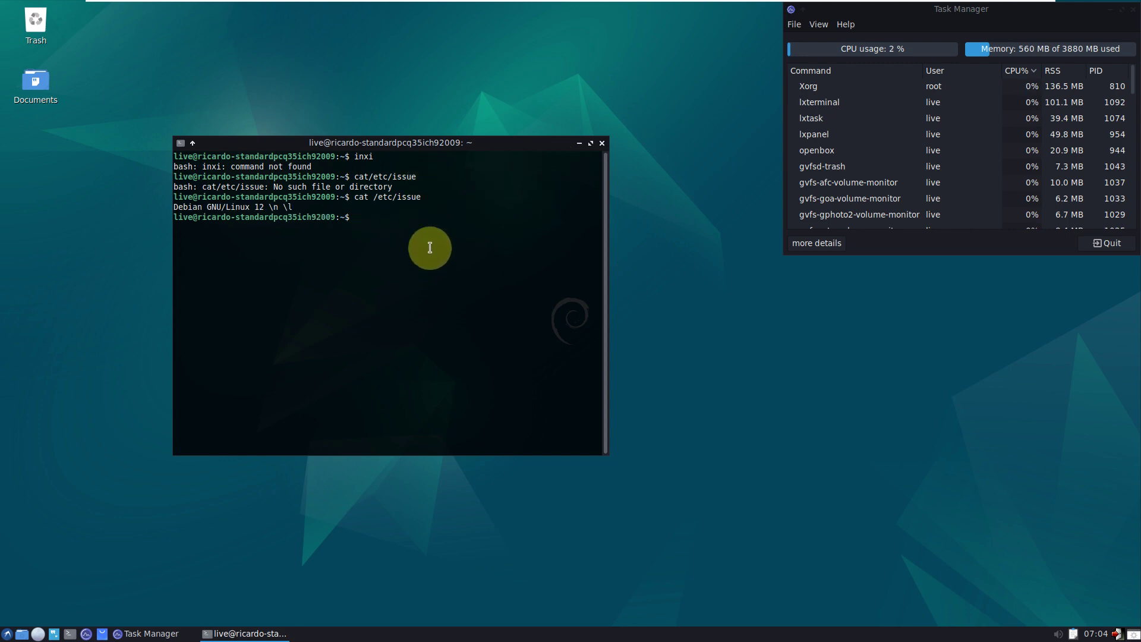
# Run neofetch, uname -a and uname -r to show the 6.1.0-9-amd64 kernel.
pyautogui.write('ne')
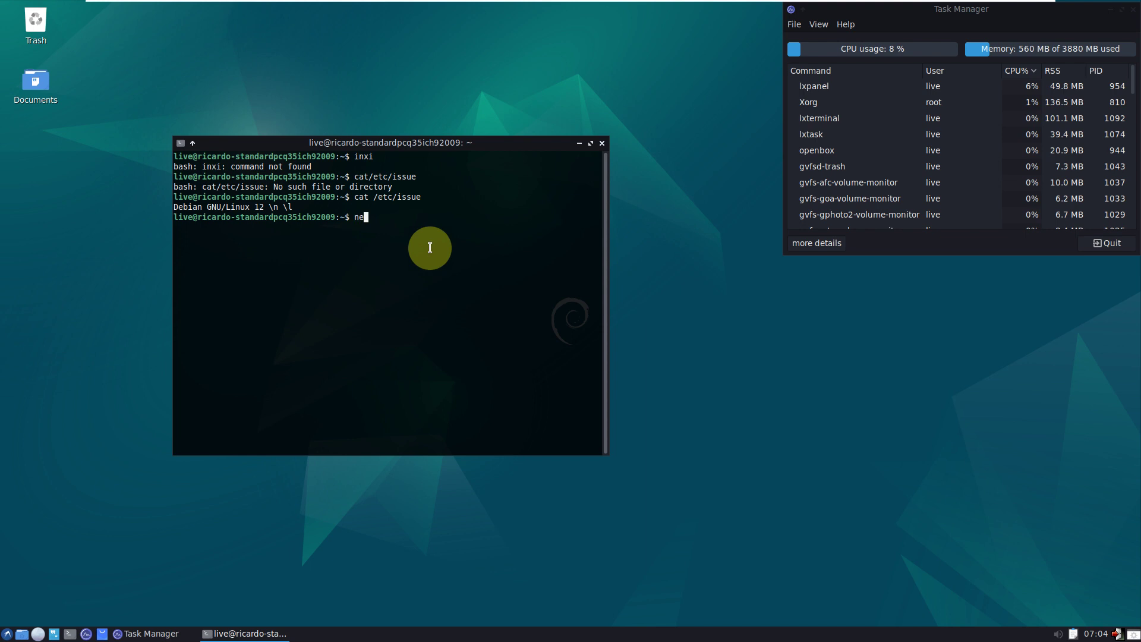
pyautogui.write('ofetch')
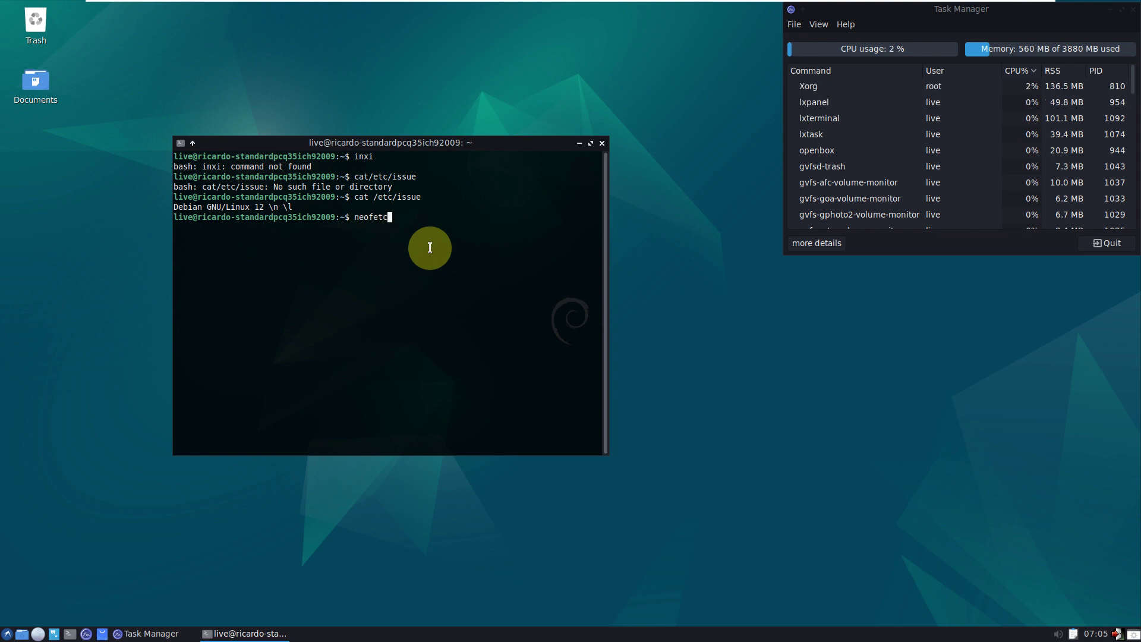
pyautogui.press('Return')
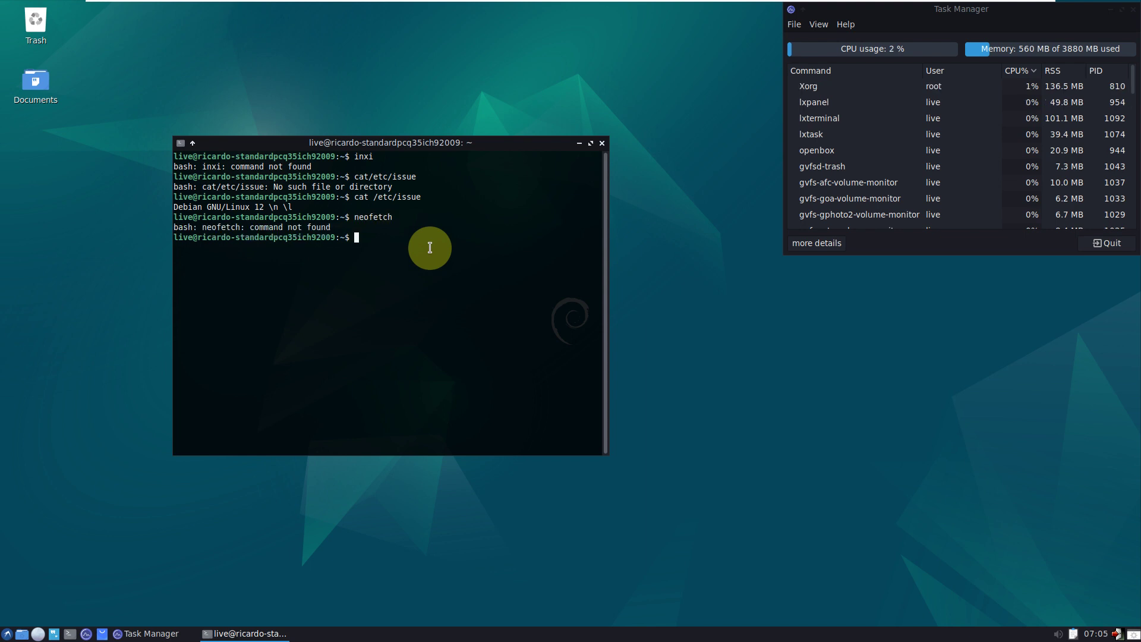
pyautogui.write('uname -a')
pyautogui.press('Return')
pyautogui.write('uname -r')
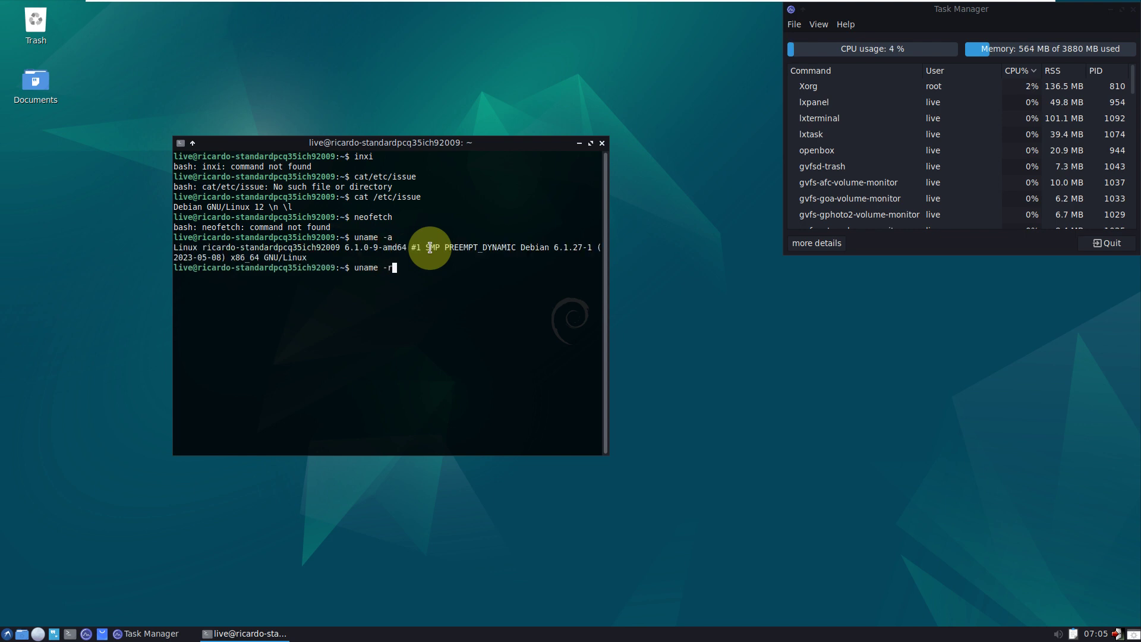
pyautogui.press('Return')
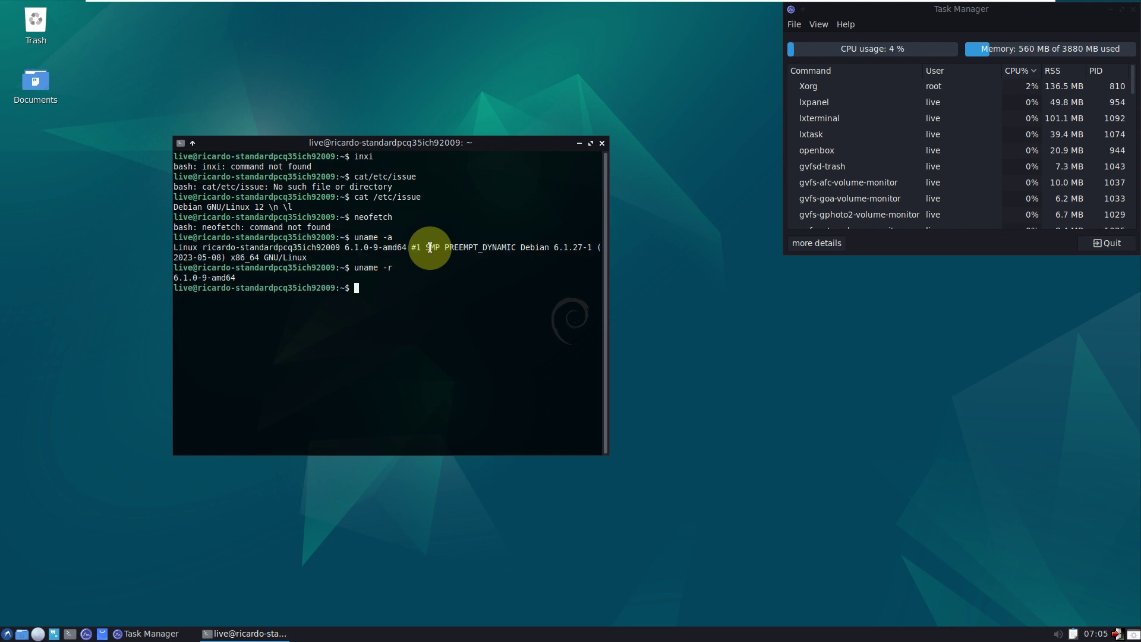
# Try launching htop, then exit the terminal session.
pyautogui.write('htop')
pyautogui.press('Return')
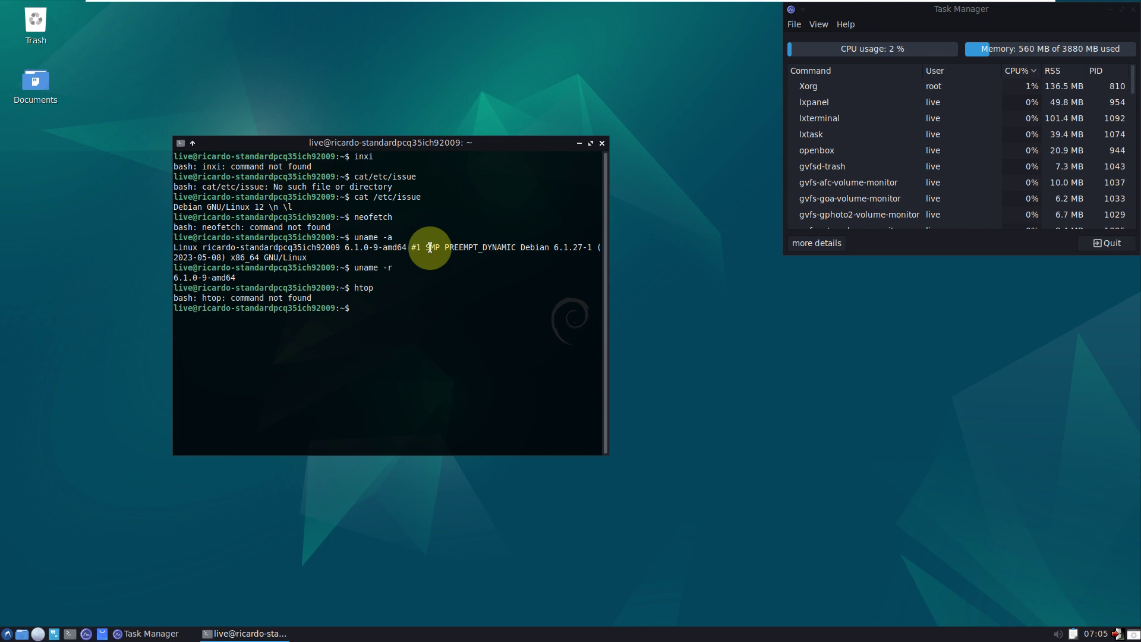
pyautogui.write('exit')
pyautogui.press('Return')
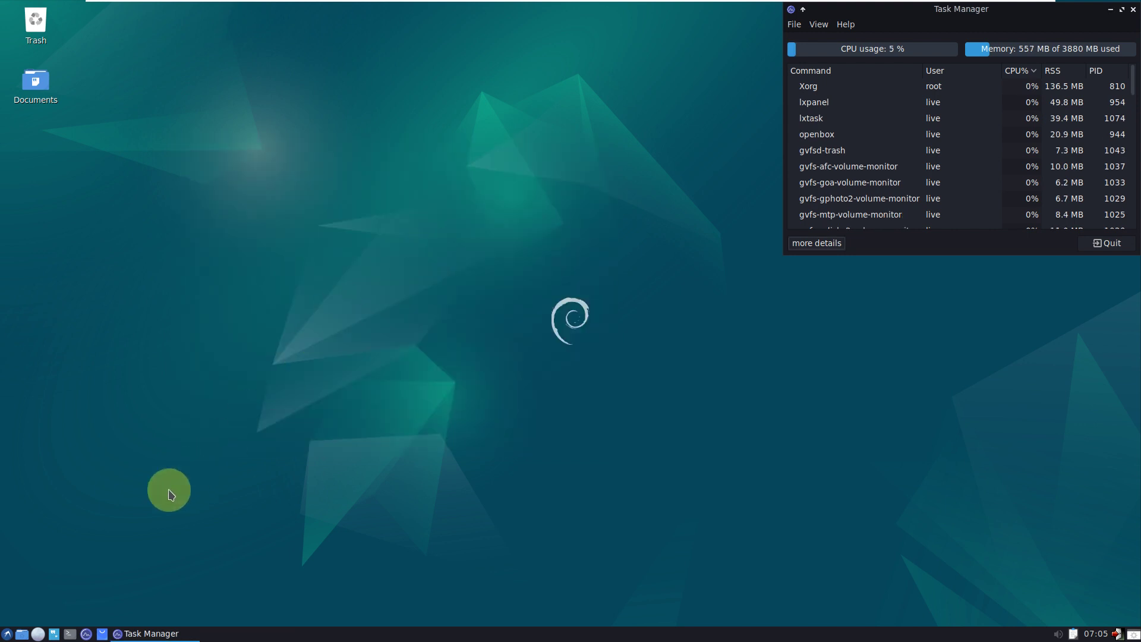
# Launch Pale Moon, decline the default-browser prompt, and view the About Pale Moon box.
pyautogui.click(8, 633)
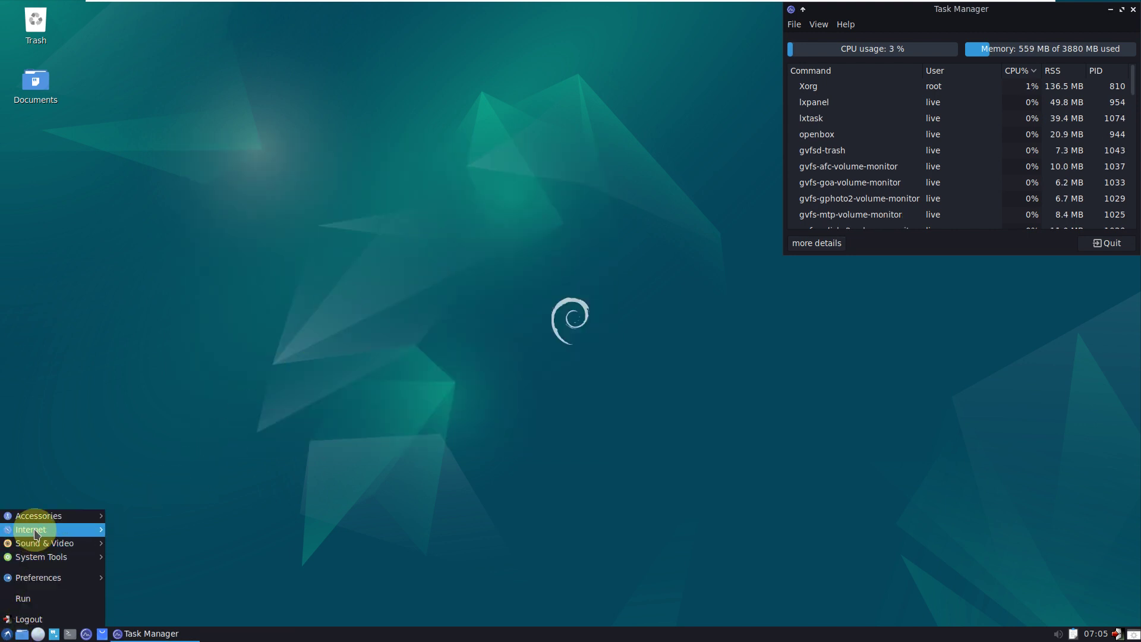
pyautogui.click(148, 535)
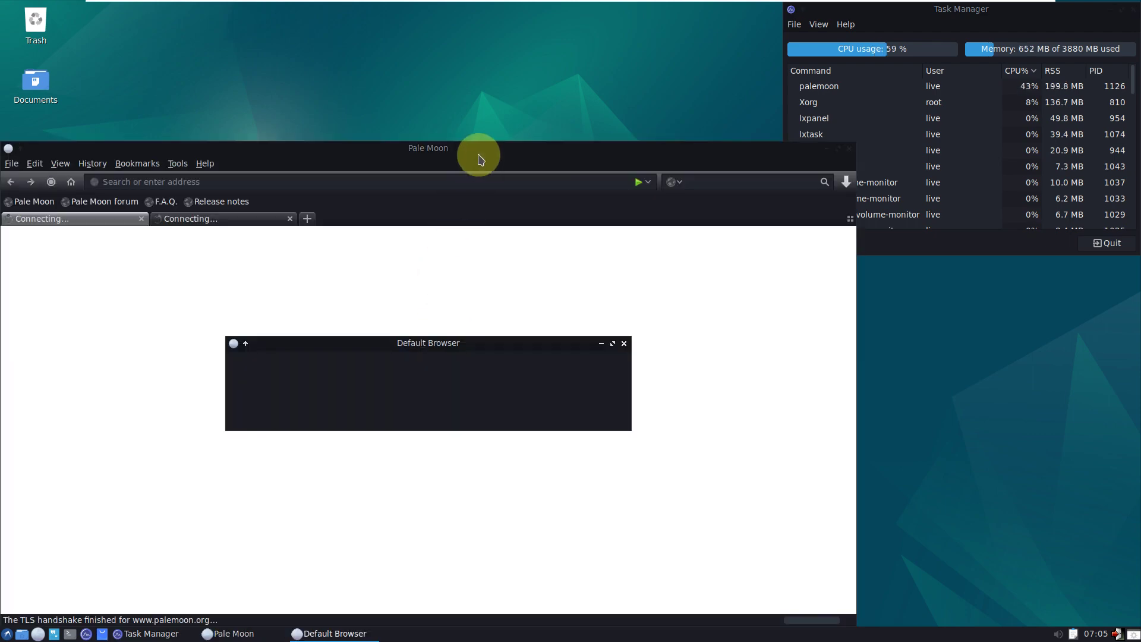
pyautogui.moveTo(476, 158); pyautogui.dragTo(483, 115)
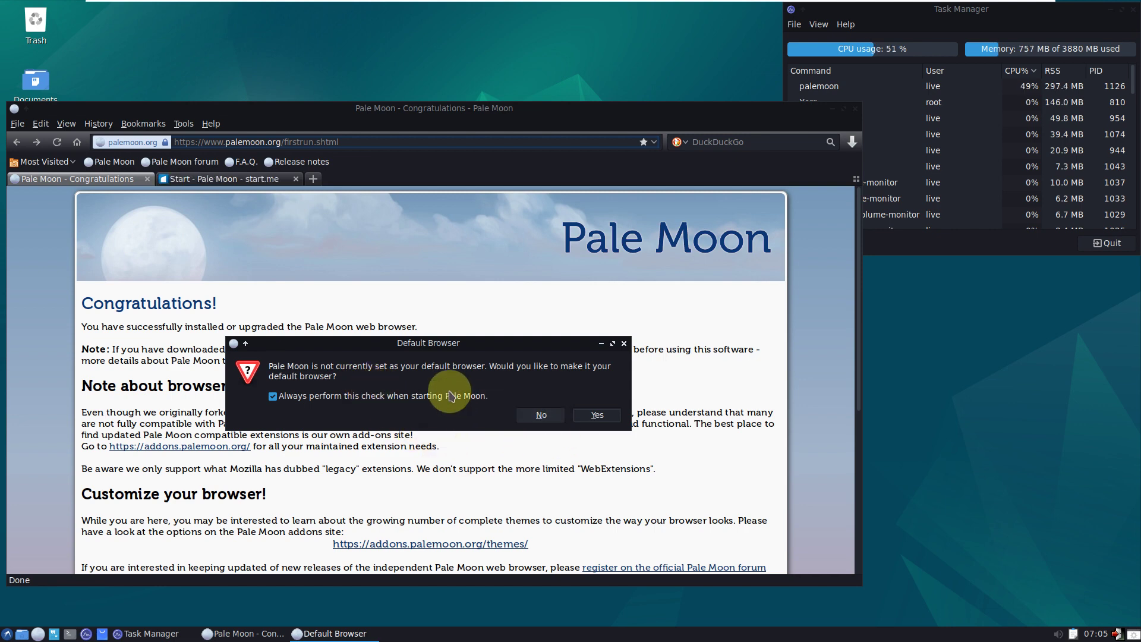
pyautogui.click(542, 415)
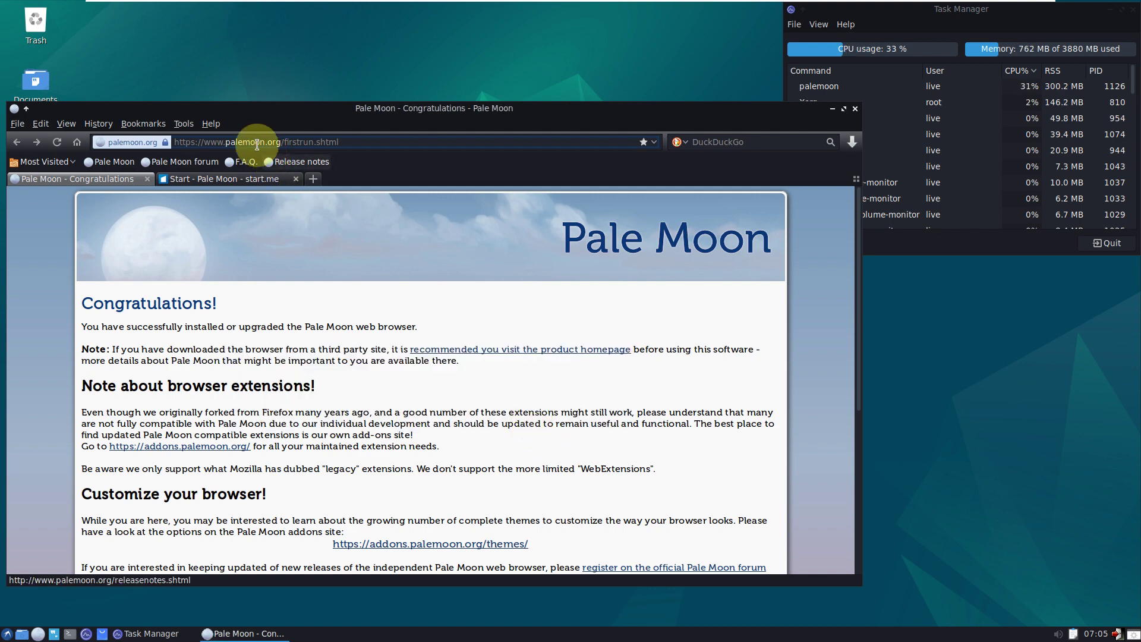
pyautogui.click(211, 123)
pyautogui.click(248, 212)
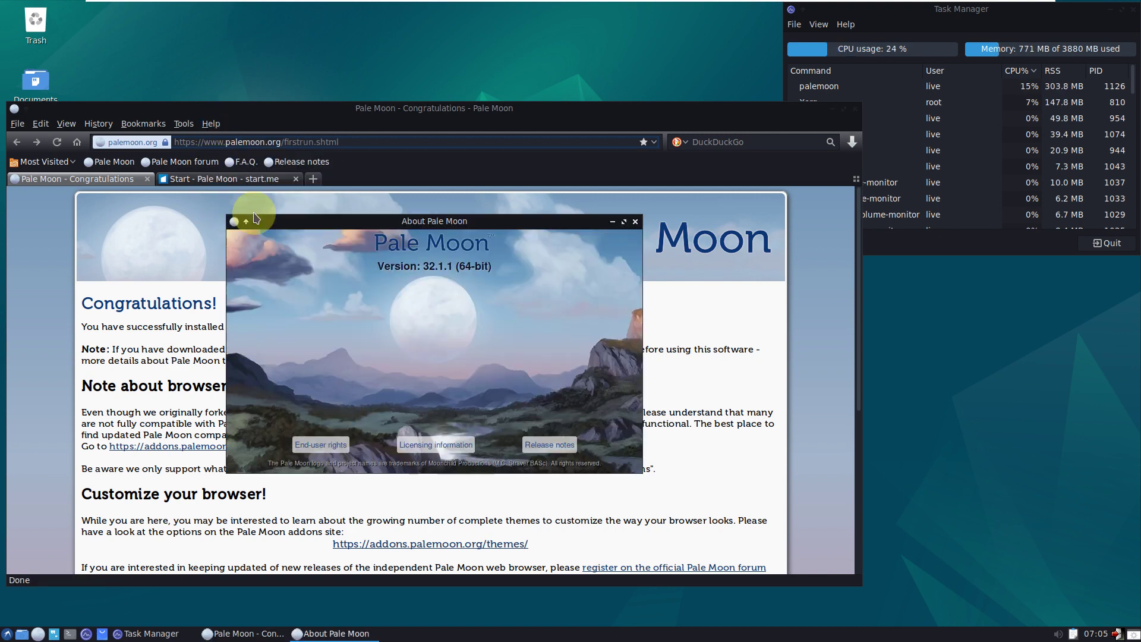
pyautogui.click(634, 222)
# Close the start.me tab, search 'pin linux os', and open the SourceForge Pin Linux OS result.
pyautogui.scroll(-4, 308, 294)
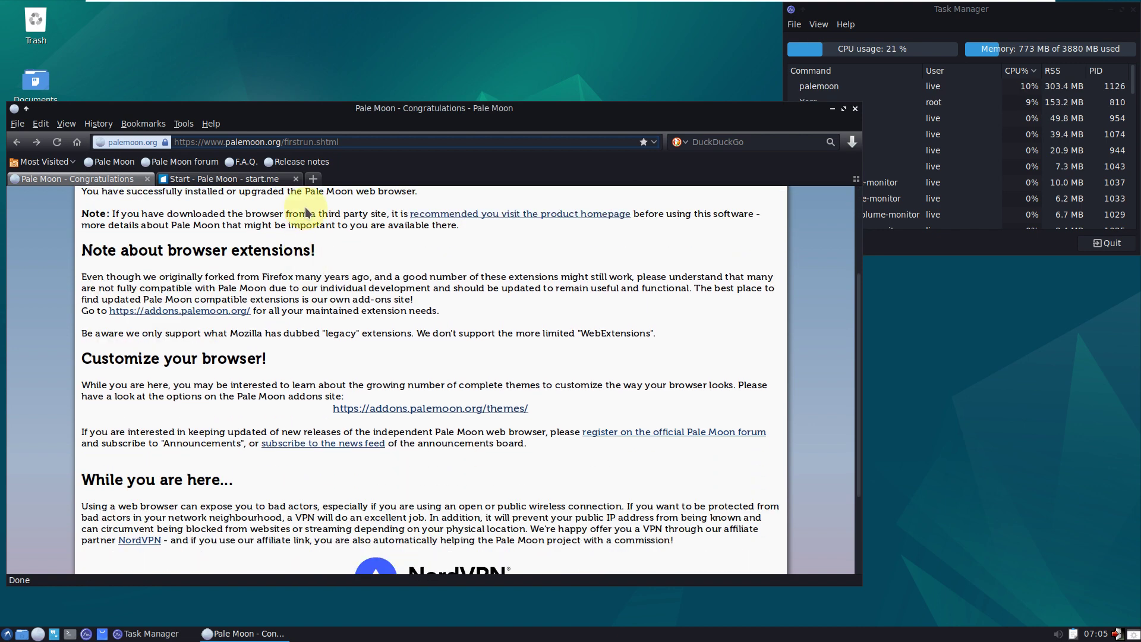
pyautogui.click(295, 179)
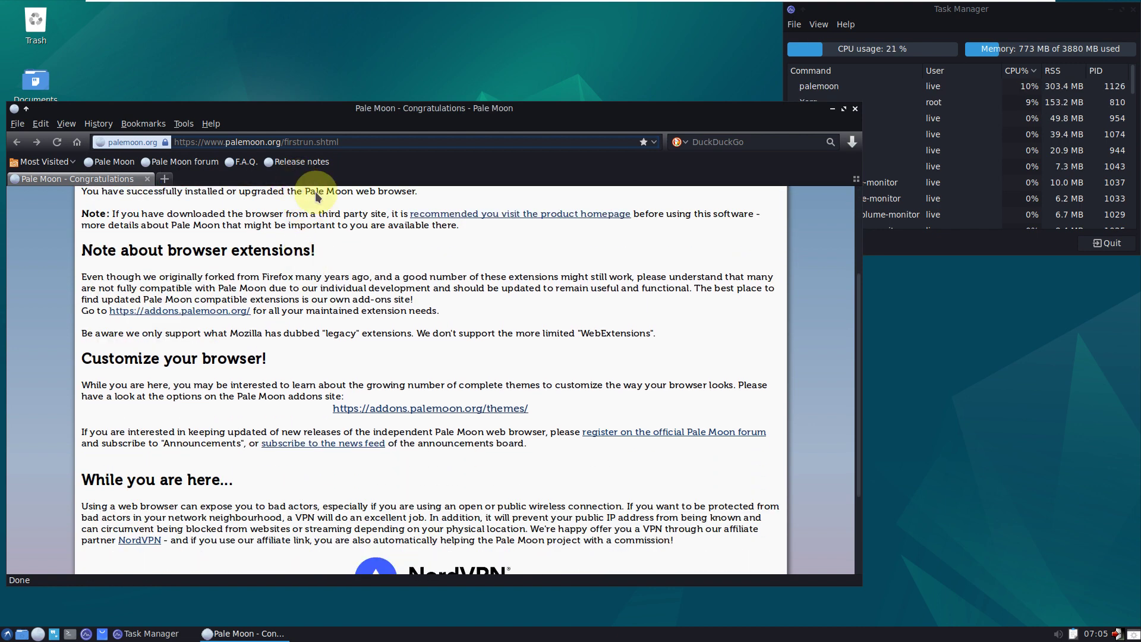
pyautogui.click(292, 141)
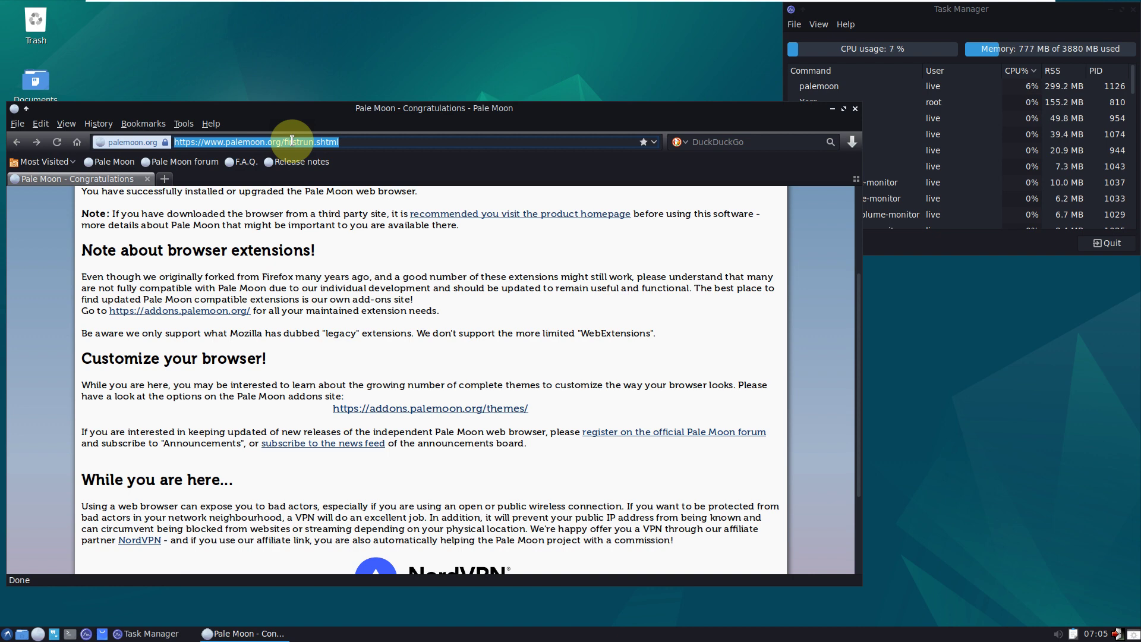
pyautogui.write('pin')
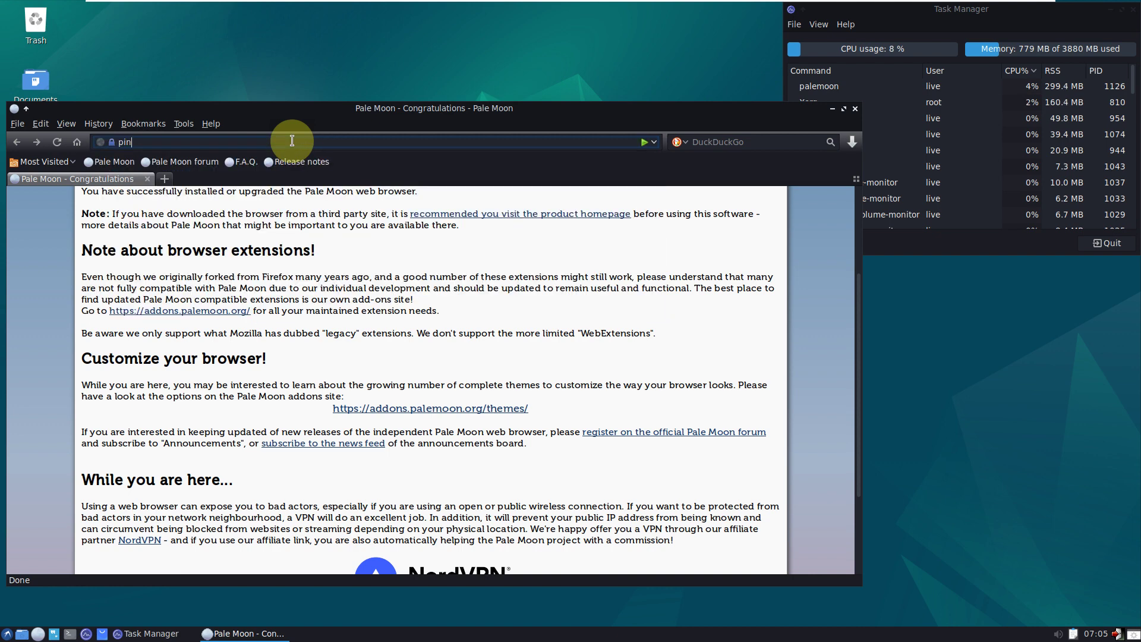
pyautogui.write(' linux os')
pyautogui.press('Return')
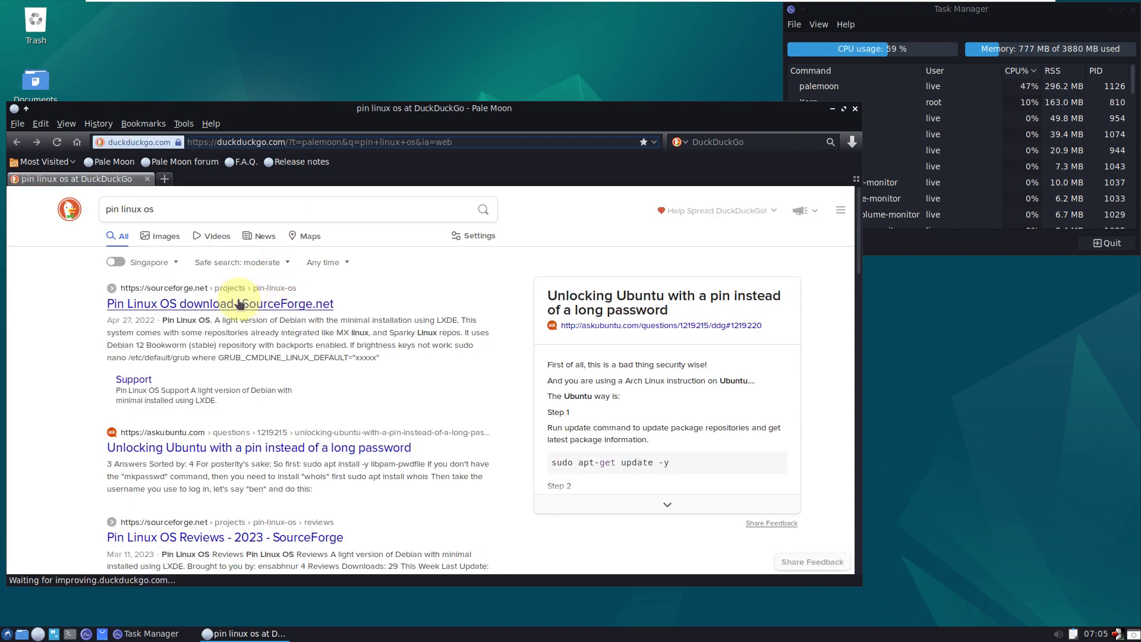
pyautogui.click(238, 303)
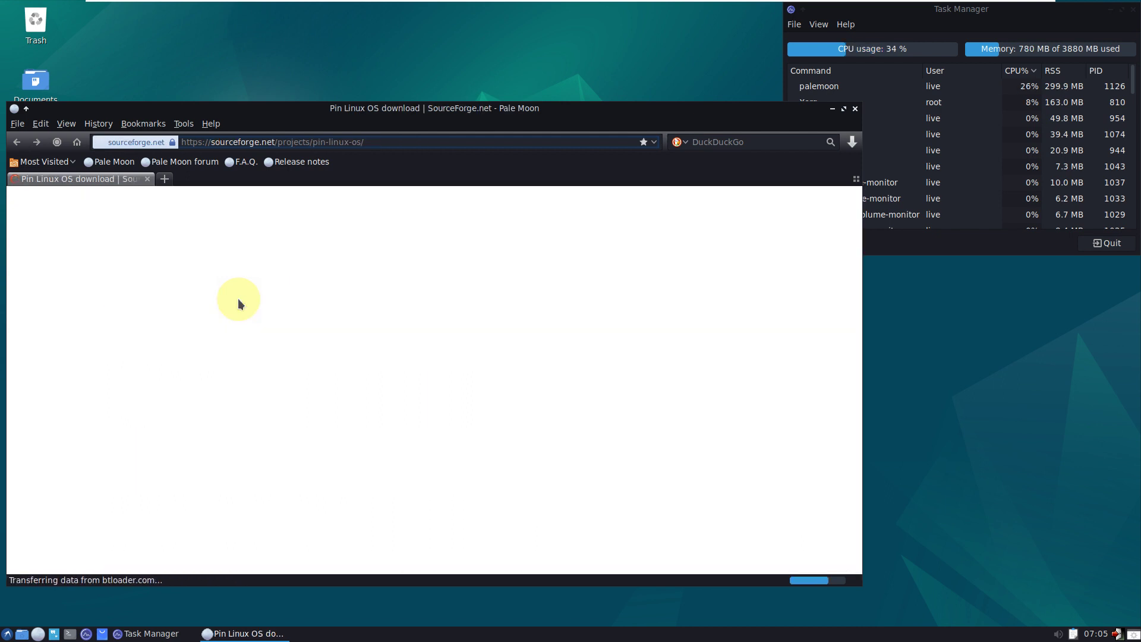
# Move the browser up and view the project's Files tab before returning to Summary.
pyautogui.scroll(-2, 384, 312)
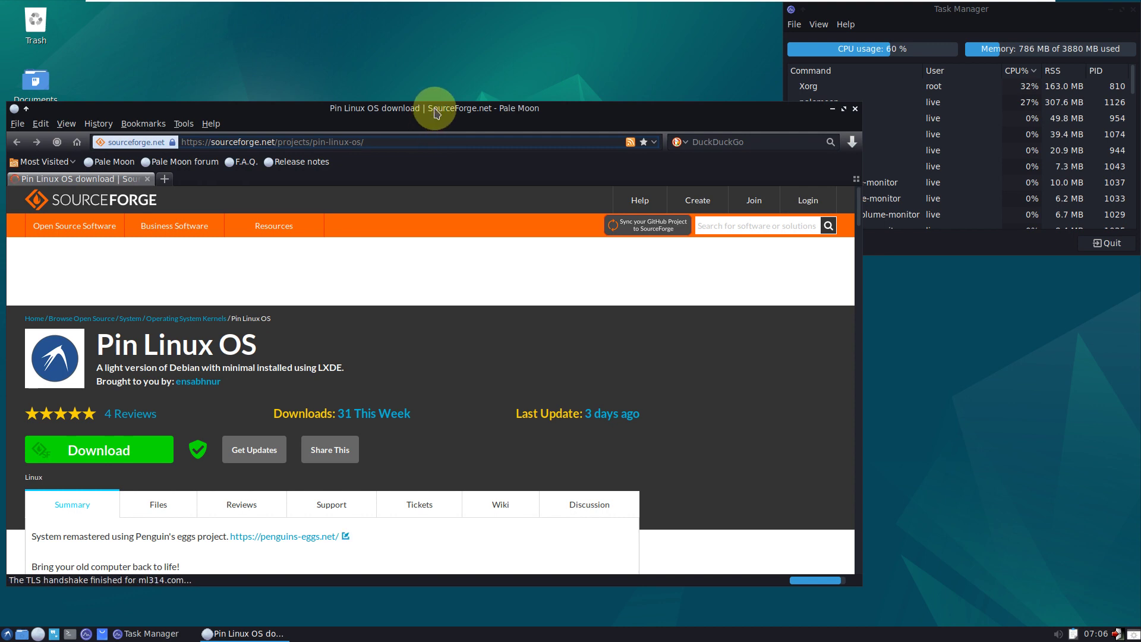
pyautogui.moveTo(436, 113); pyautogui.dragTo(444, 78)
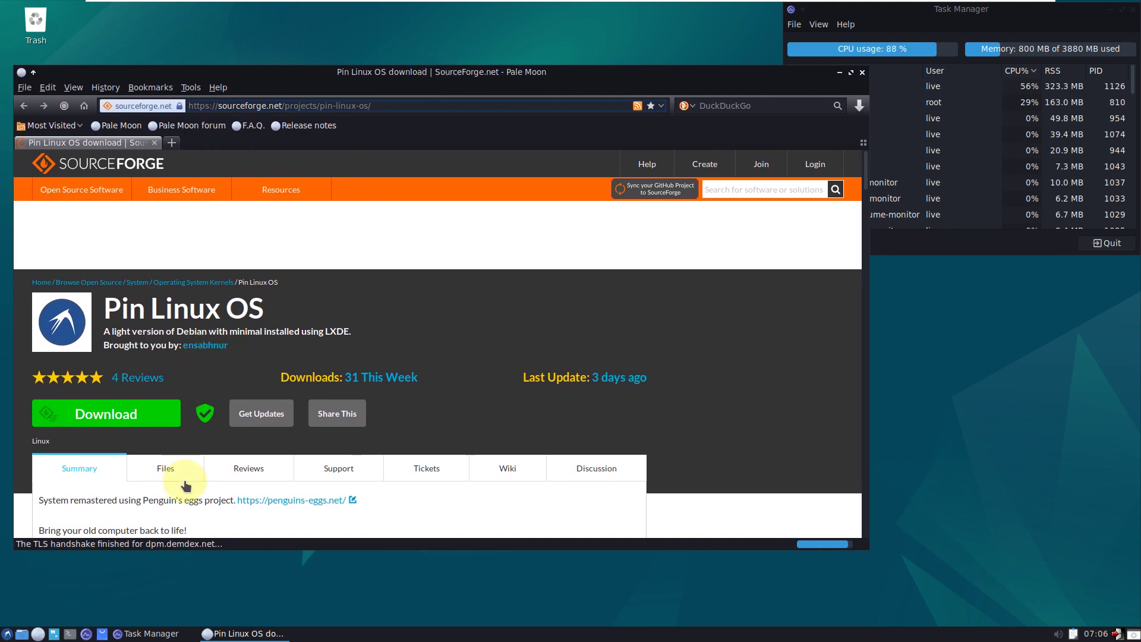
pyautogui.click(171, 475)
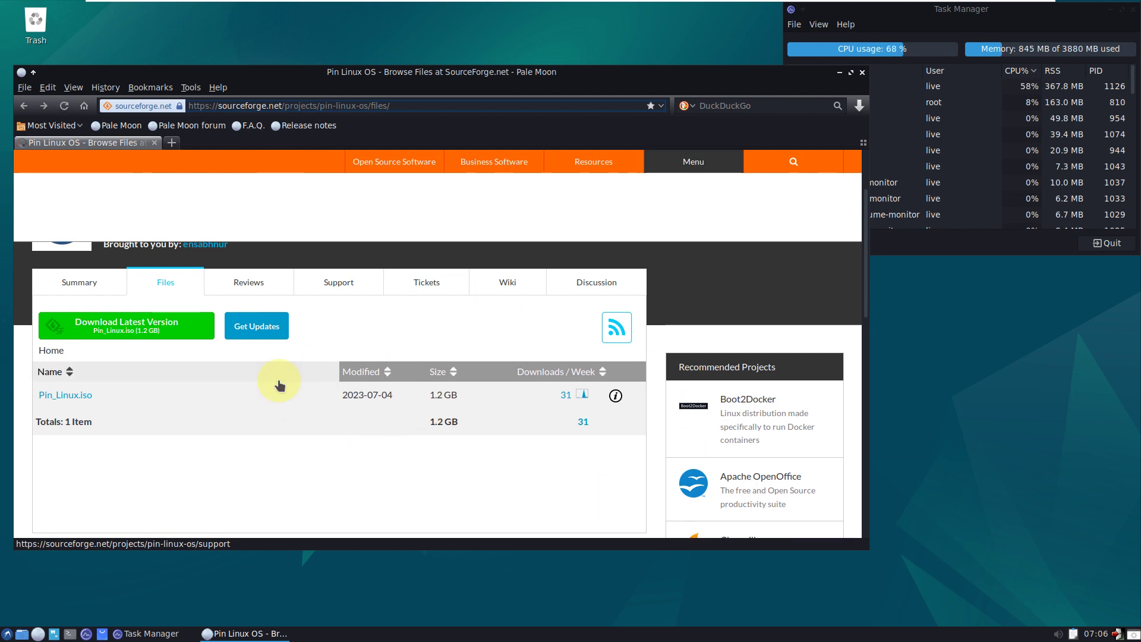
pyautogui.click(166, 337)
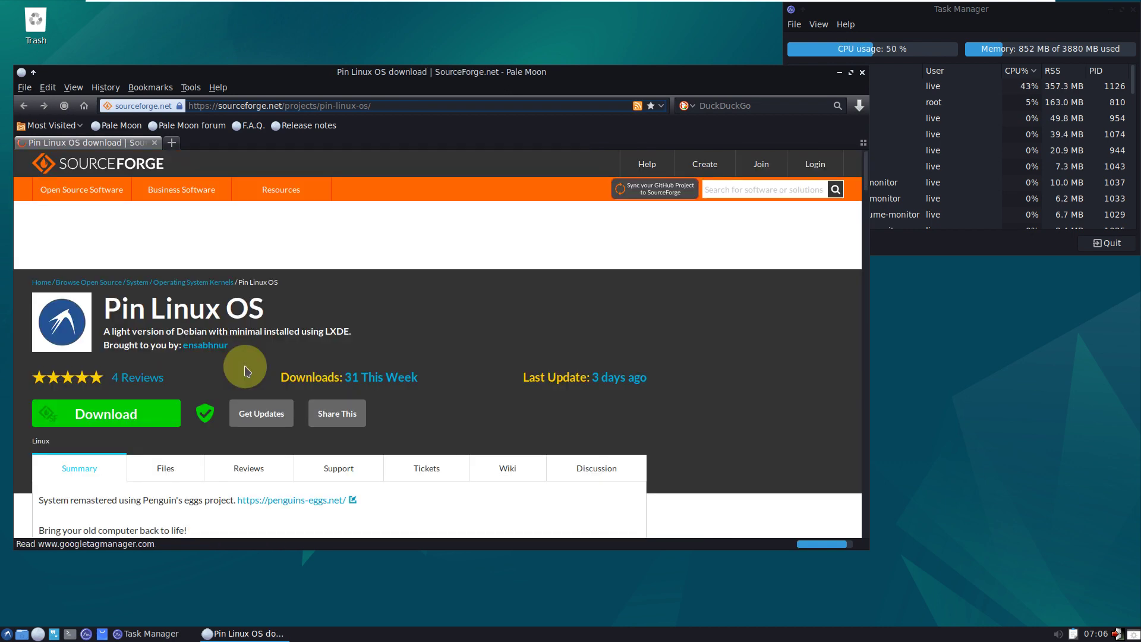
# Highlight the live and root password lines and scroll through the project summary.
pyautogui.scroll(-5, 247, 372)
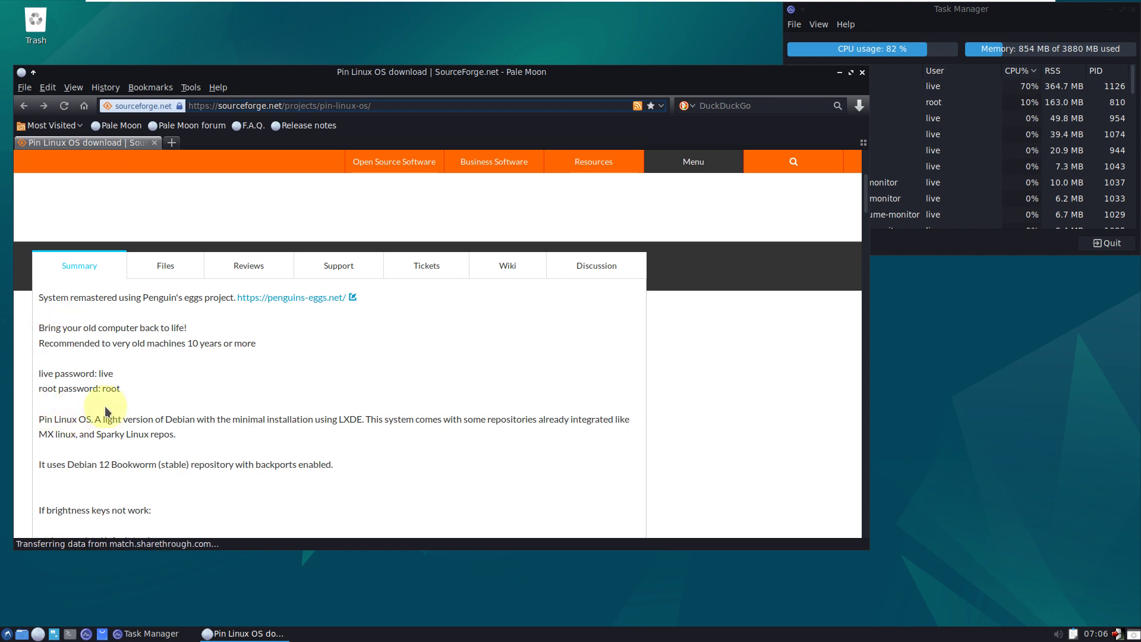
pyautogui.moveTo(121, 389); pyautogui.dragTo(45, 375)
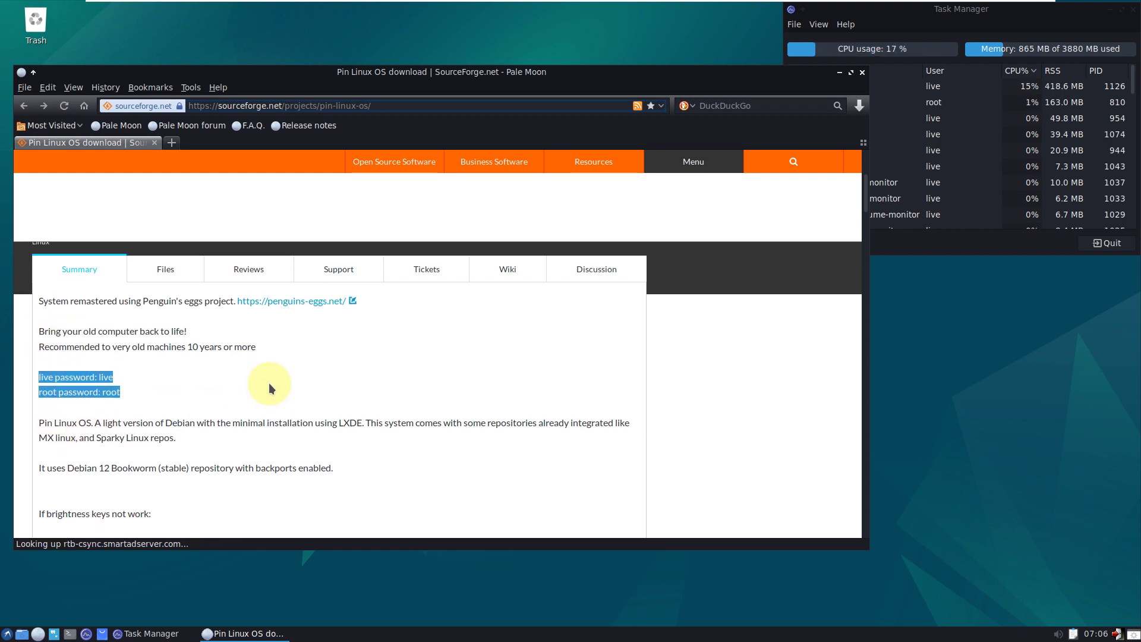
pyautogui.scroll(-3, 268, 383)
pyautogui.scroll(-5, 268, 382)
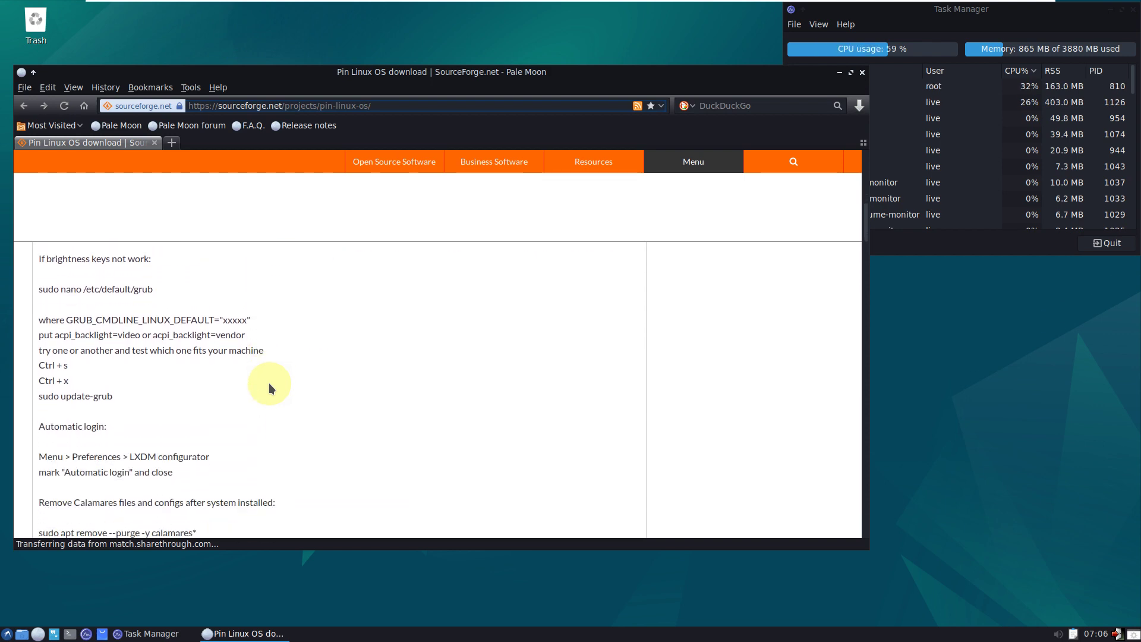
pyautogui.scroll(-5, 268, 383)
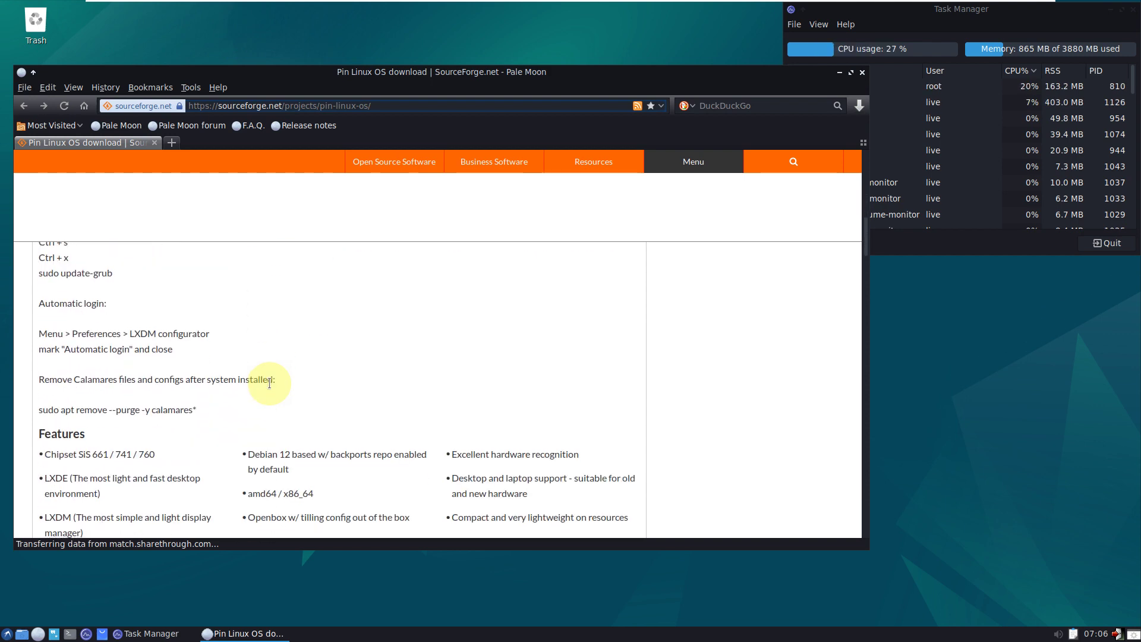
pyautogui.scroll(-4, 269, 382)
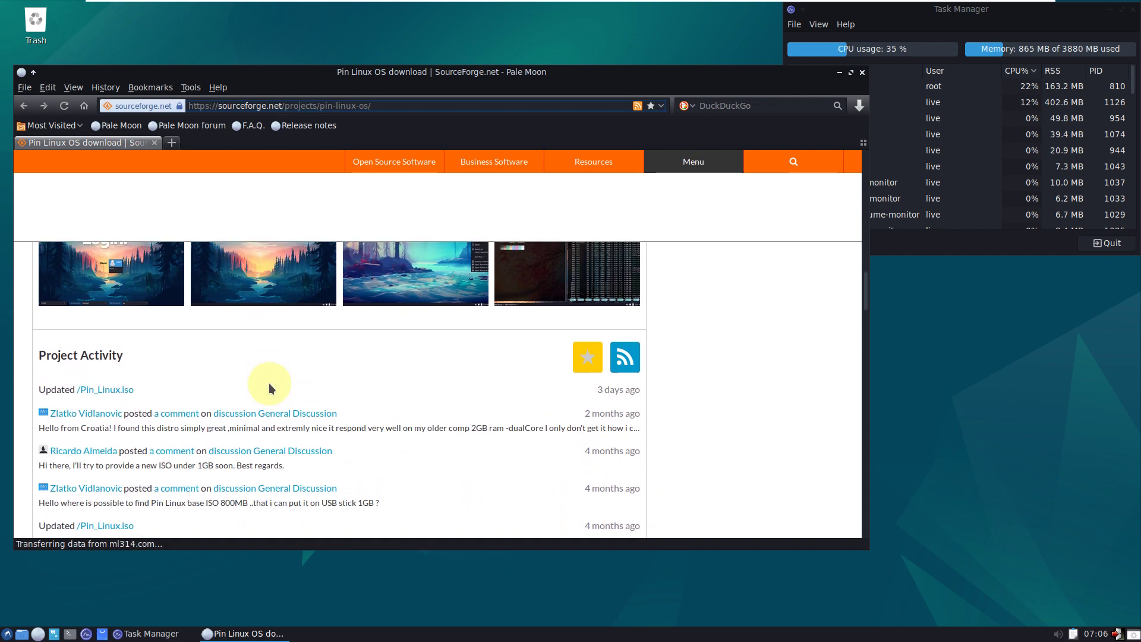
pyautogui.scroll(14, 270, 385)
pyautogui.scroll(8, 268, 383)
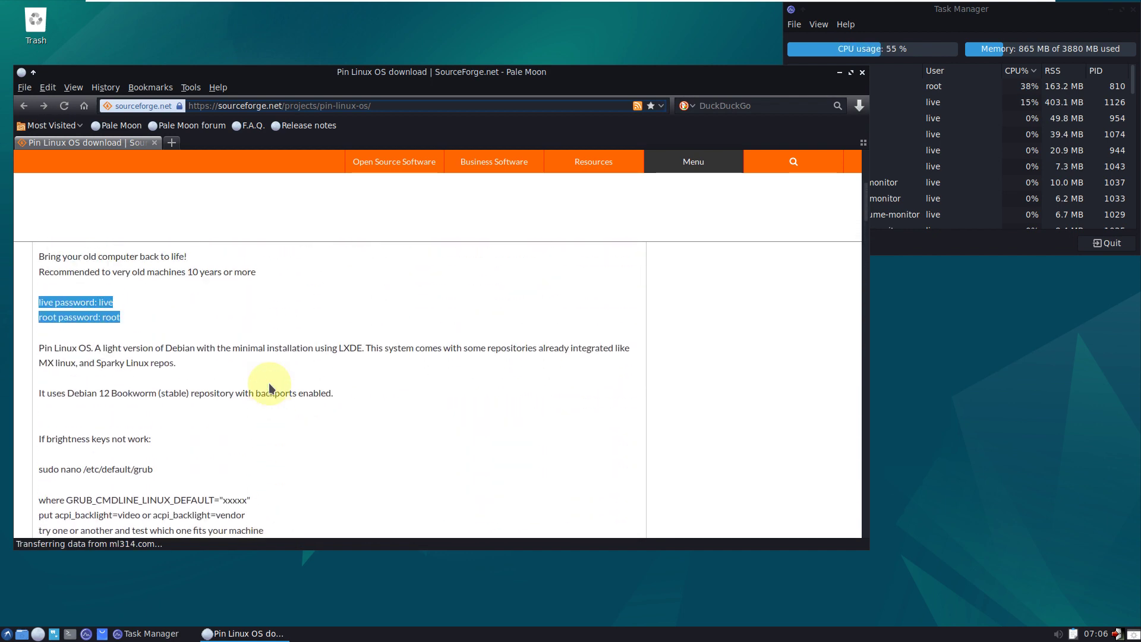
# Save Pin_Linux.iso from the project's file listing to the Desktop.
pyautogui.click(184, 441)
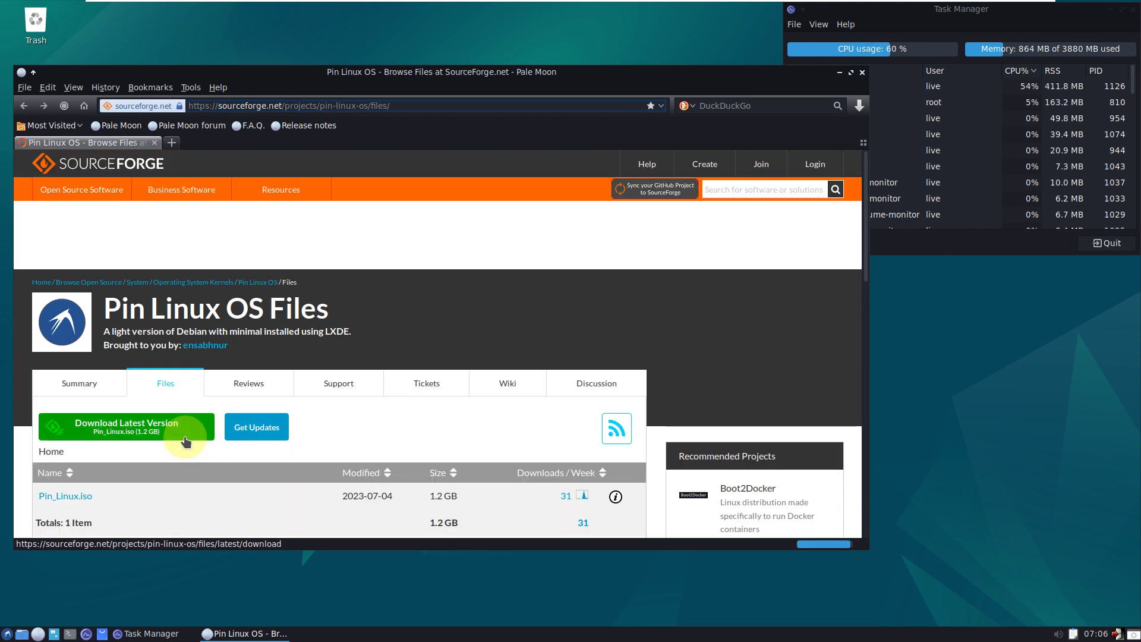
pyautogui.scroll(-2, 184, 437)
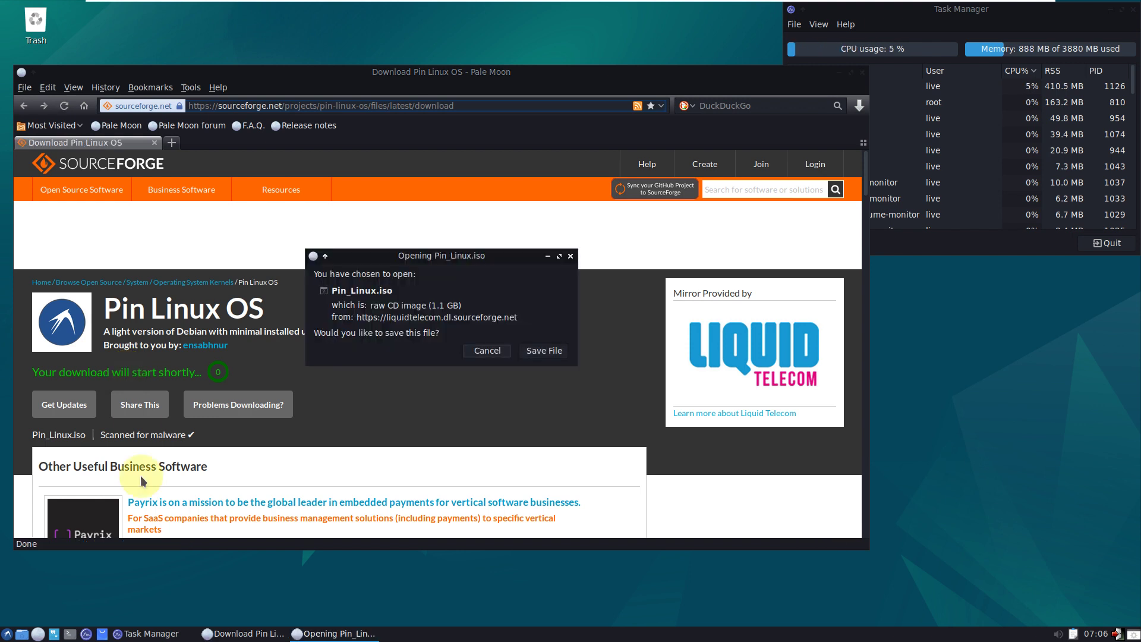
pyautogui.click(528, 355)
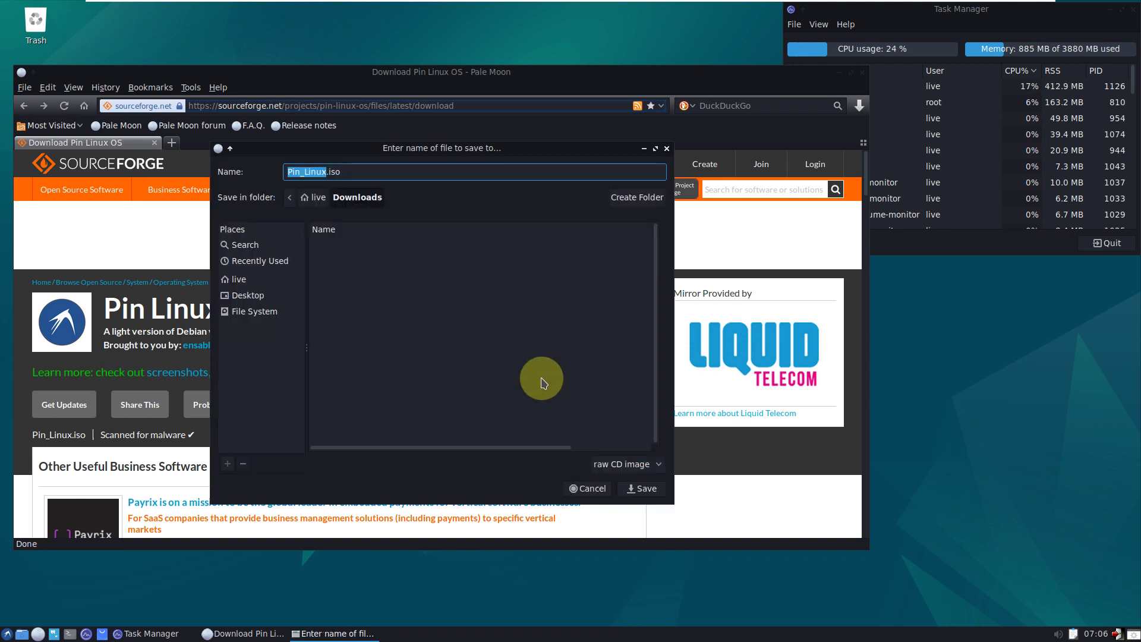
pyautogui.click(257, 295)
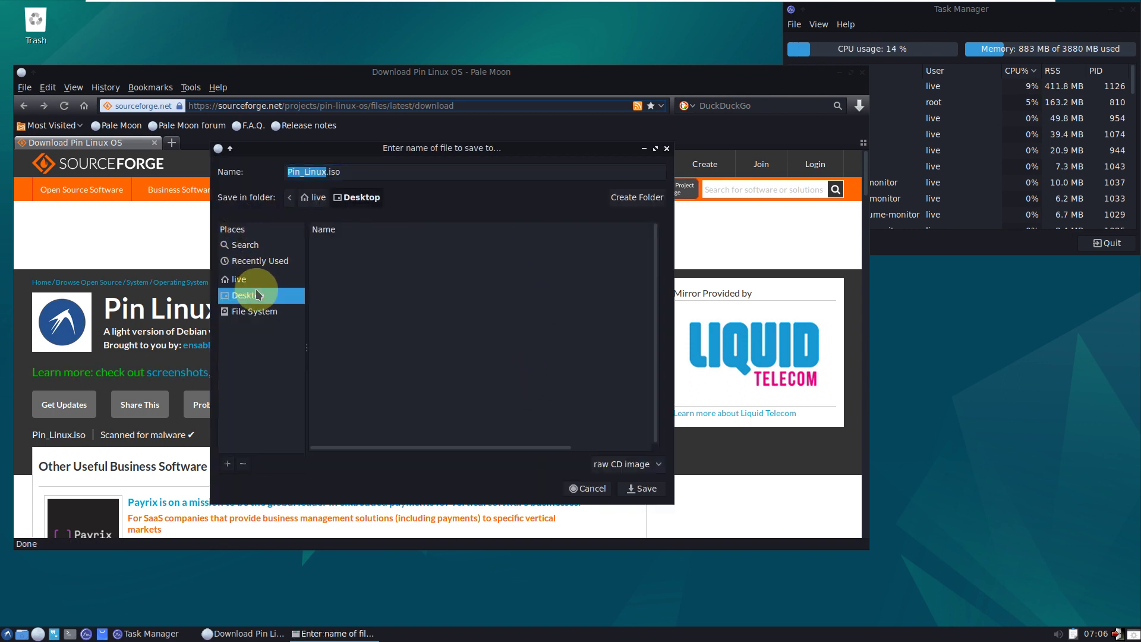
pyautogui.click(638, 489)
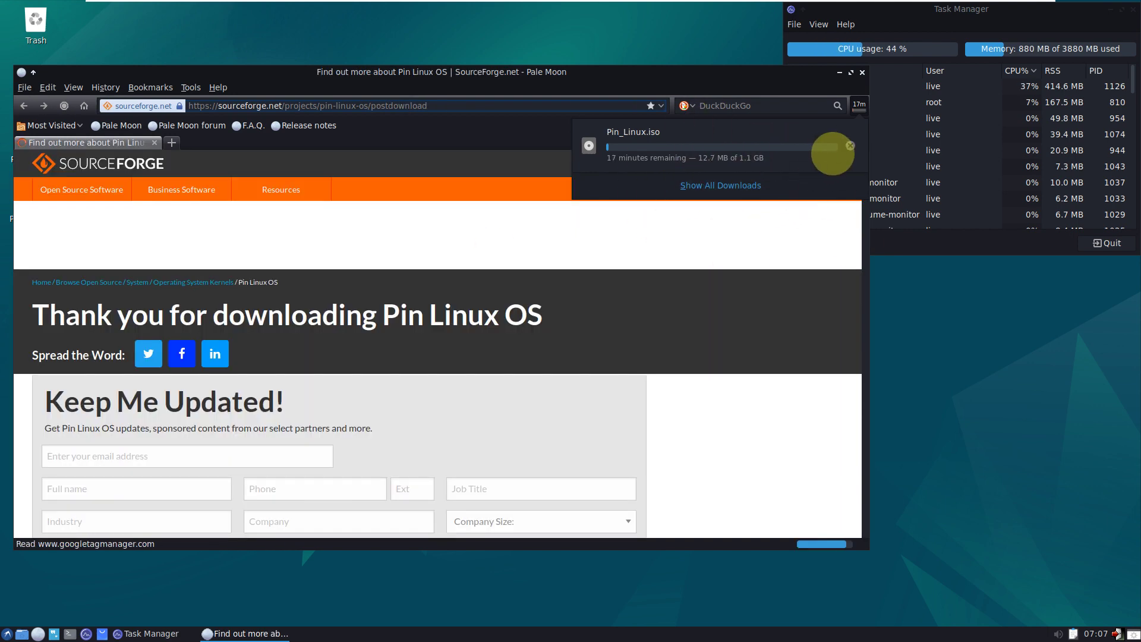
# Cancel the Pin_Linux.iso download, close Pale Moon, and bring up the Documents folder's menu.
pyautogui.click(850, 151)
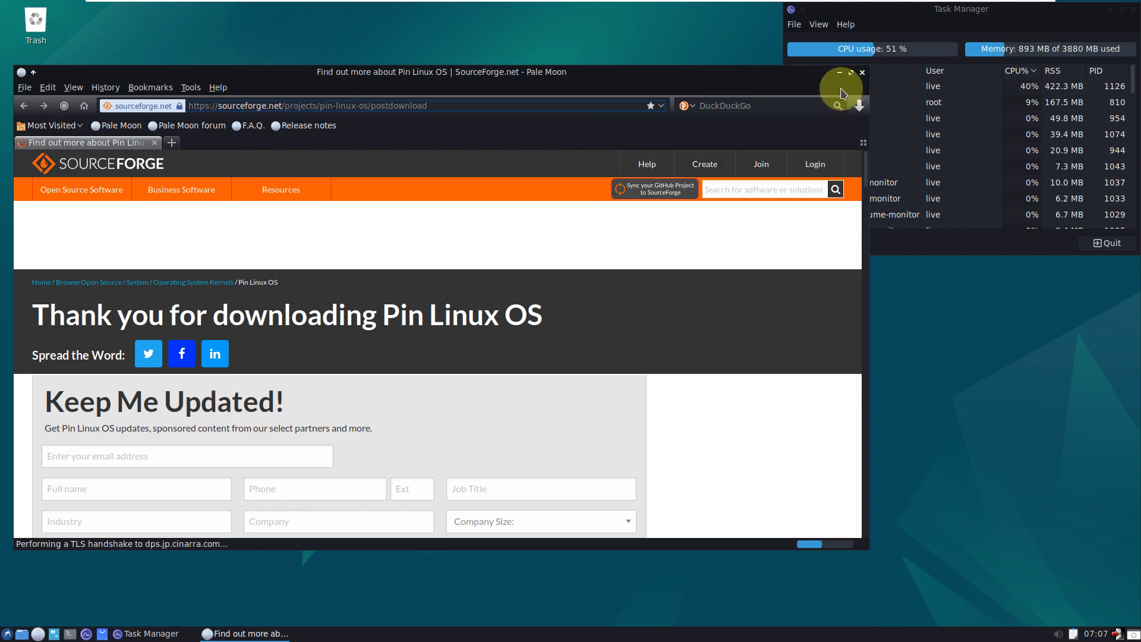
pyautogui.click(862, 72)
pyautogui.rightClick(47, 95)
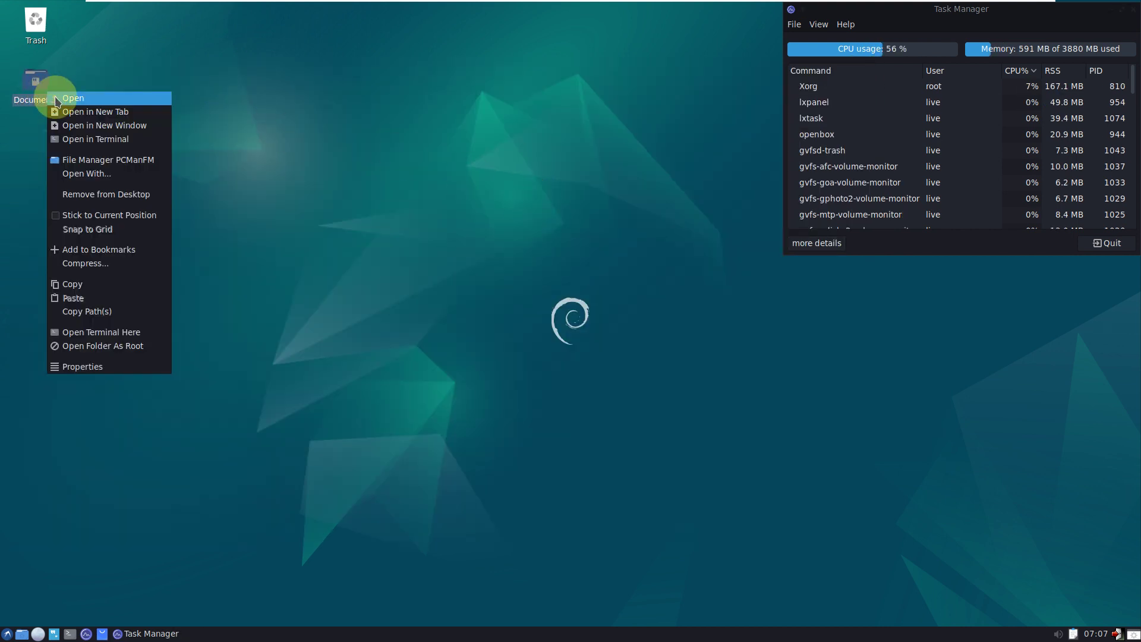
# Open the Documents folder, view the file manager's About box, and restore the window size.
pyautogui.click(57, 101)
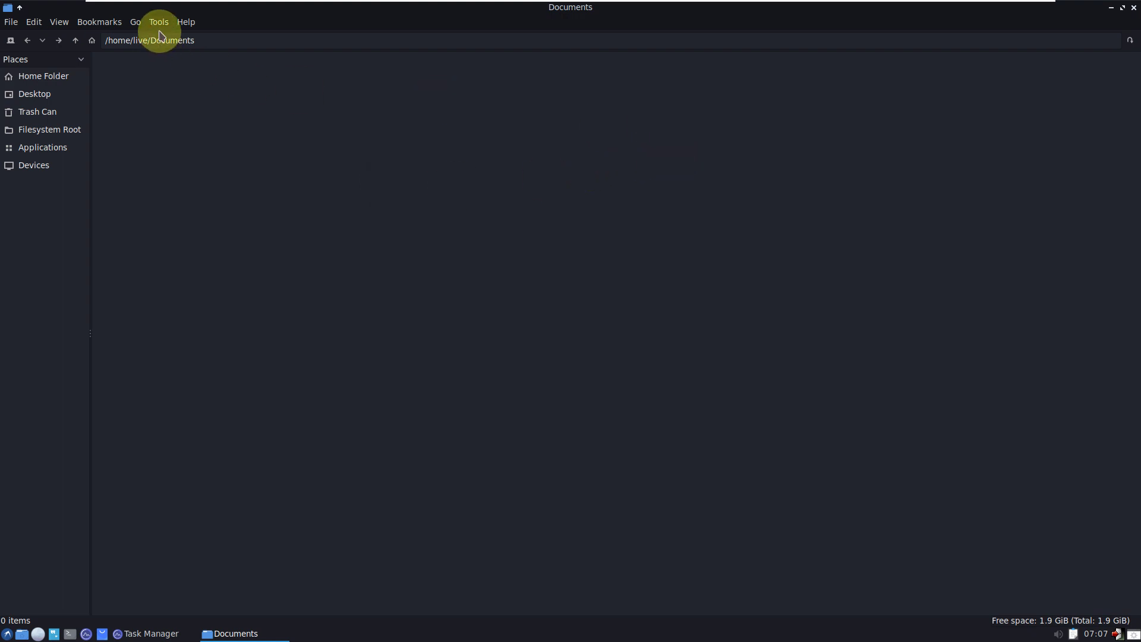
pyautogui.click(186, 23)
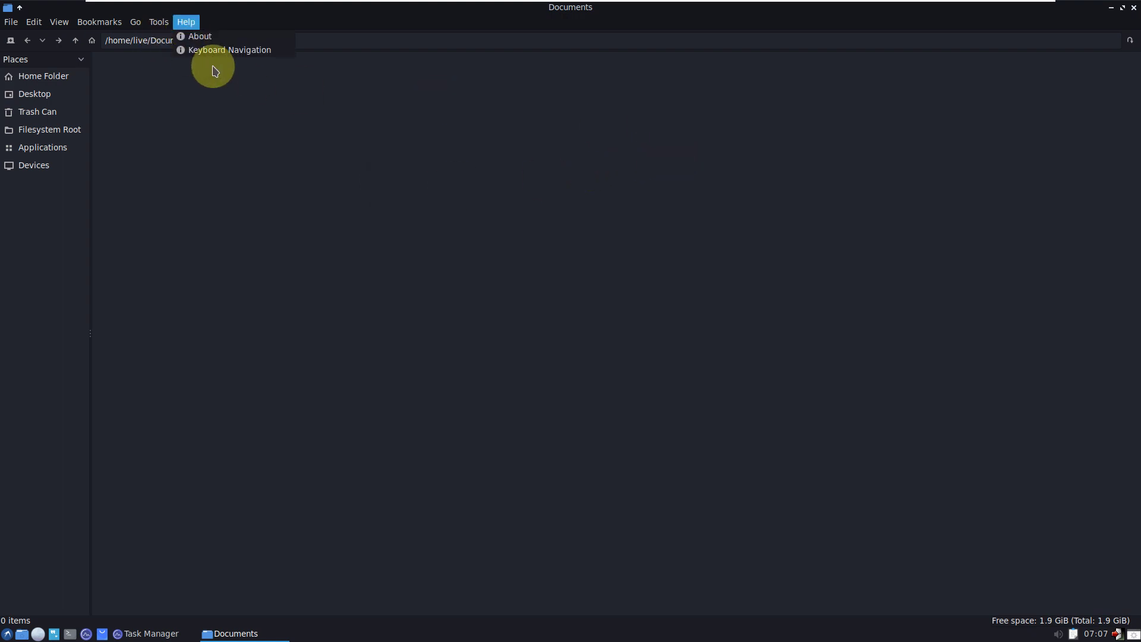
pyautogui.click(205, 37)
pyautogui.click(625, 385)
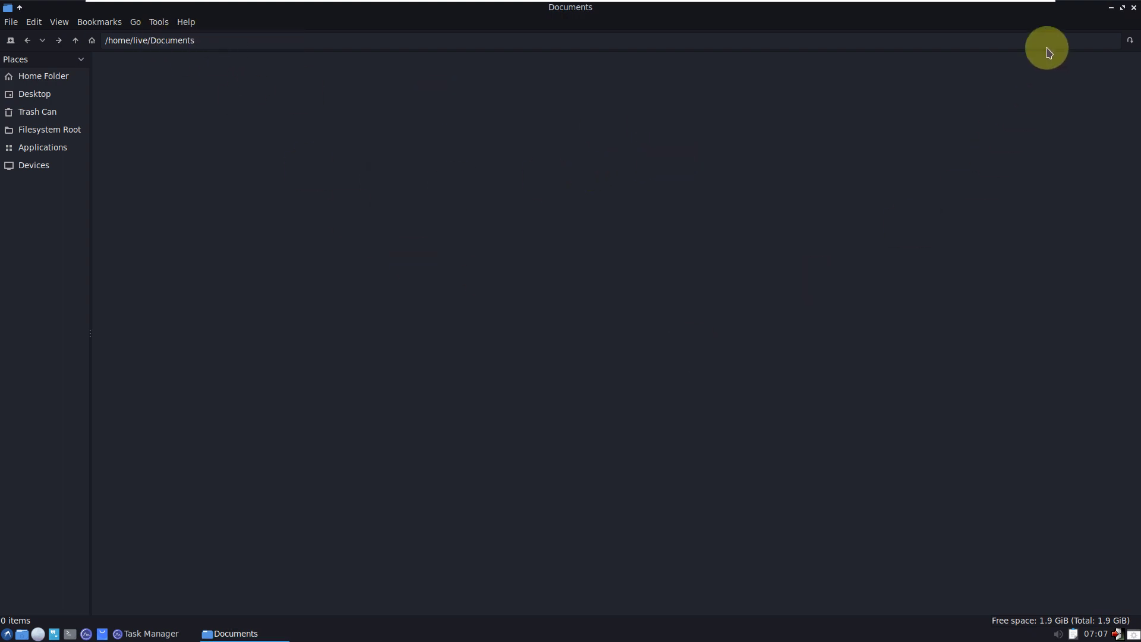
pyautogui.click(1121, 8)
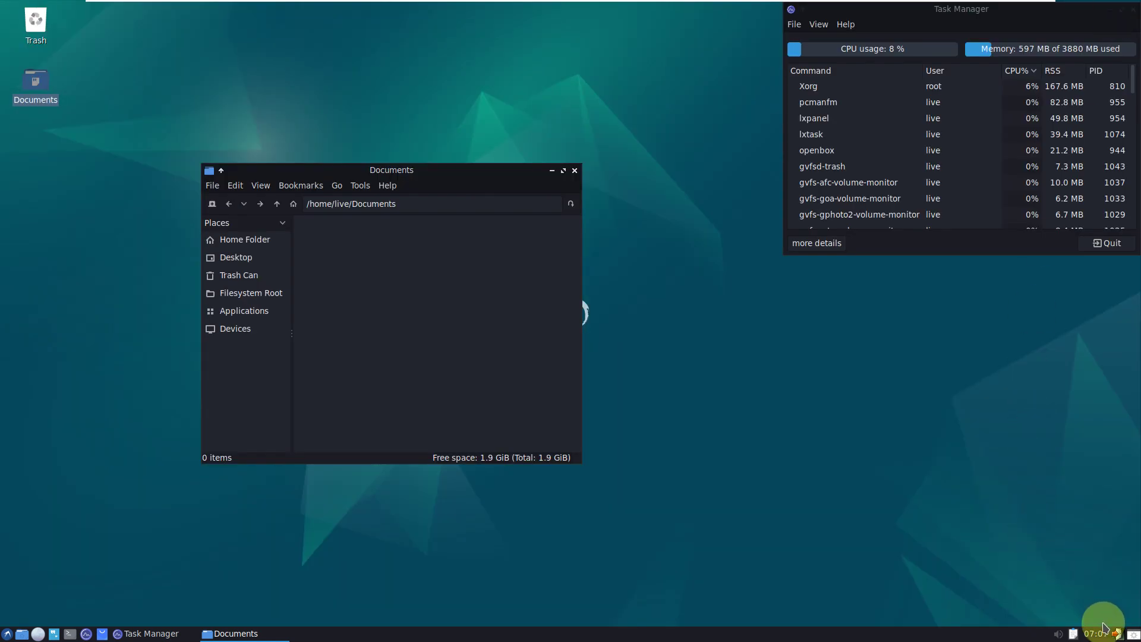
# Check the volume popup, view the clipboard manager's About box, and show the July 2023 calendar.
pyautogui.click(1059, 634)
pyautogui.click(1078, 601)
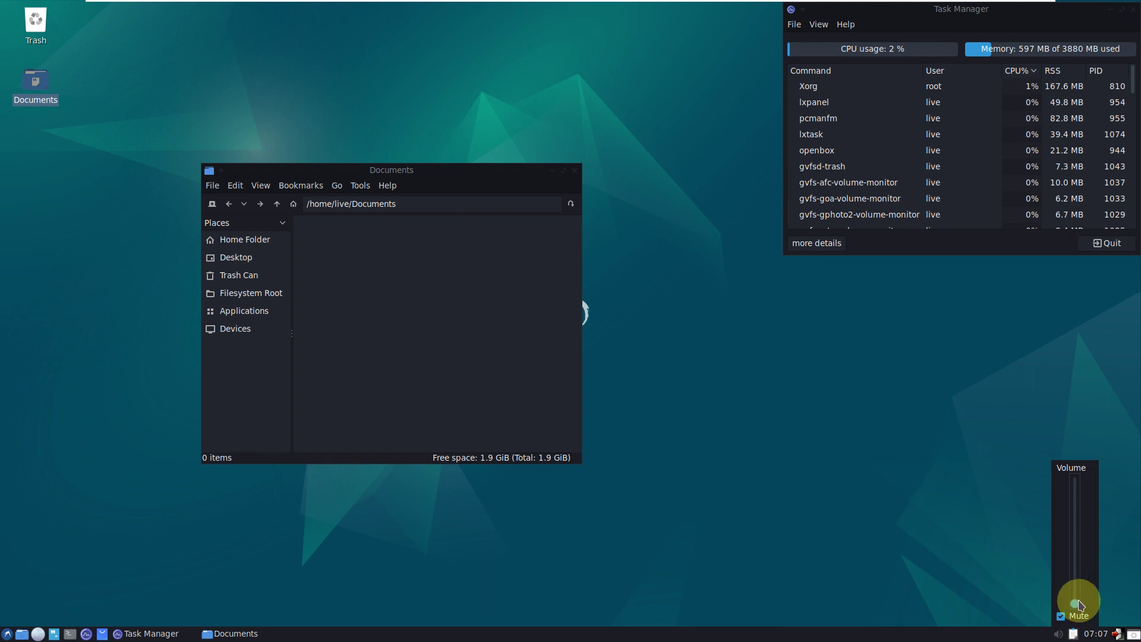
pyautogui.click(960, 489)
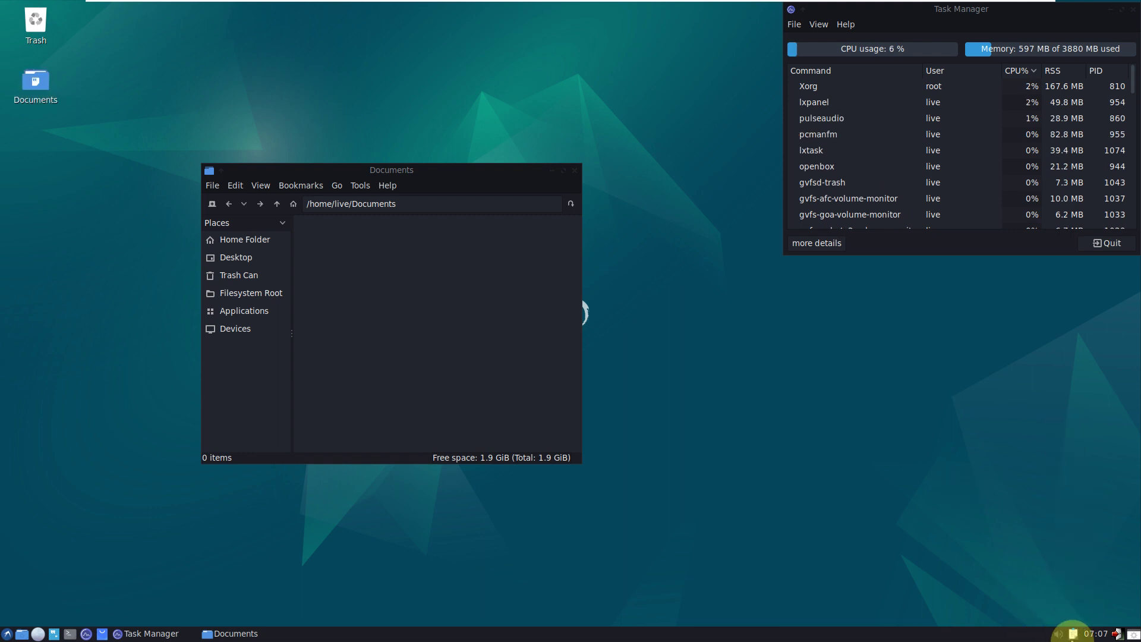
pyautogui.rightClick(1074, 635)
pyautogui.click(1025, 585)
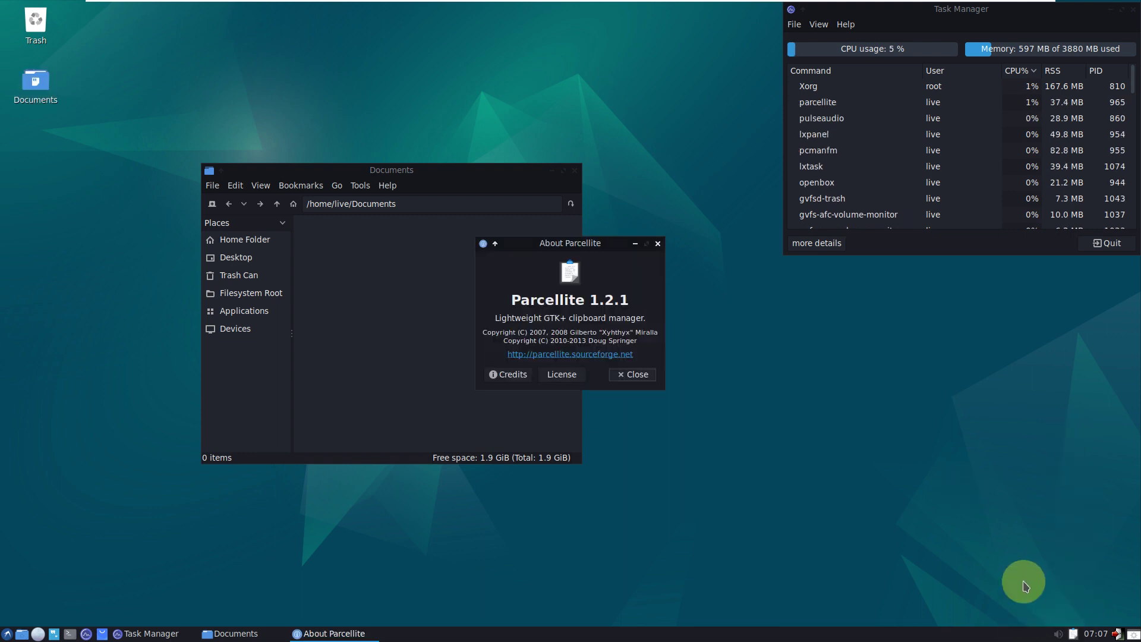
pyautogui.click(1094, 633)
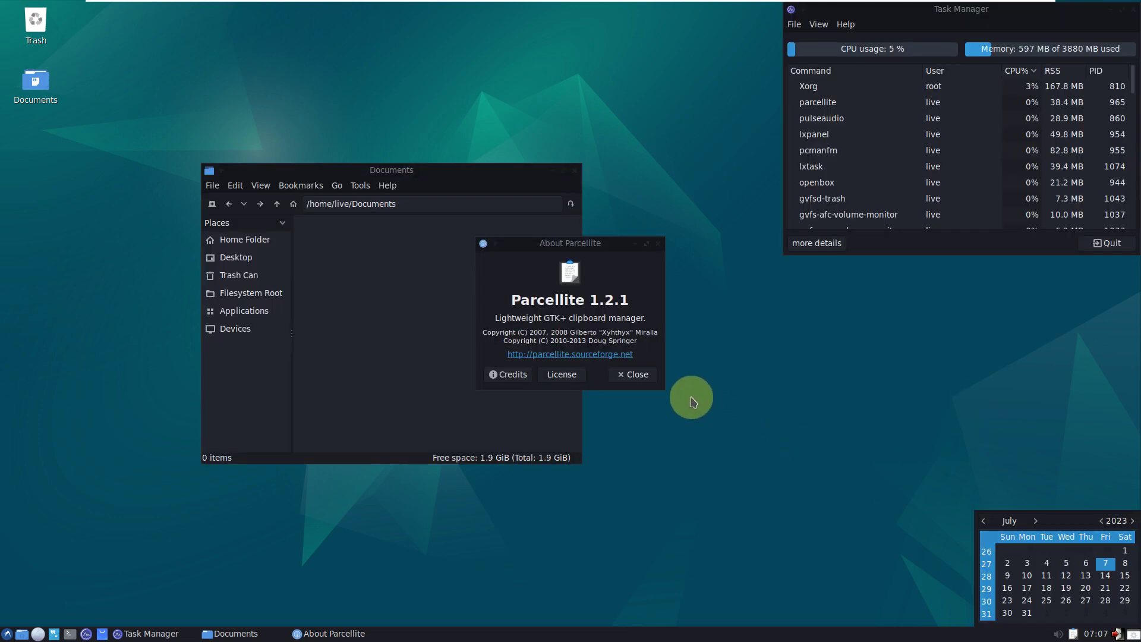
pyautogui.click(640, 376)
# View the LXPanel About box and start Synaptic Package Manager.
pyautogui.rightClick(535, 633)
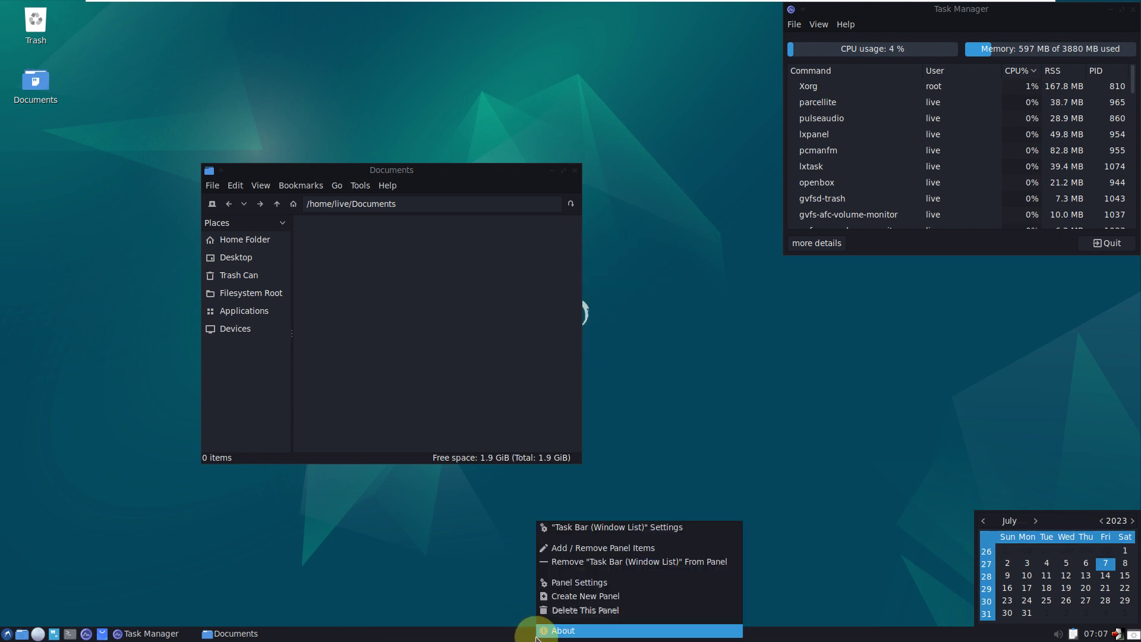
pyautogui.click(578, 631)
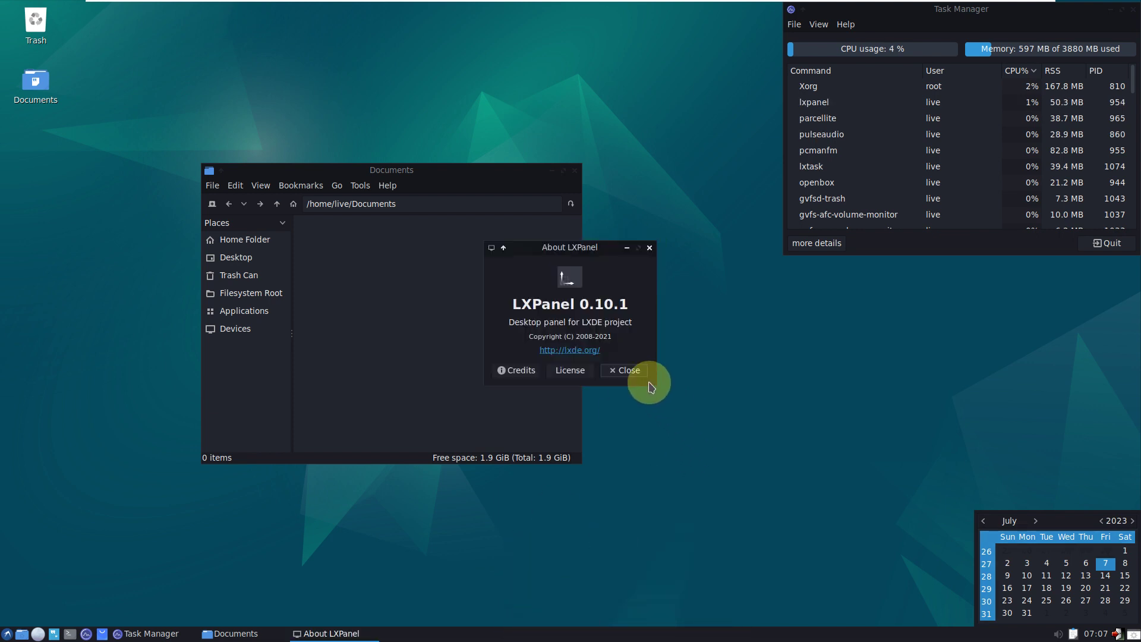
pyautogui.click(629, 370)
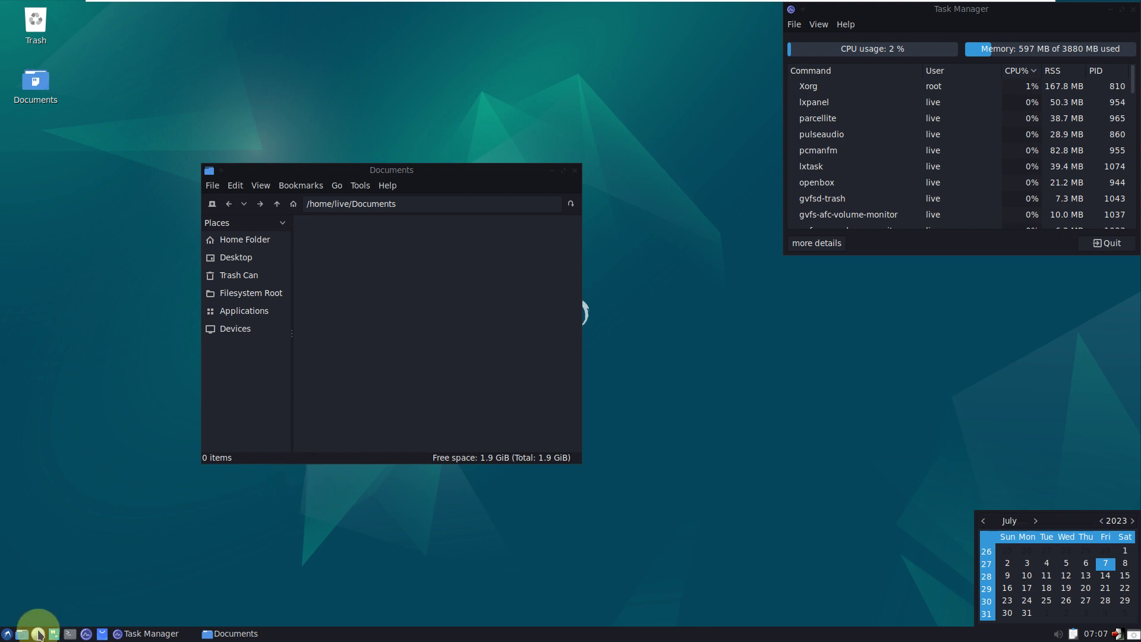
pyautogui.click(102, 634)
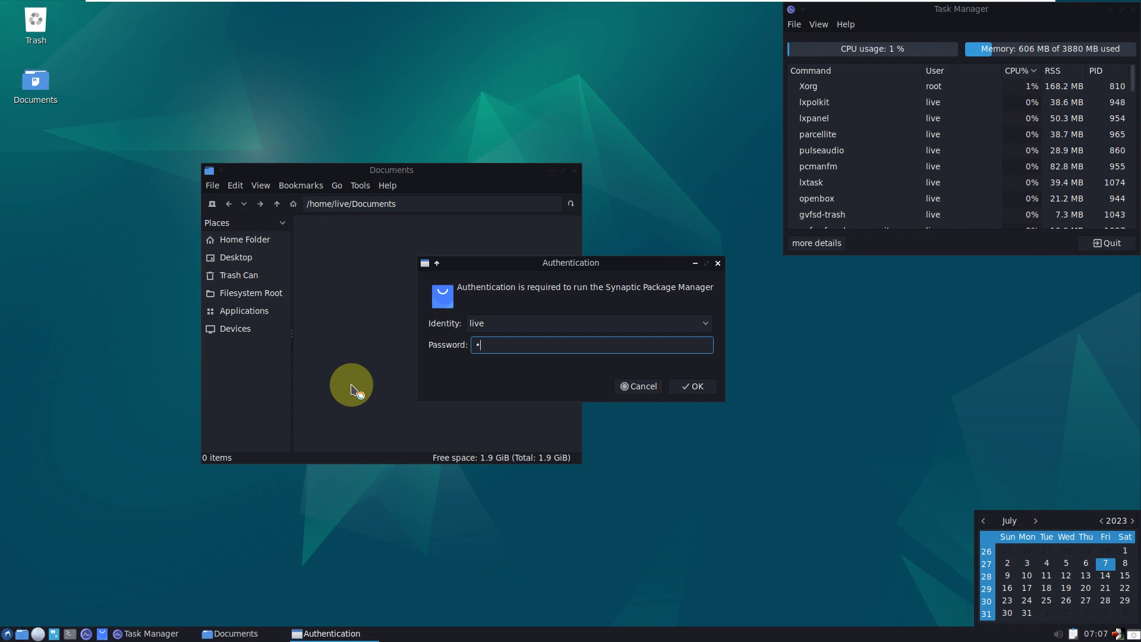
# Submit the account password, retry after the failed attempt, and close Synaptic's Quick Introduction.
pyautogui.press('Return')
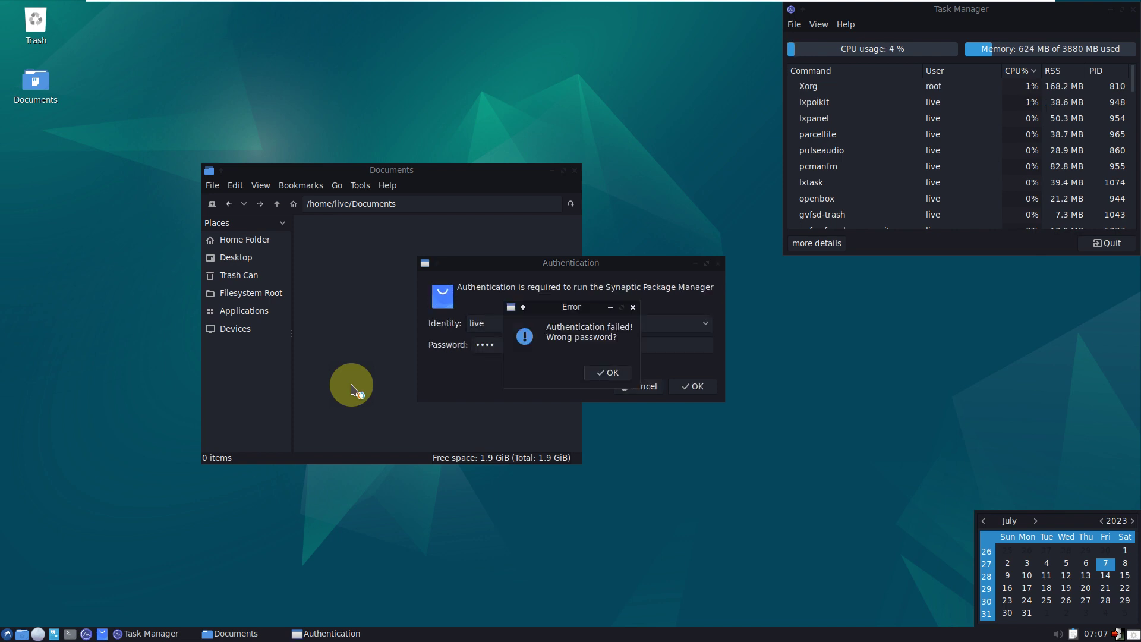
pyautogui.click(605, 372)
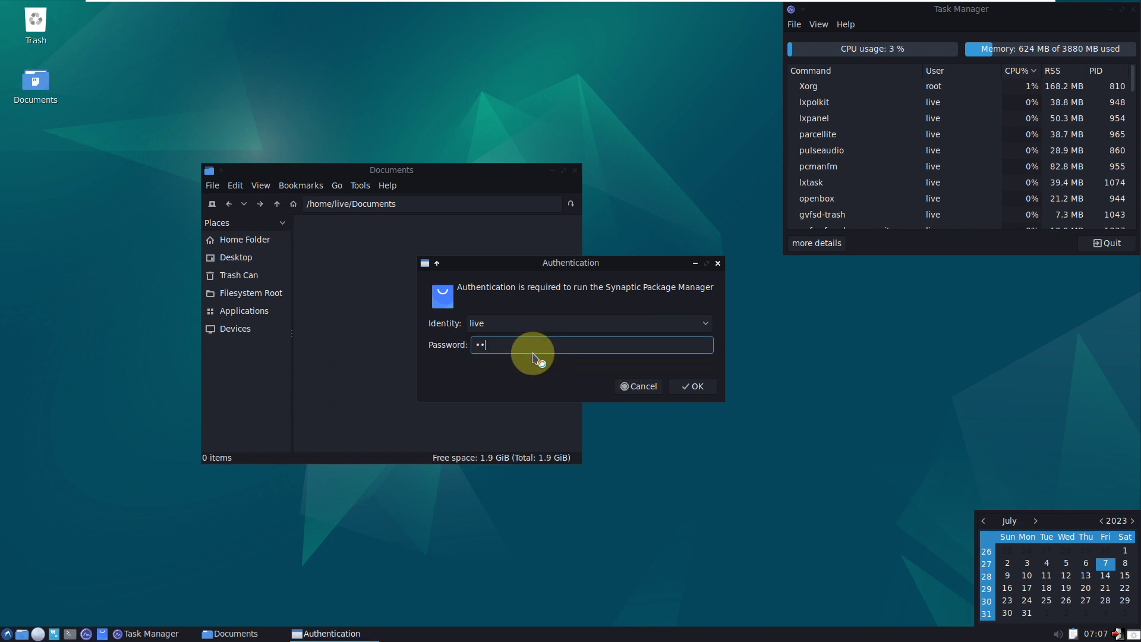
pyautogui.press('Return')
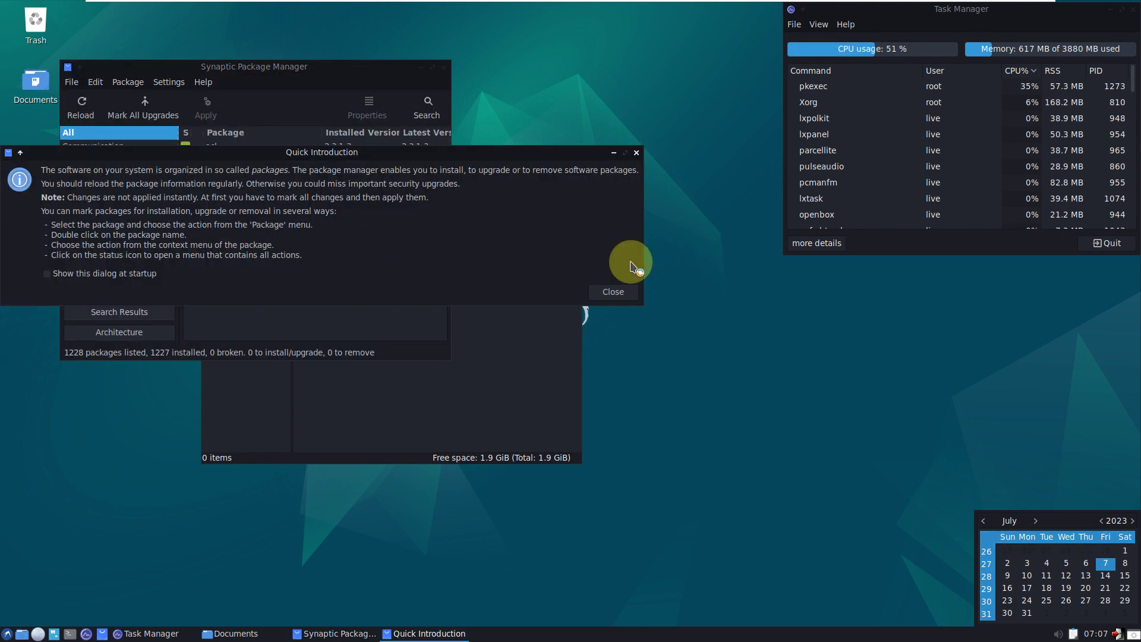
pyautogui.click(613, 292)
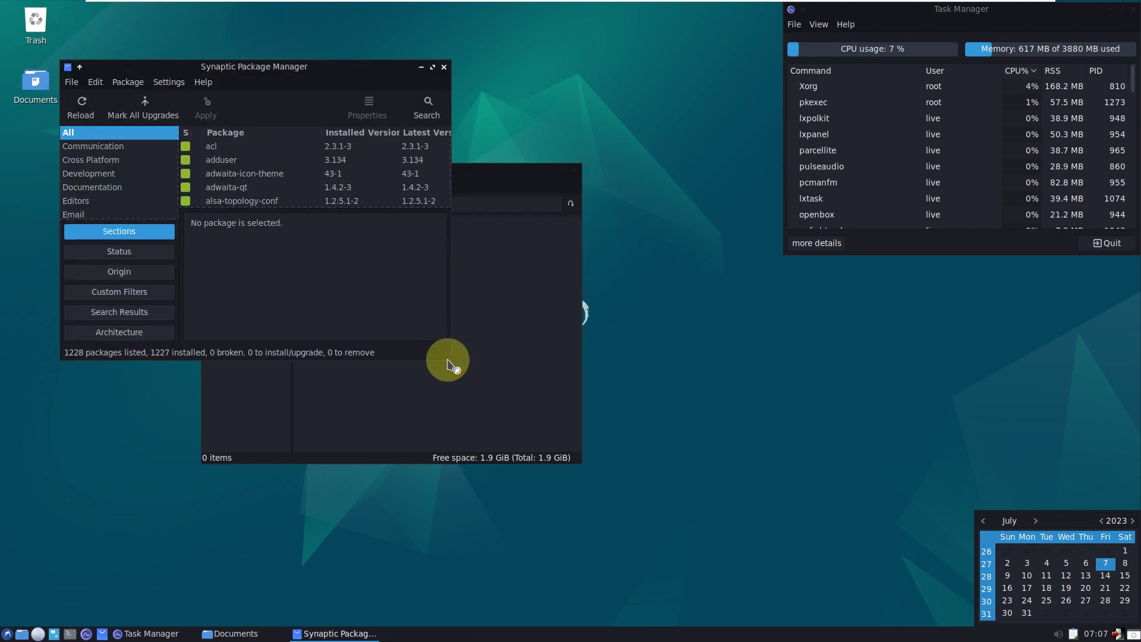
# Launch L3afpad from Accessories and type a one-line note stating the live account password.
pyautogui.click(6, 634)
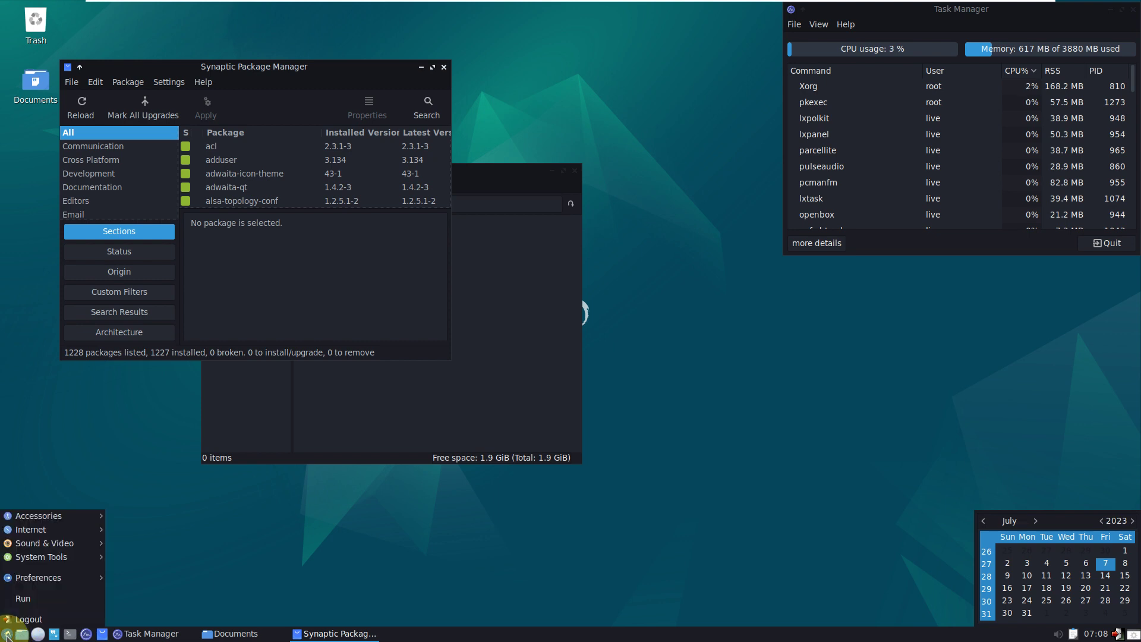
pyautogui.moveTo(87, 521)
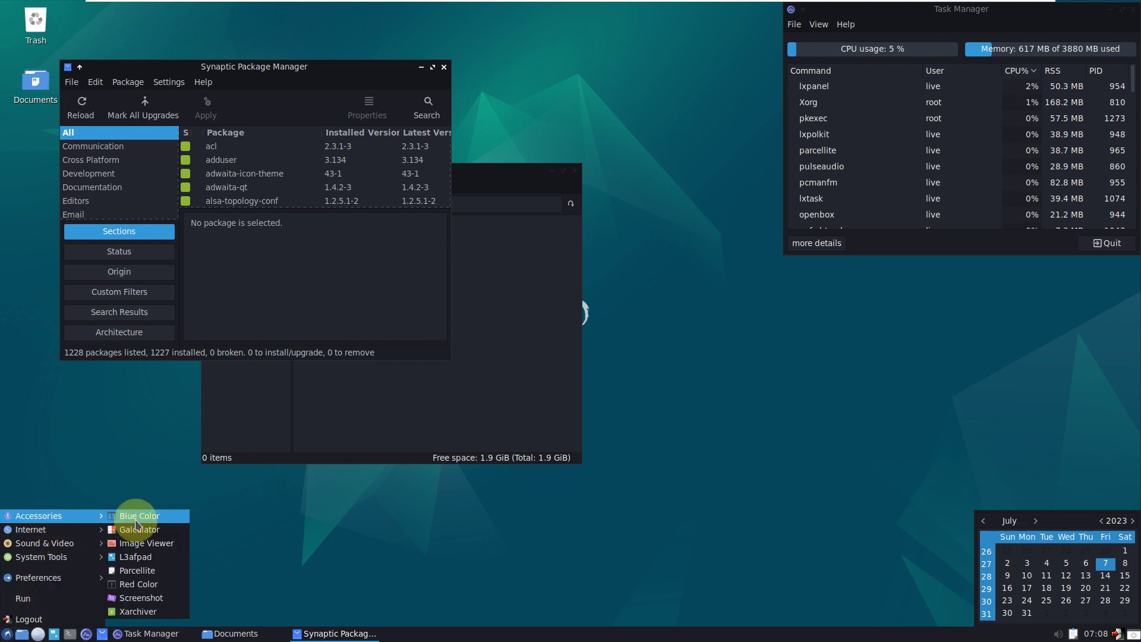
pyautogui.click(154, 557)
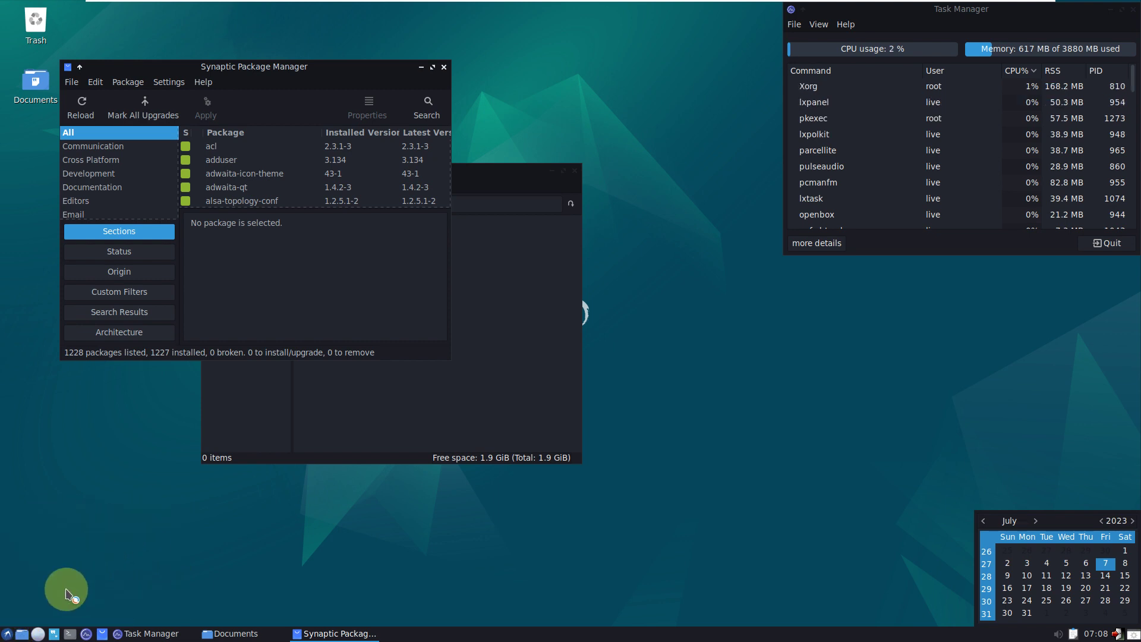
pyautogui.click(6, 633)
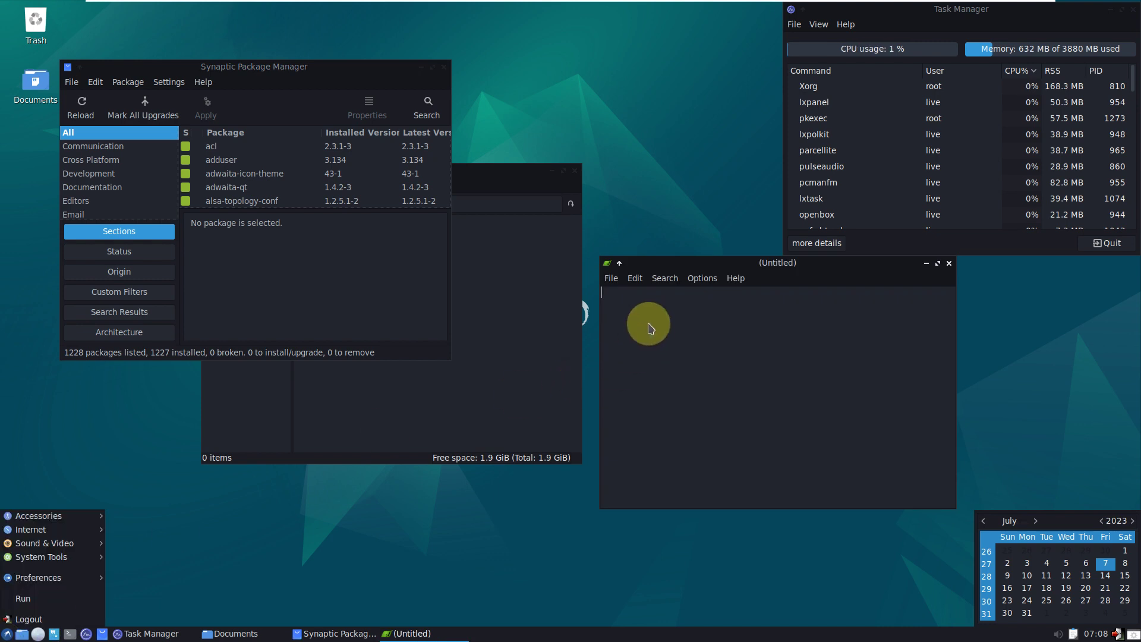
pyautogui.click(660, 287)
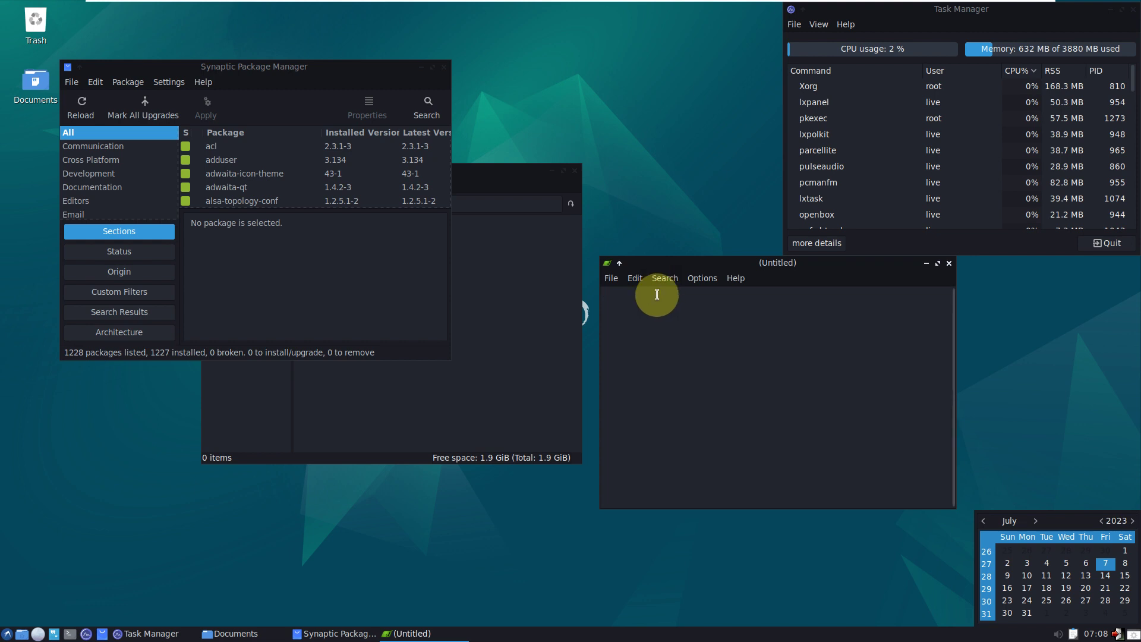
pyautogui.write('password is live')
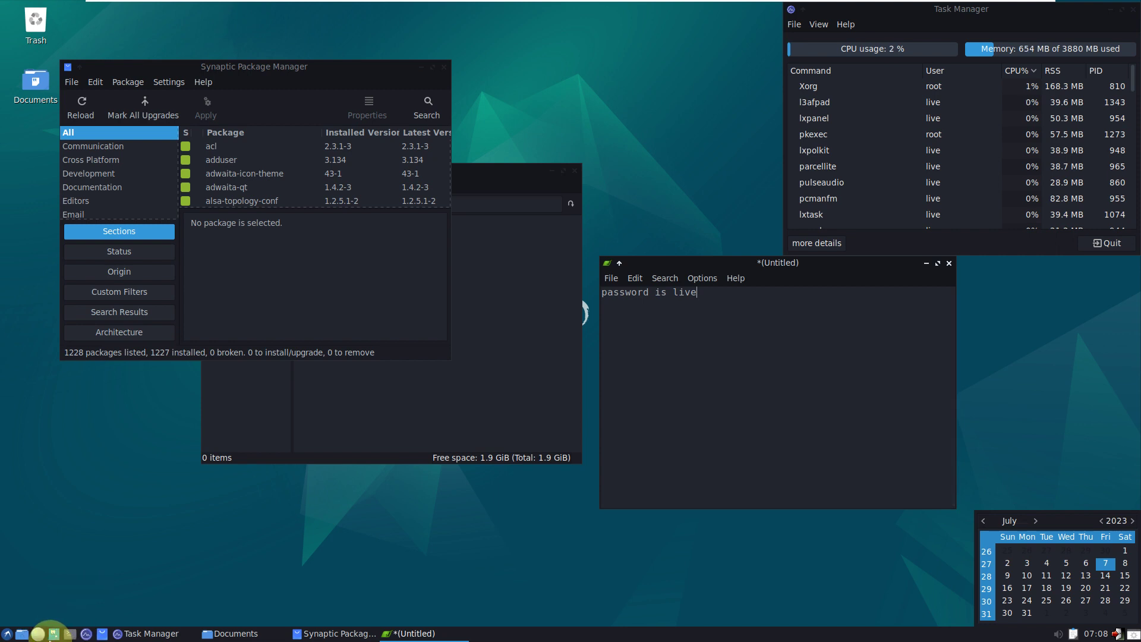
pyautogui.click(8, 634)
pyautogui.moveTo(35, 518)
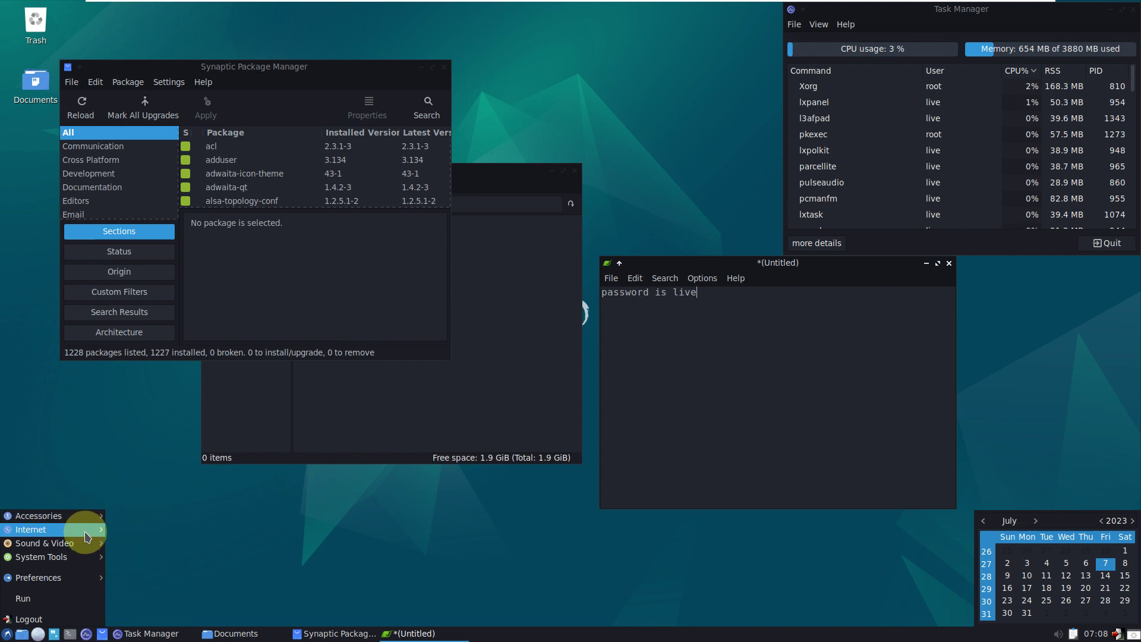
# Launch PulseAudio Volume Control and the GParted partition editor from the application menu.
pyautogui.moveTo(74, 543)
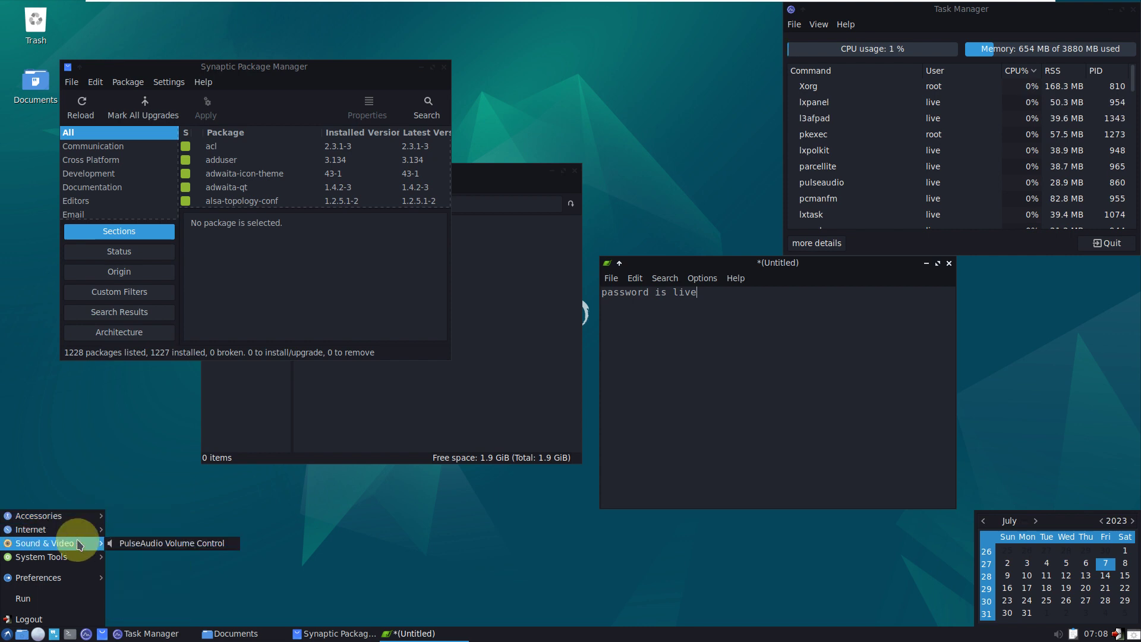
pyautogui.click(116, 543)
pyautogui.click(12, 632)
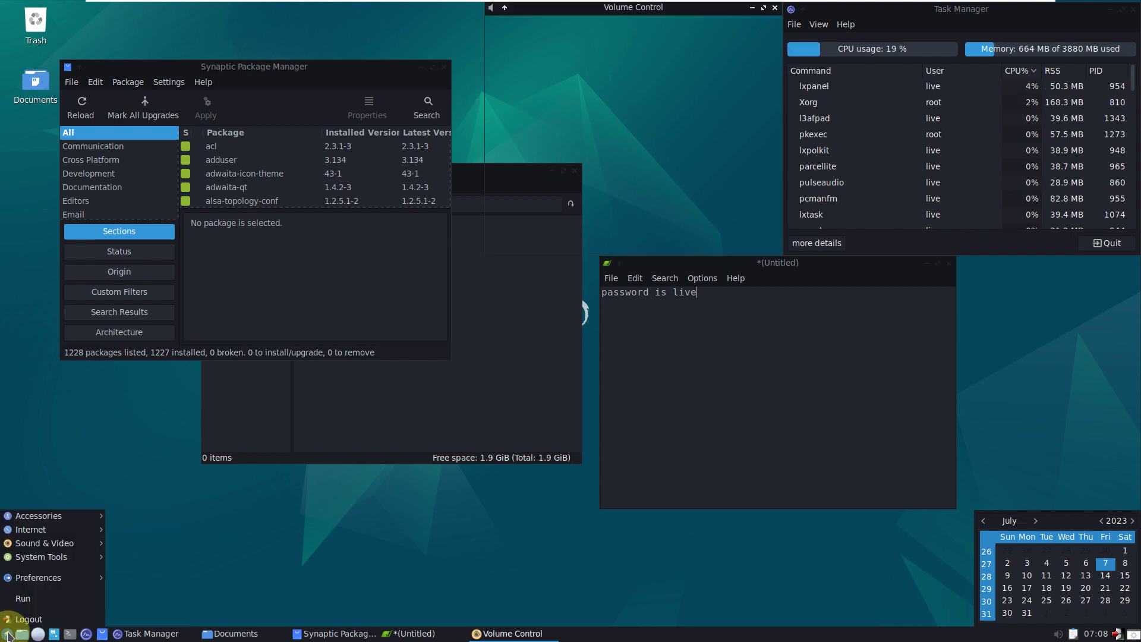
pyautogui.moveTo(37, 559)
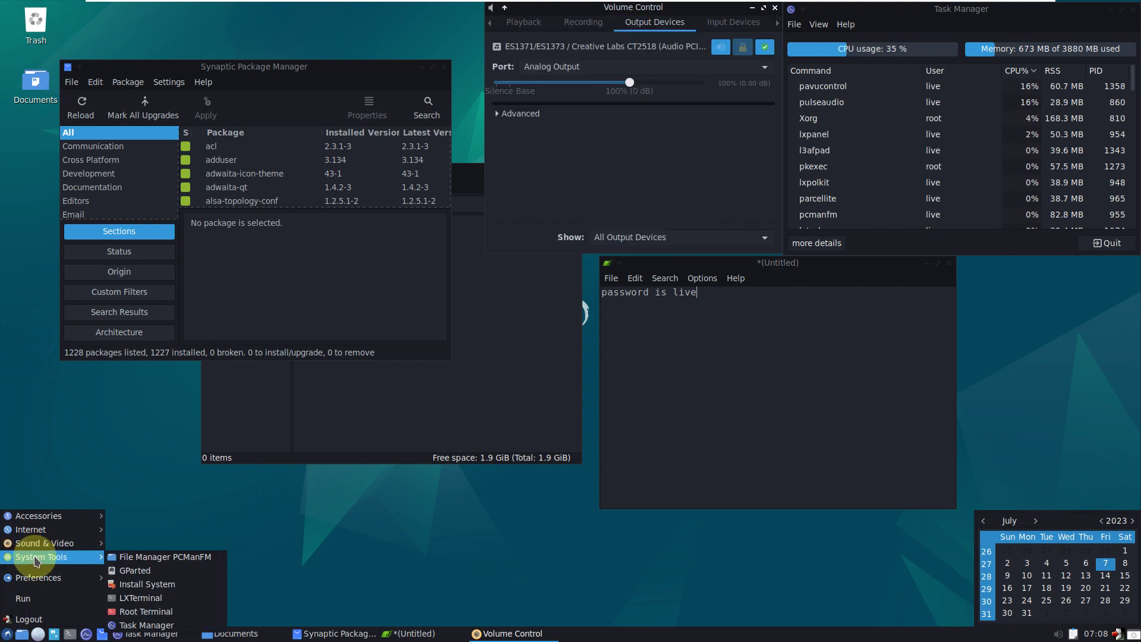
pyautogui.click(137, 571)
pyautogui.click(6, 634)
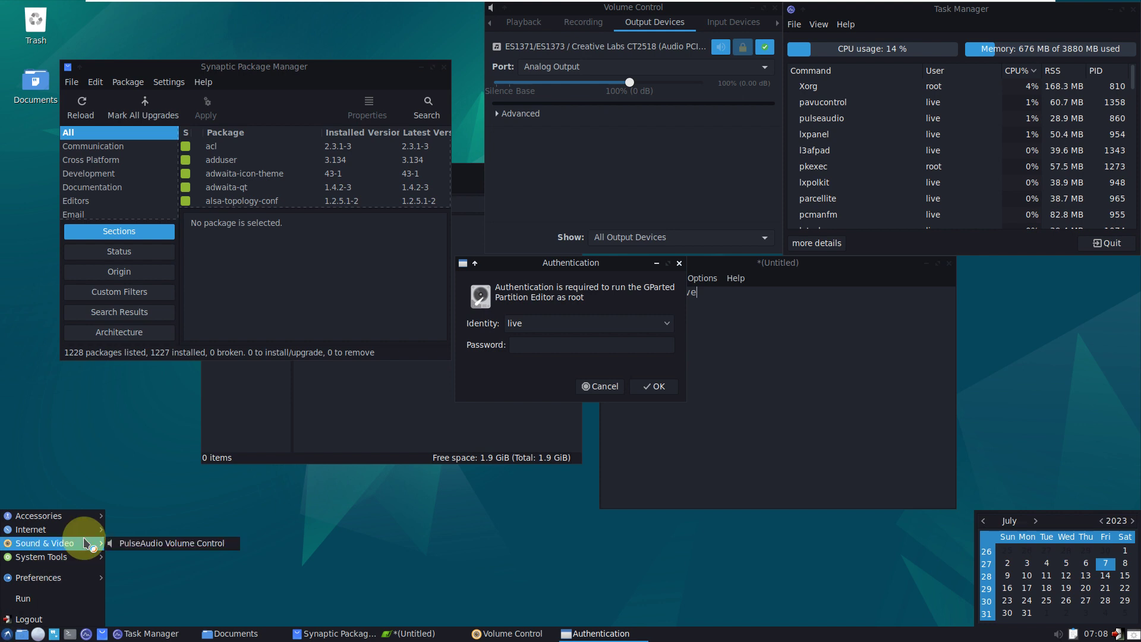
pyautogui.moveTo(78, 559)
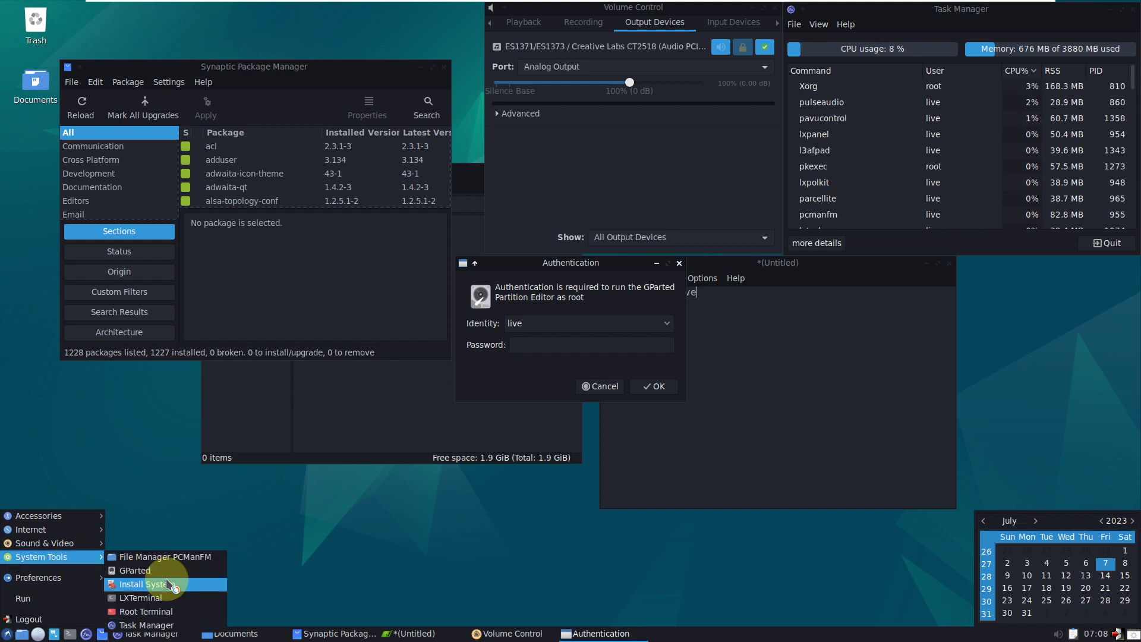
pyautogui.click(131, 572)
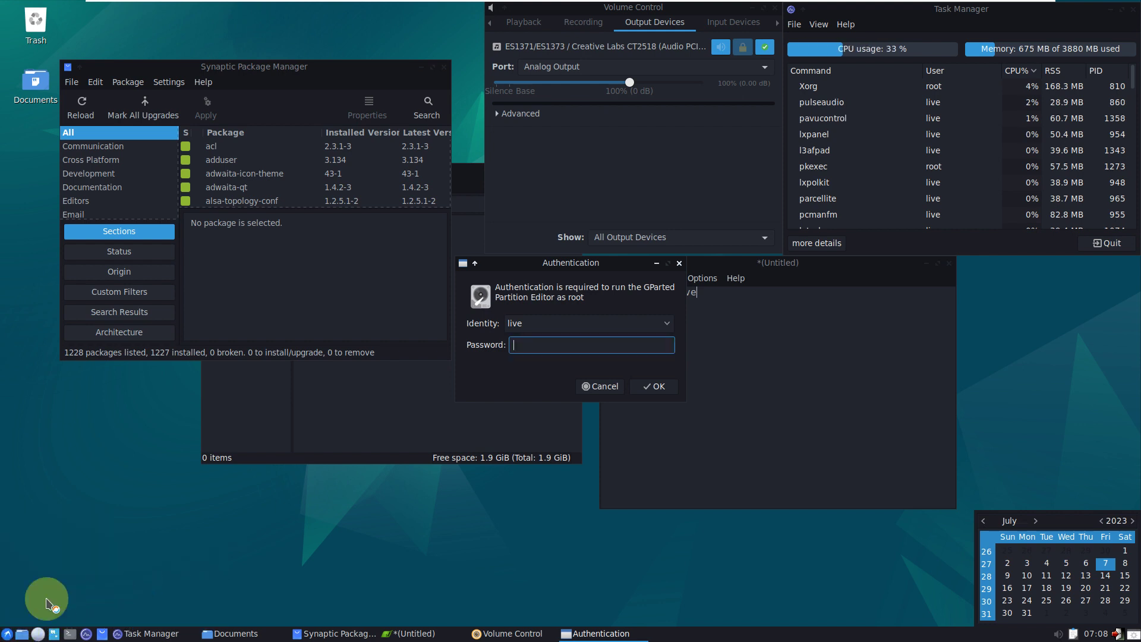
# Copy the word 'live' from the L3afpad notes.
pyautogui.click(820, 372)
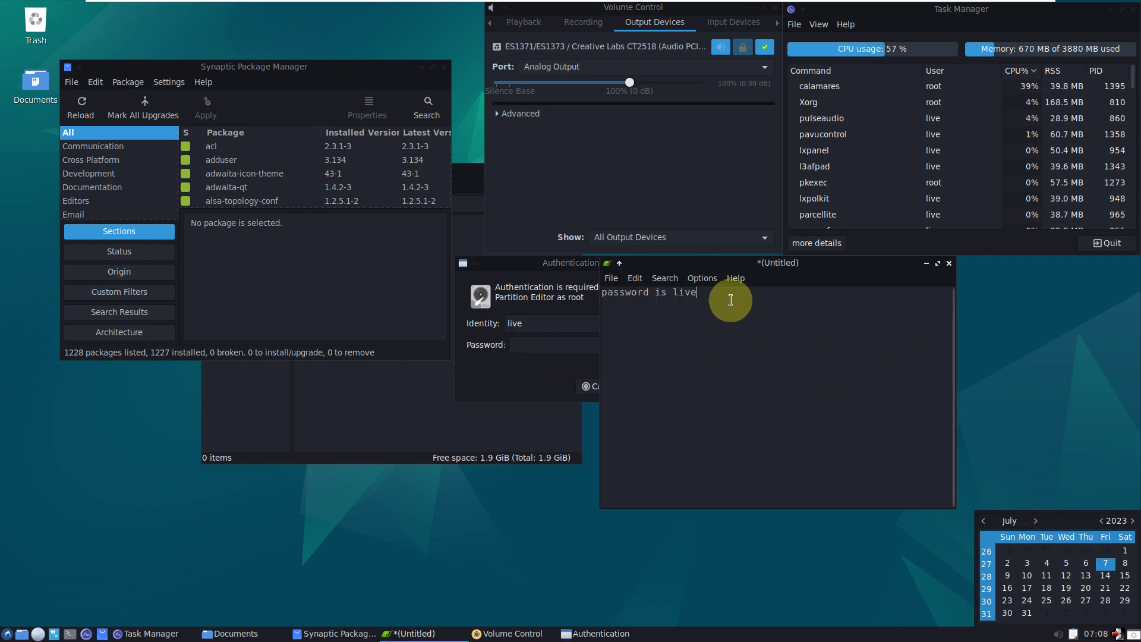
pyautogui.doubleClick(673, 294)
pyautogui.rightClick(682, 294)
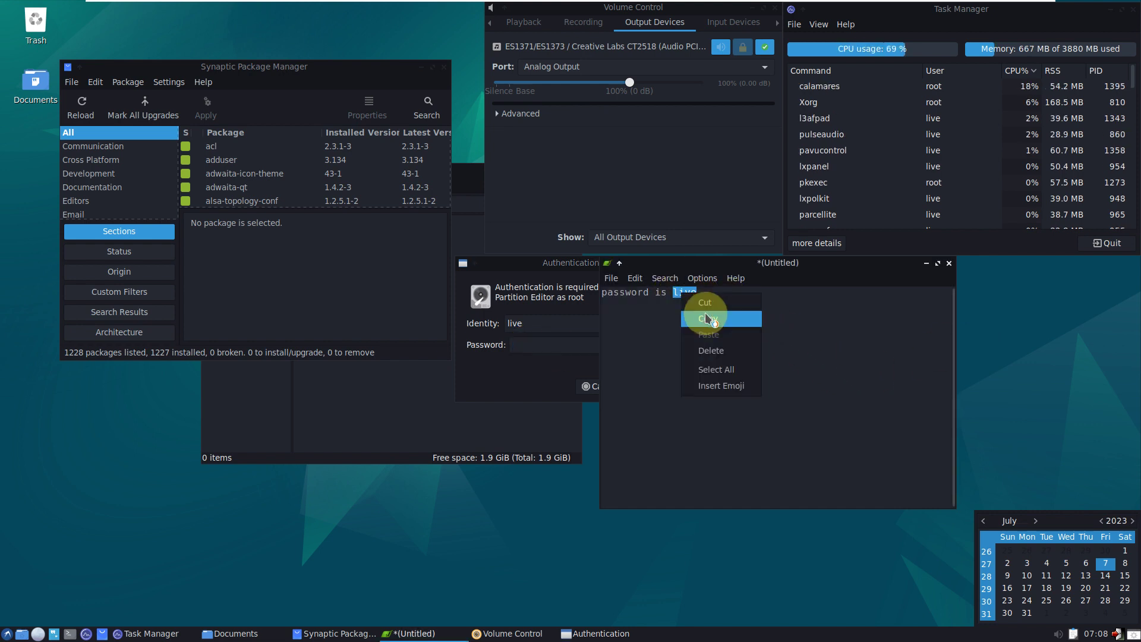
pyautogui.click(718, 325)
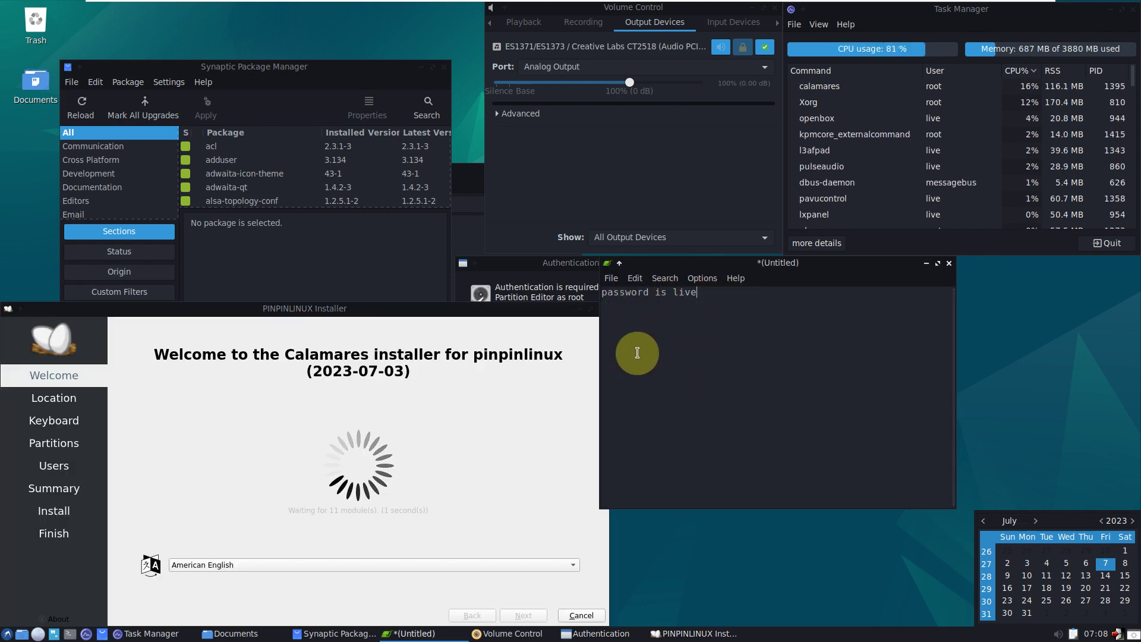
pyautogui.moveTo(473, 316); pyautogui.dragTo(937, 199)
pyautogui.moveTo(938, 350); pyautogui.dragTo(668, 443)
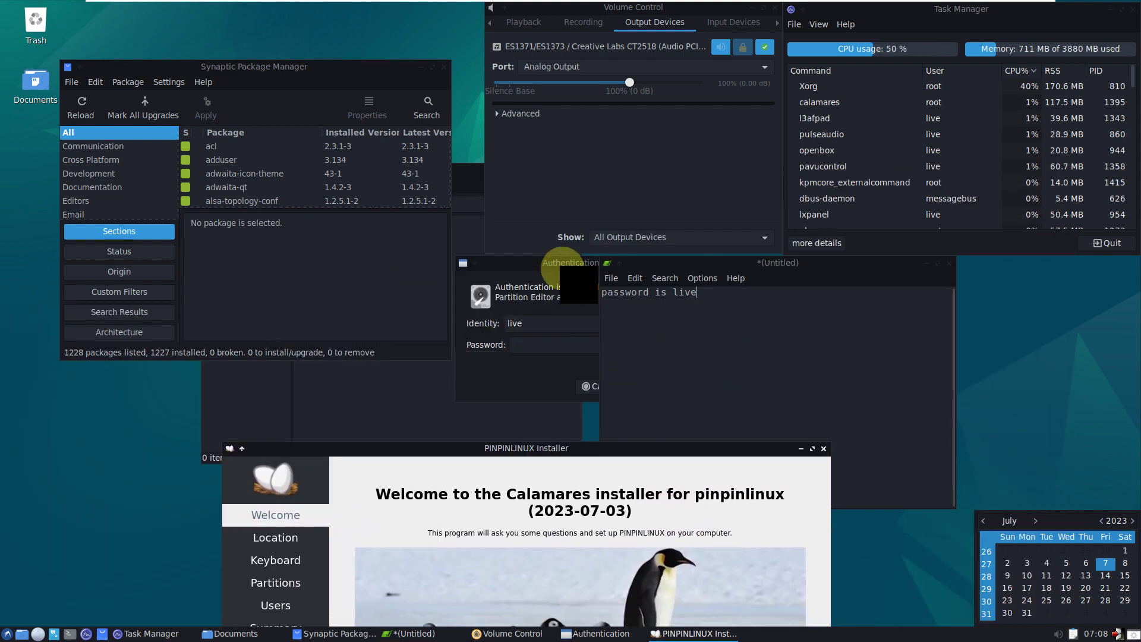
pyautogui.click(594, 344)
pyautogui.rightClick(593, 340)
pyautogui.click(608, 381)
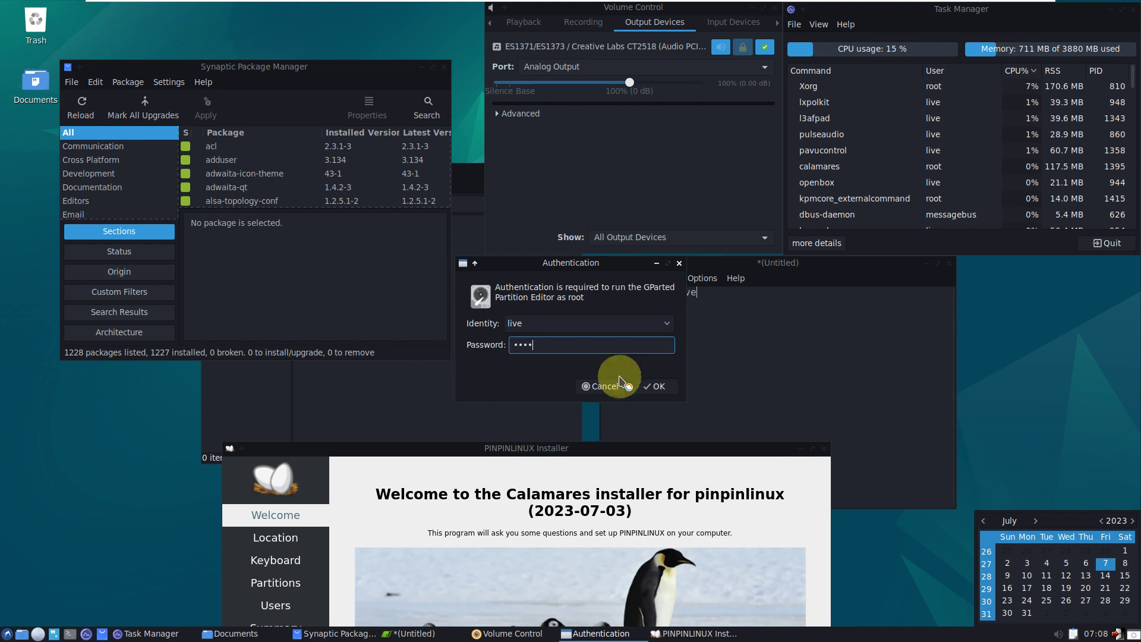
pyautogui.click(638, 386)
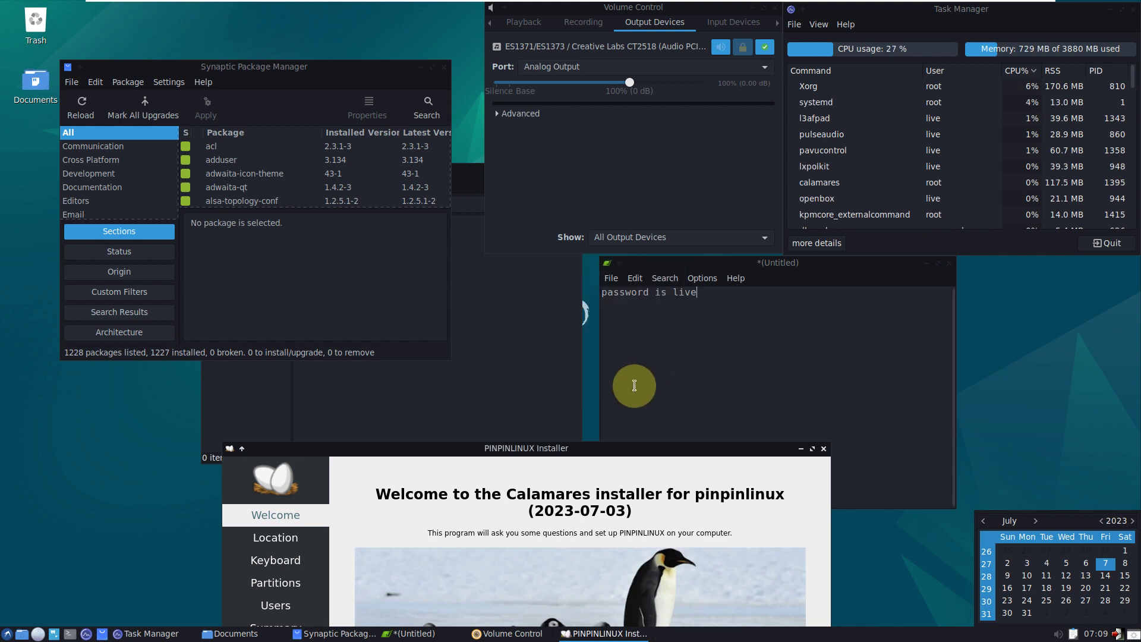
# Move the installer up-left and browse the start menu's System Tools and Preferences lists.
pyautogui.moveTo(523, 446); pyautogui.dragTo(447, 329)
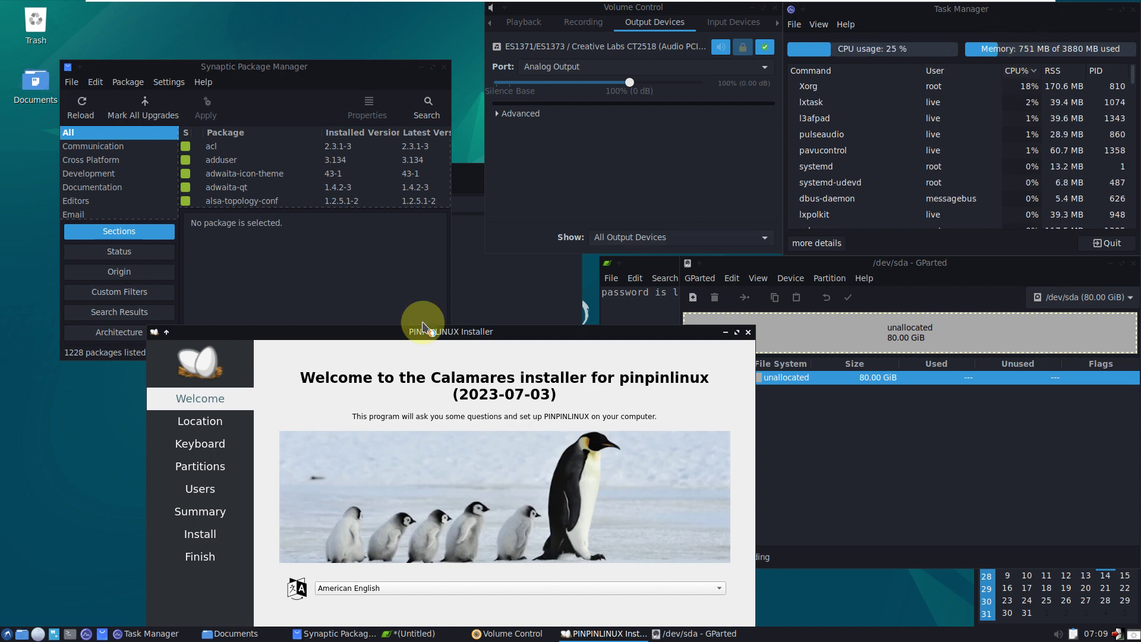
pyautogui.click(7, 633)
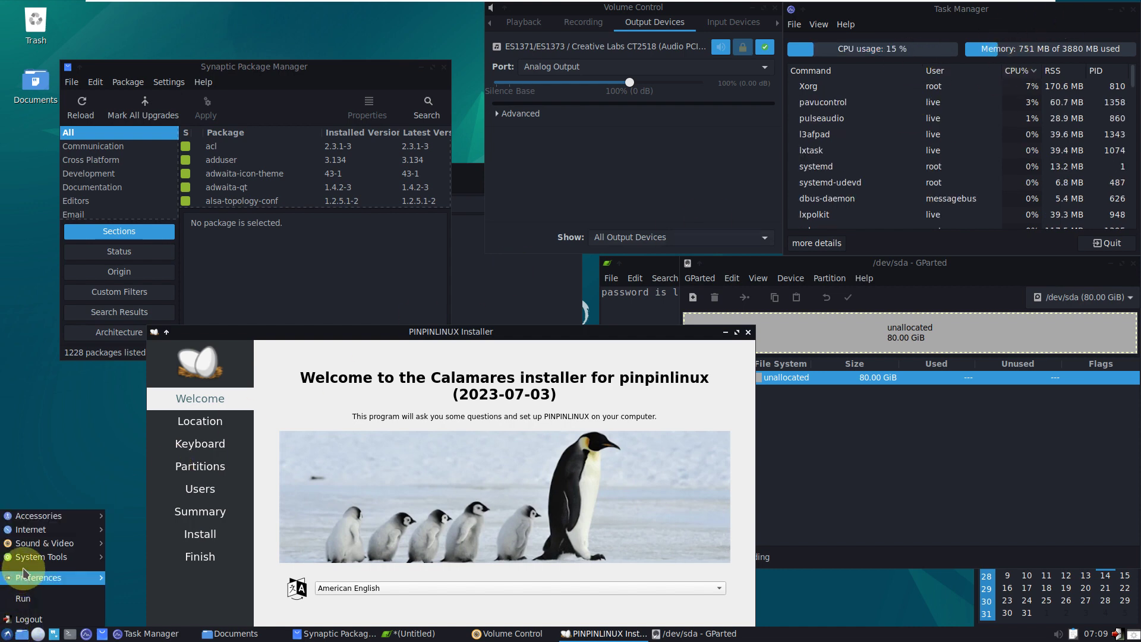
pyautogui.moveTo(26, 562)
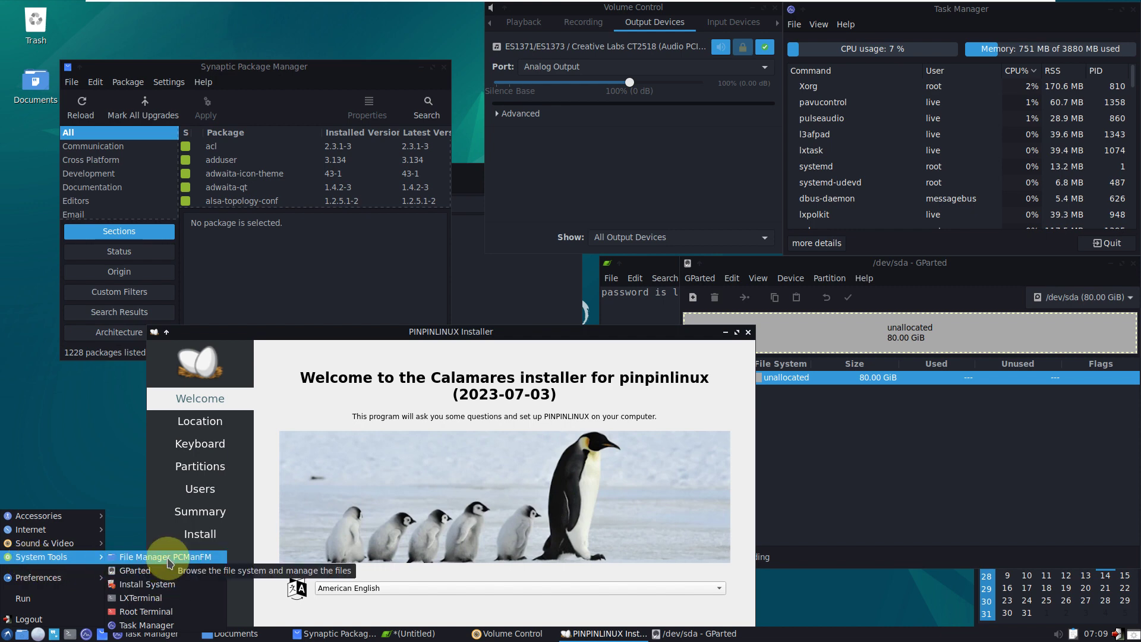
pyautogui.moveTo(59, 577)
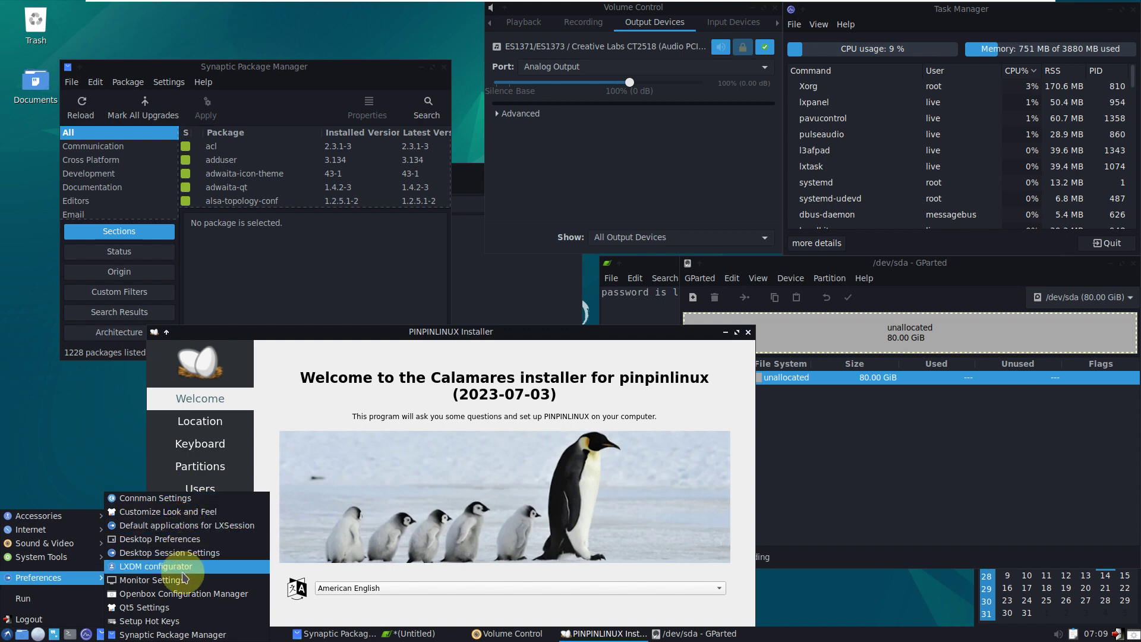
pyautogui.click(85, 587)
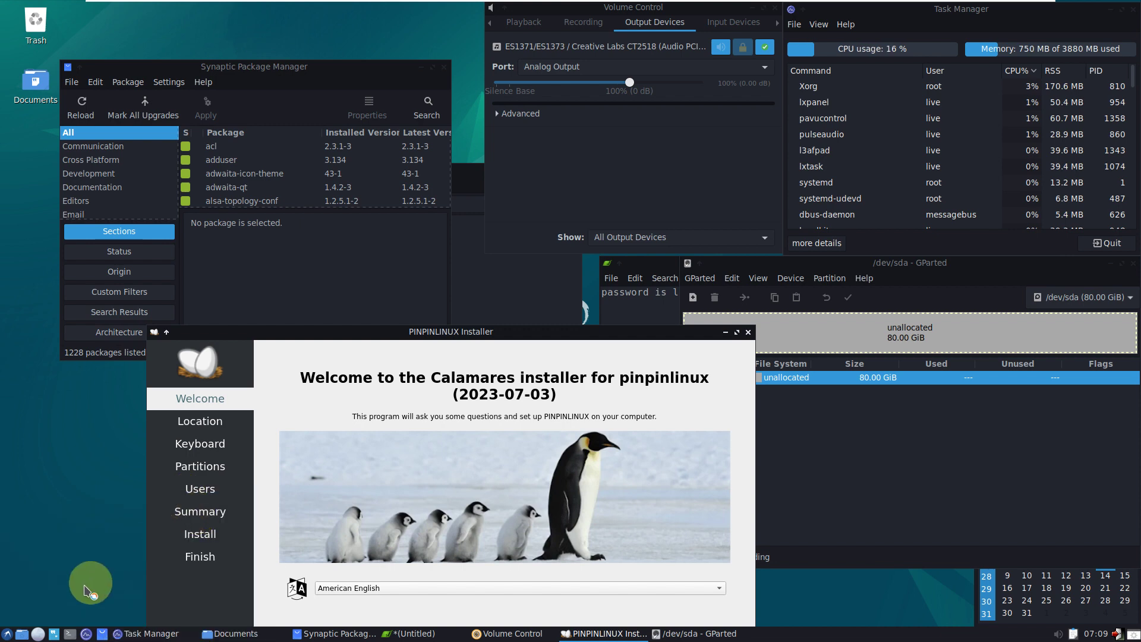
# Look through the Color, Icon, Cursor, Border, Font and Other tabs of Customize Look and Feel.
pyautogui.click(8, 634)
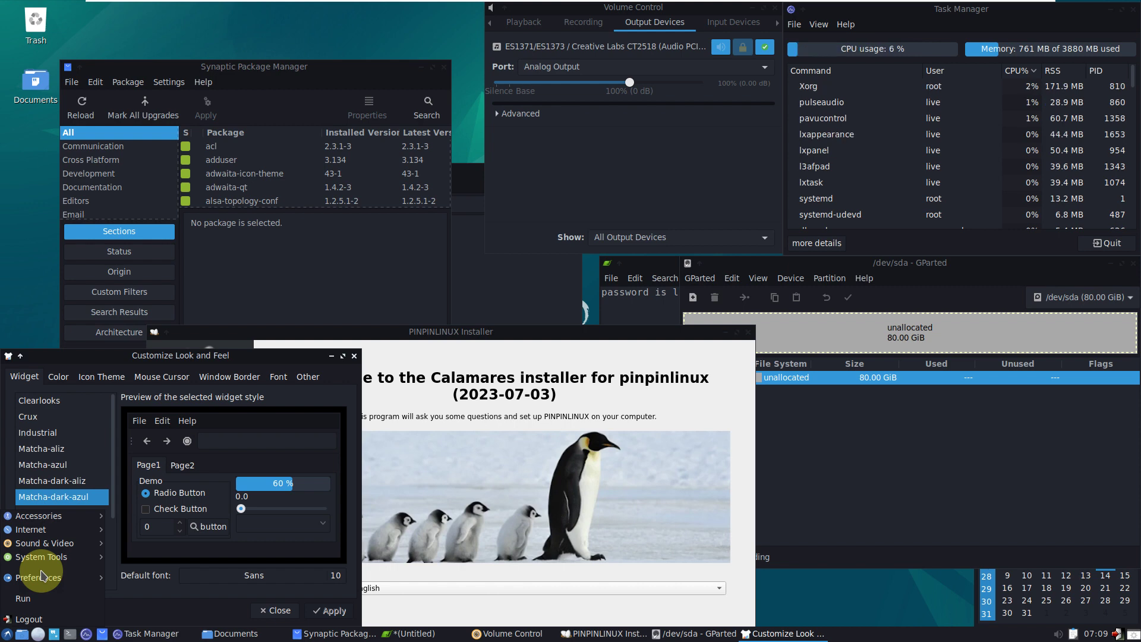
pyautogui.moveTo(50, 578)
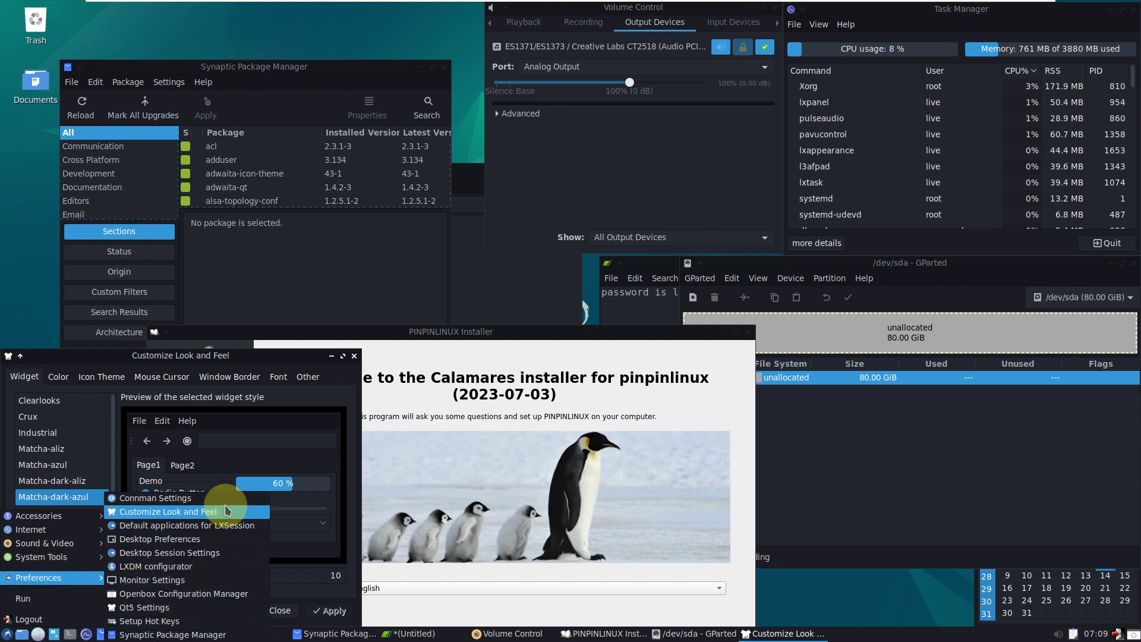
pyautogui.press('Escape')
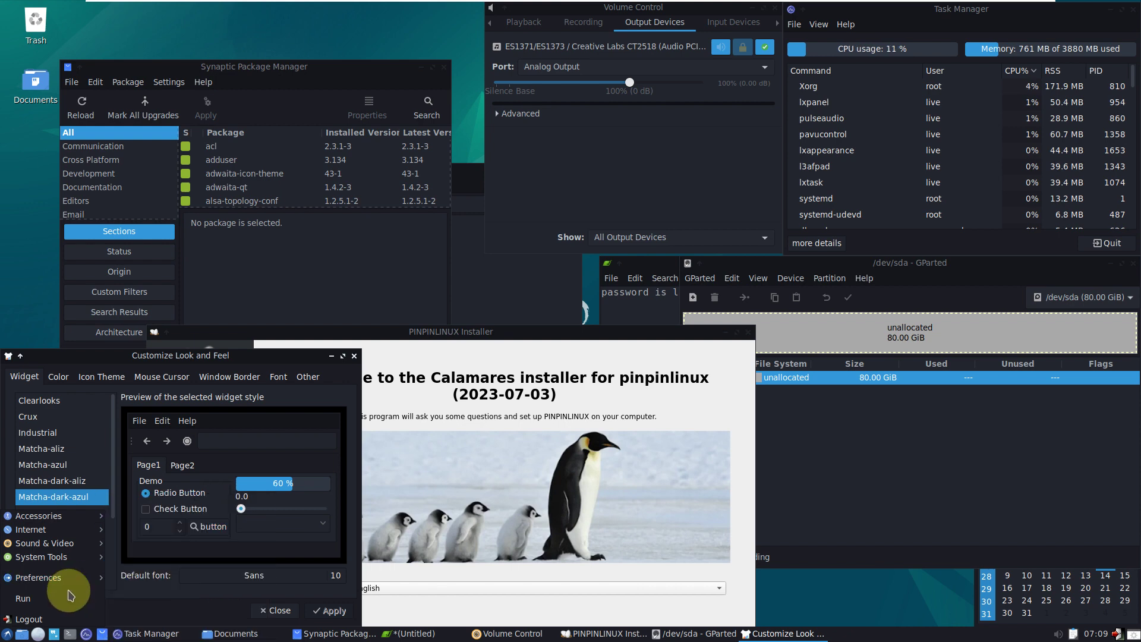
pyautogui.click(51, 381)
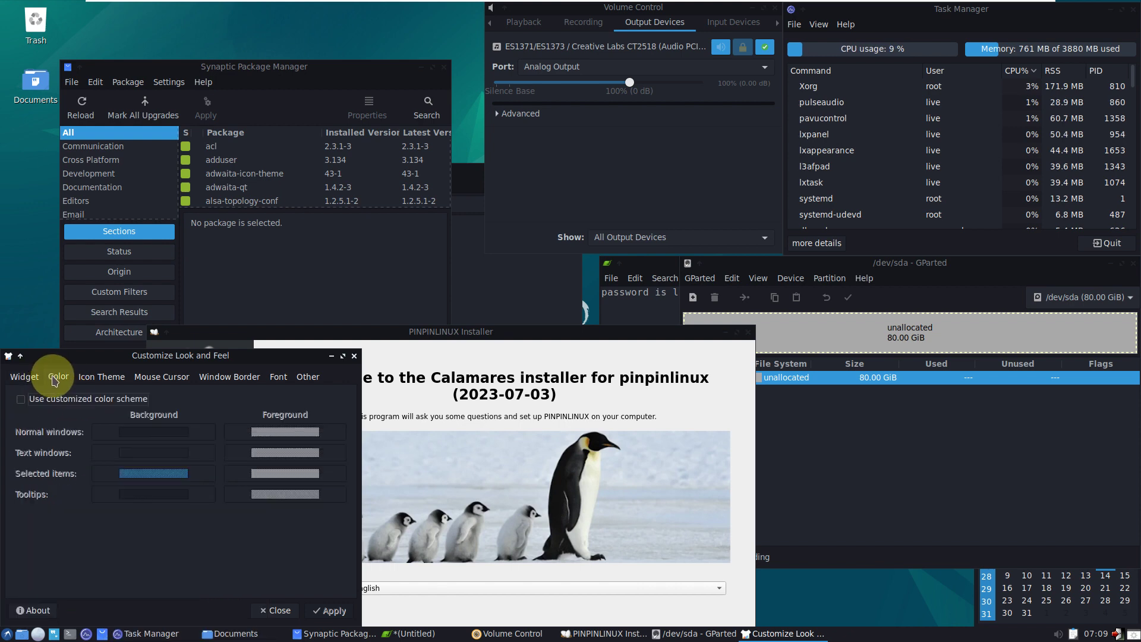
pyautogui.click(98, 378)
pyautogui.click(176, 381)
pyautogui.click(231, 377)
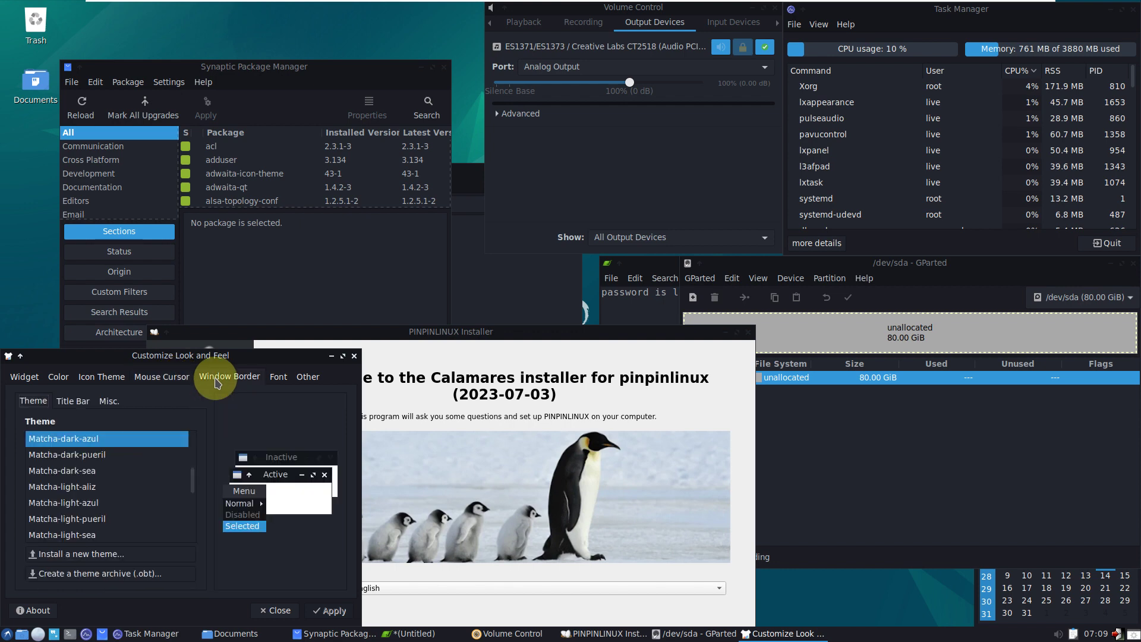
pyautogui.click(279, 377)
pyautogui.click(307, 377)
# Select the Industrial widget theme, apply it, and close the settings.
pyautogui.click(24, 377)
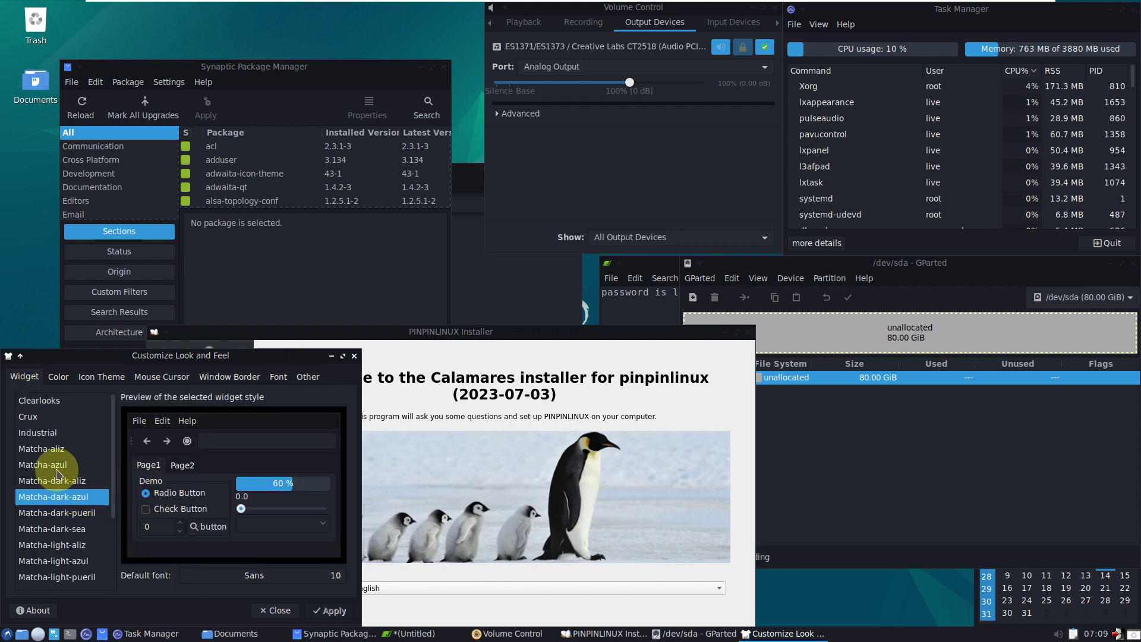
pyautogui.click(34, 434)
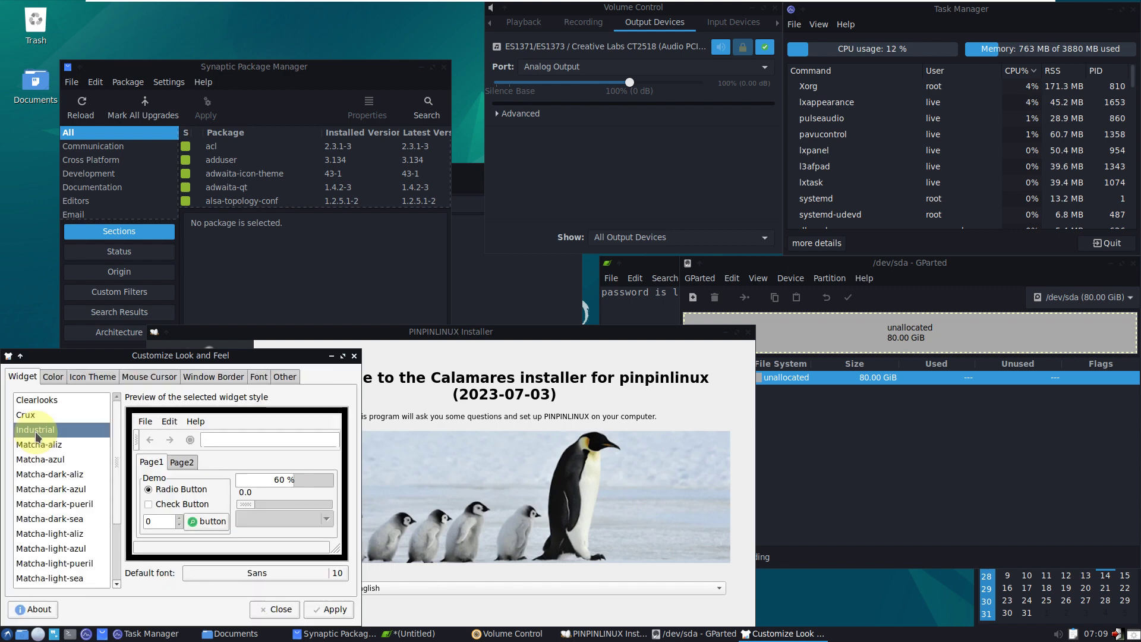
pyautogui.click(315, 609)
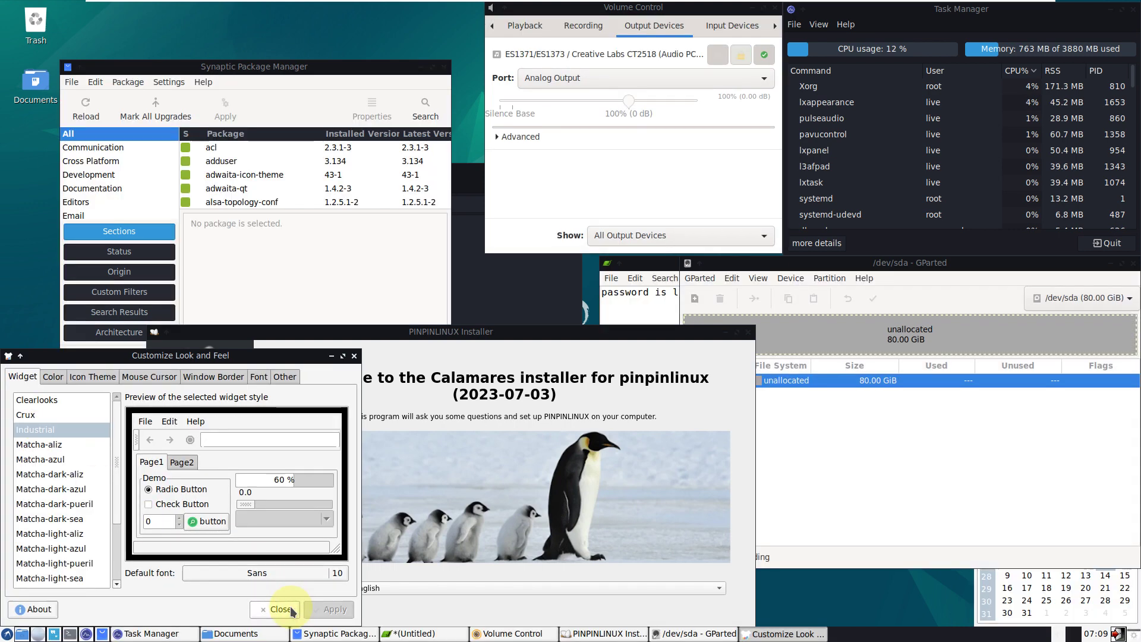
pyautogui.click(279, 609)
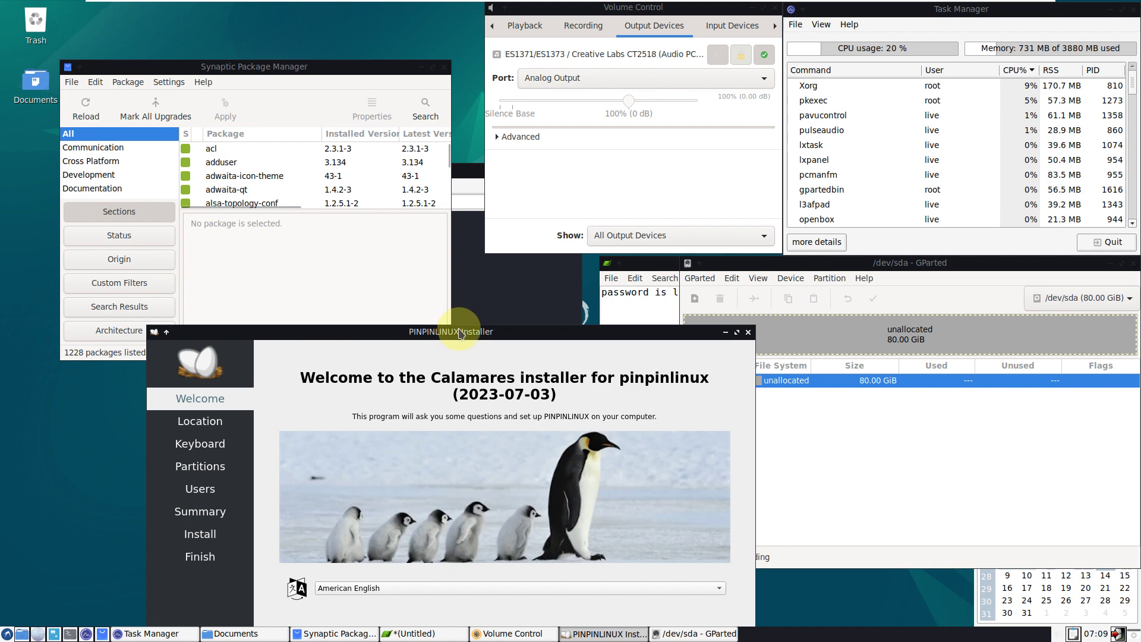
# View the Calamares 3.2.61 About information and dismiss it.
pyautogui.moveTo(435, 332); pyautogui.dragTo(334, 164)
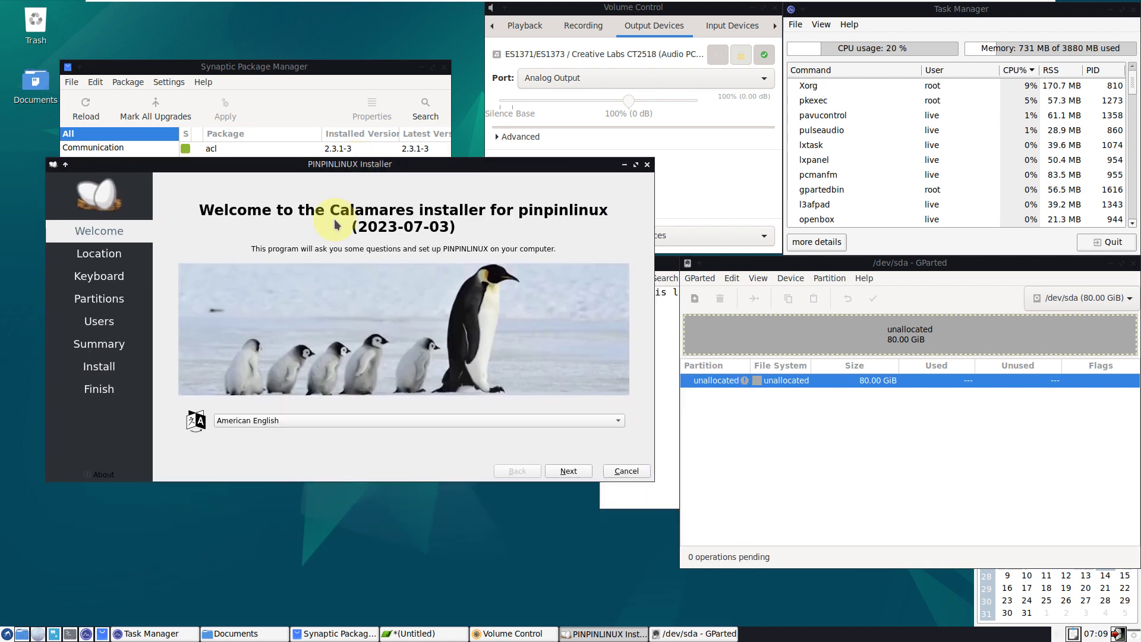
pyautogui.click(102, 473)
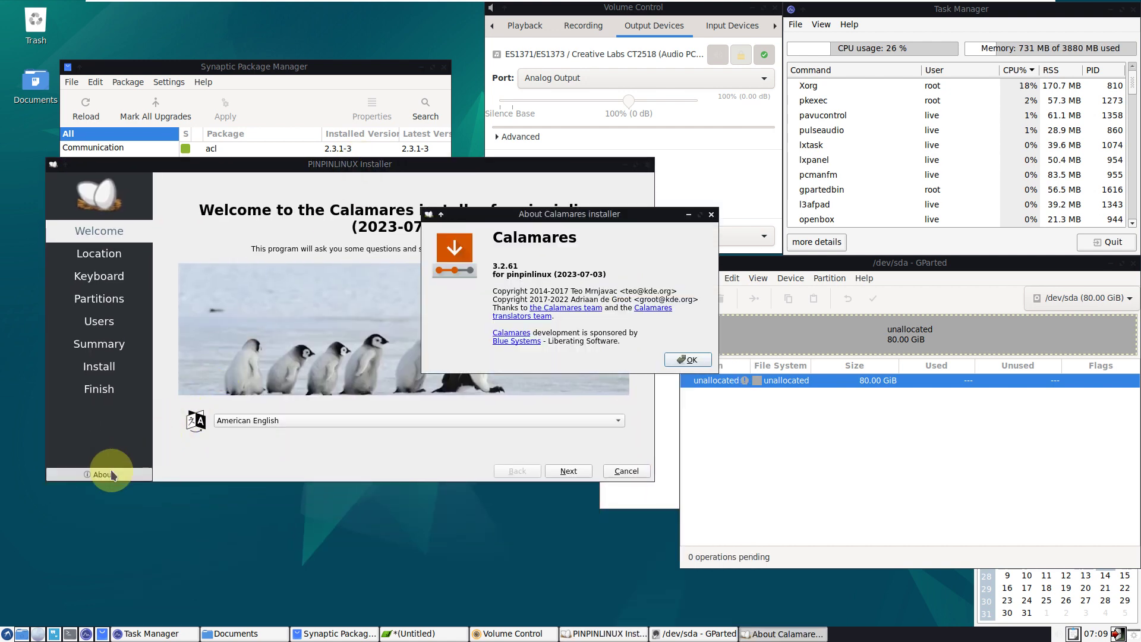
pyautogui.click(687, 360)
# Check GParted 1.3.1's About details, then close GParted.
pyautogui.click(790, 264)
pyautogui.click(864, 279)
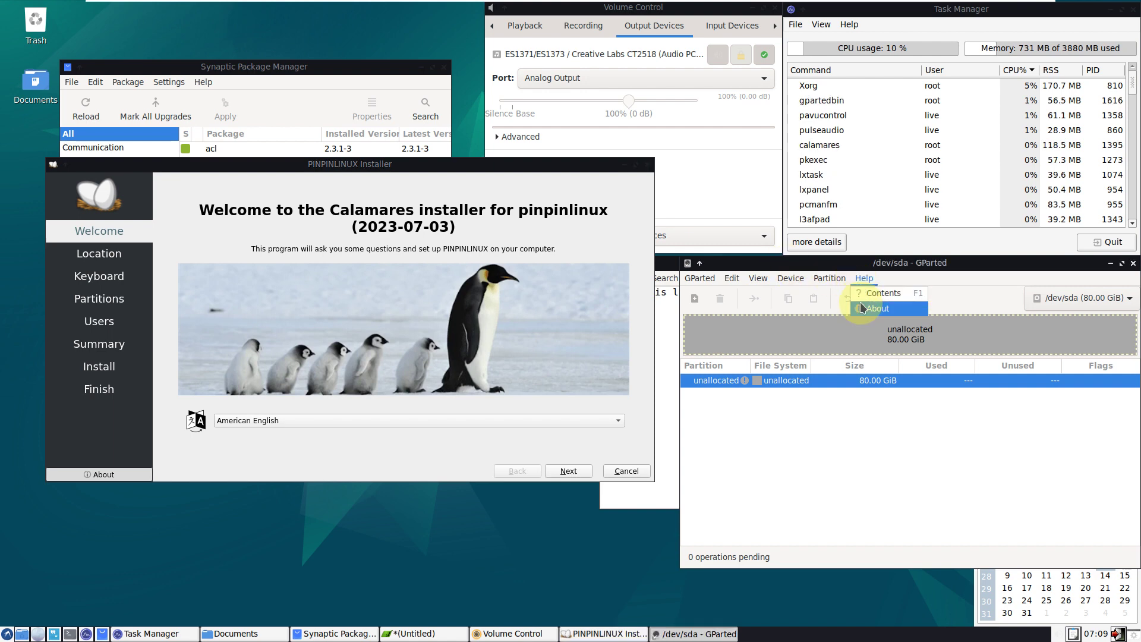
pyautogui.click(862, 308)
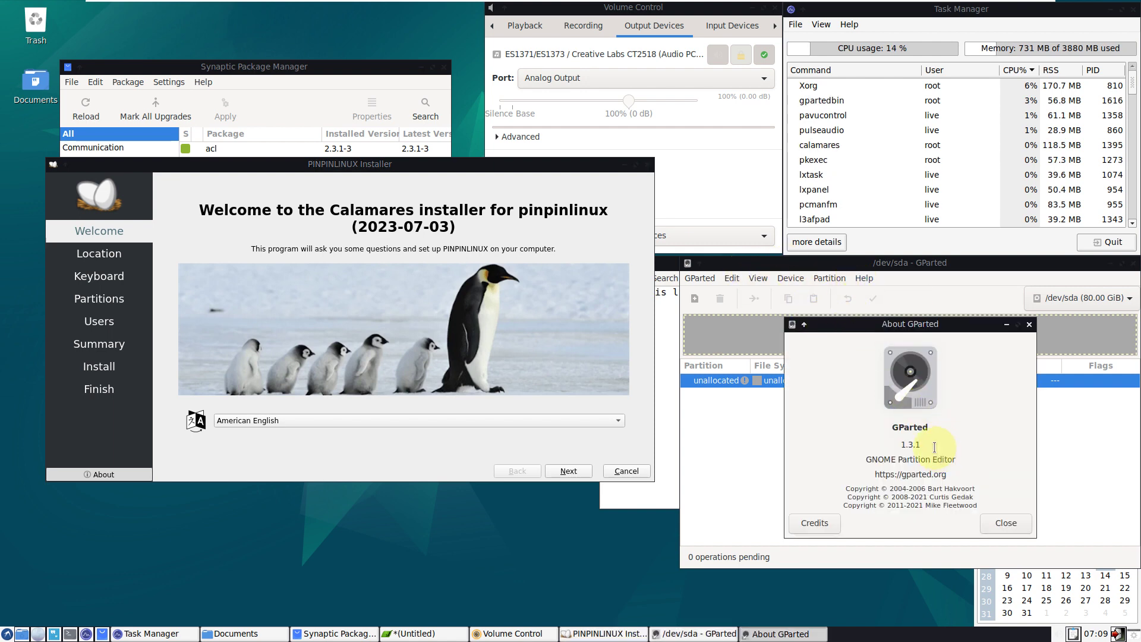
pyautogui.click(1005, 524)
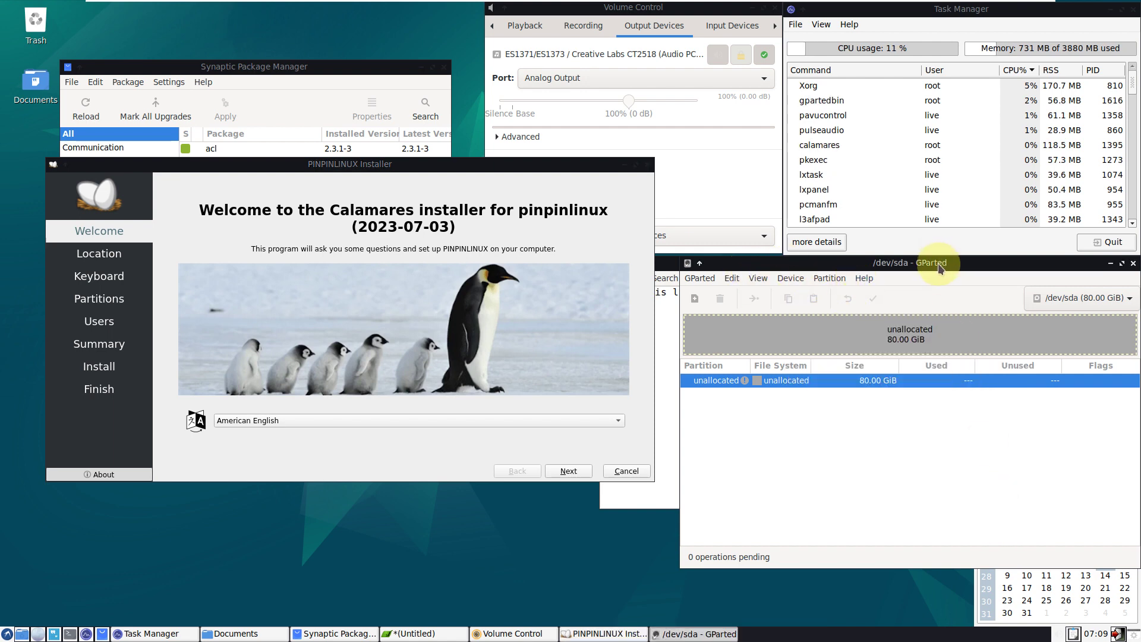
pyautogui.moveTo(939, 268); pyautogui.dragTo(648, 271)
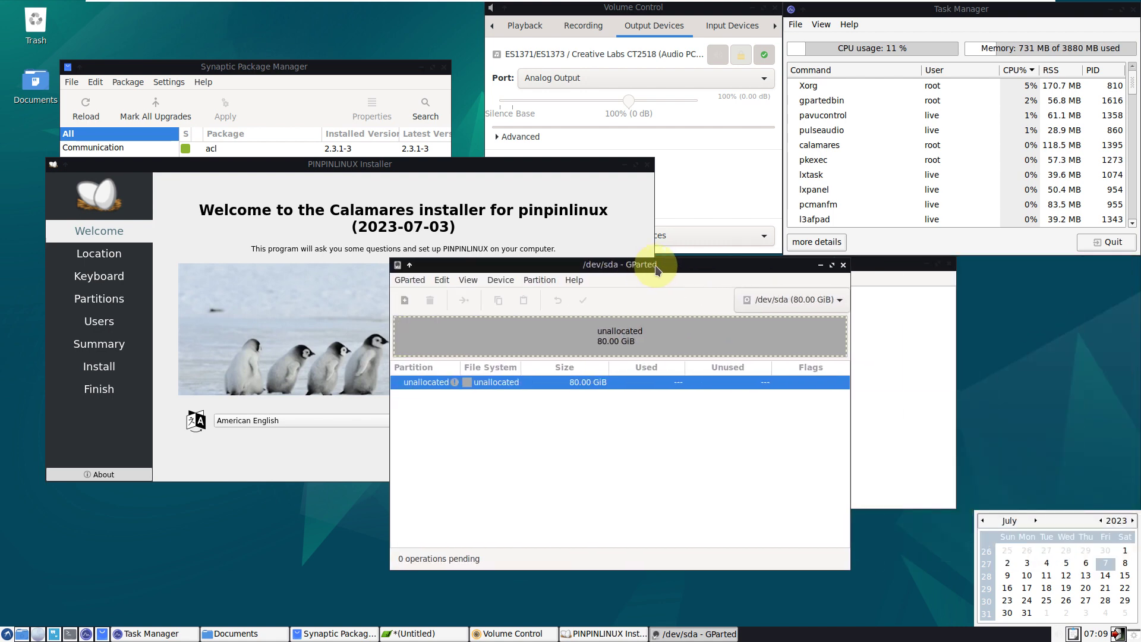
pyautogui.click(844, 265)
# Open and close a second blank L3afpad window, selecting the 'password is live' line meanwhile.
pyautogui.click(735, 264)
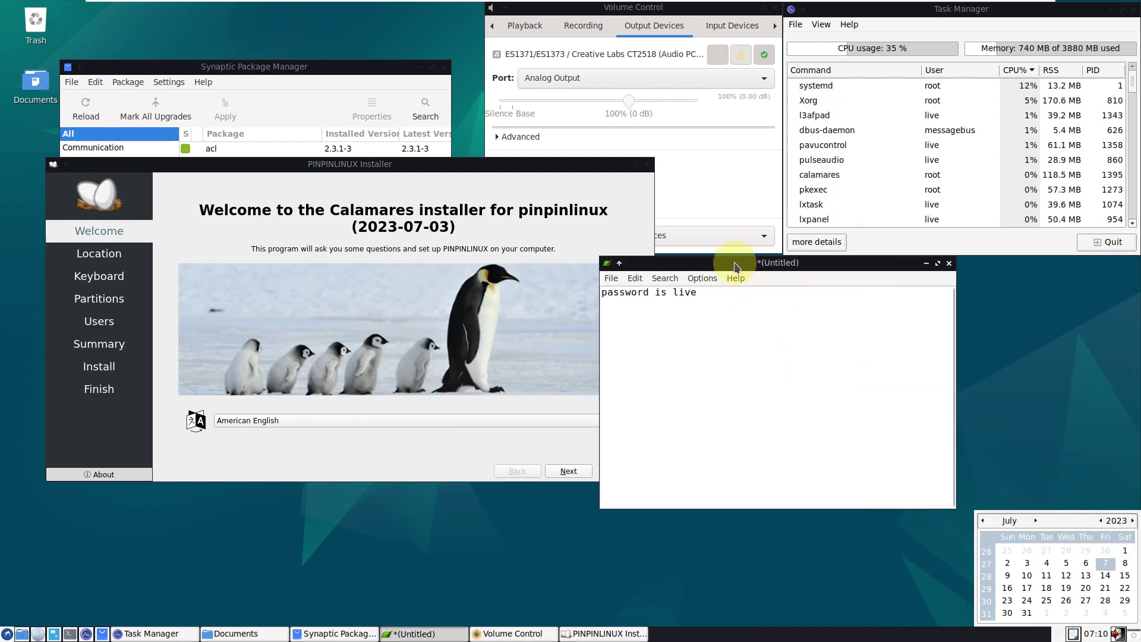
pyautogui.click(611, 278)
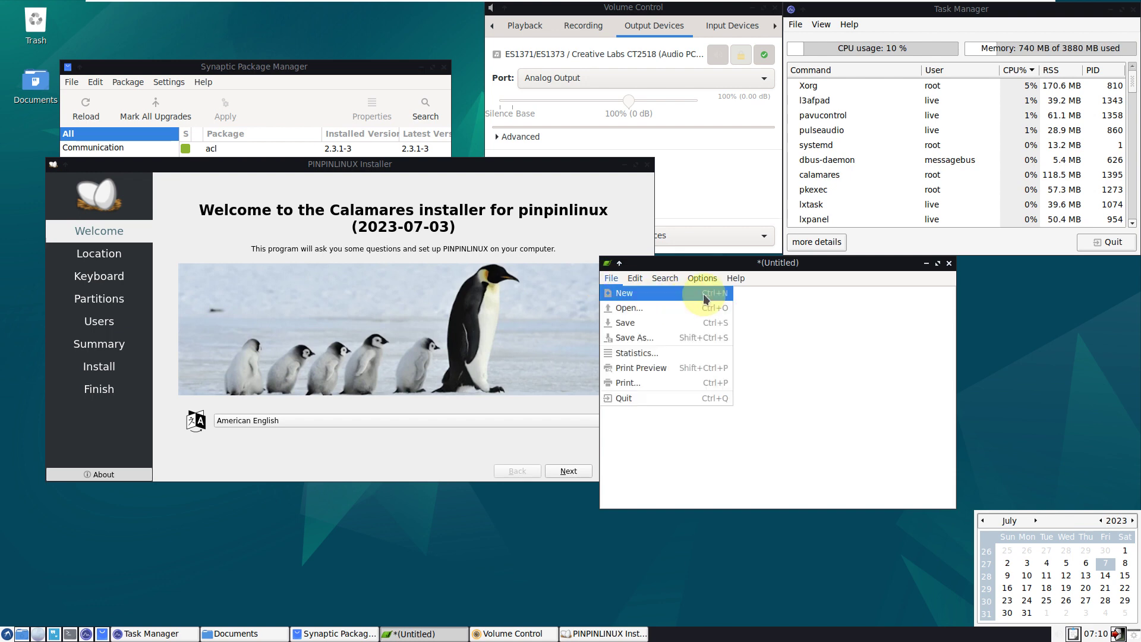
pyautogui.click(704, 294)
pyautogui.moveTo(698, 292); pyautogui.dragTo(601, 292)
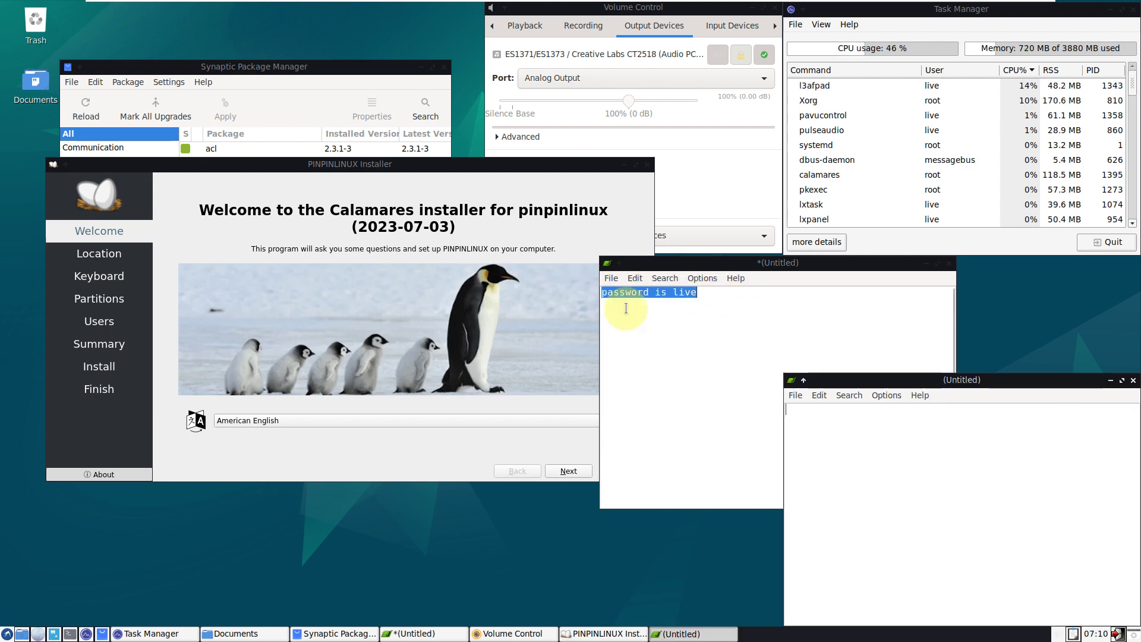
pyautogui.click(1133, 381)
pyautogui.click(758, 341)
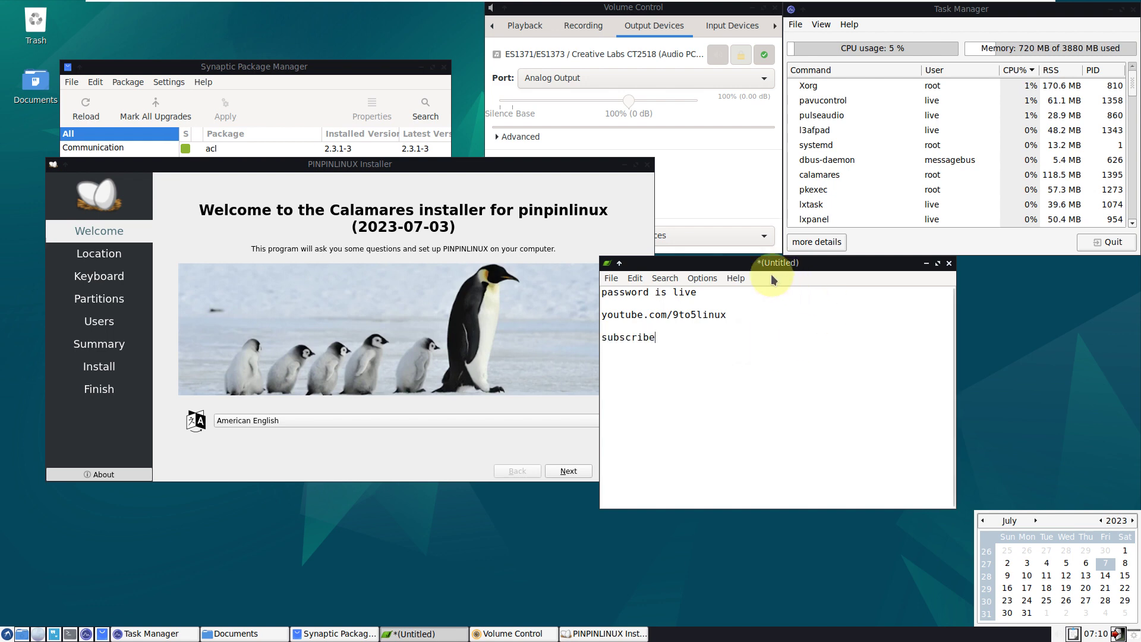
# View L3afpad's About box, then close the note without saving.
pyautogui.click(735, 277)
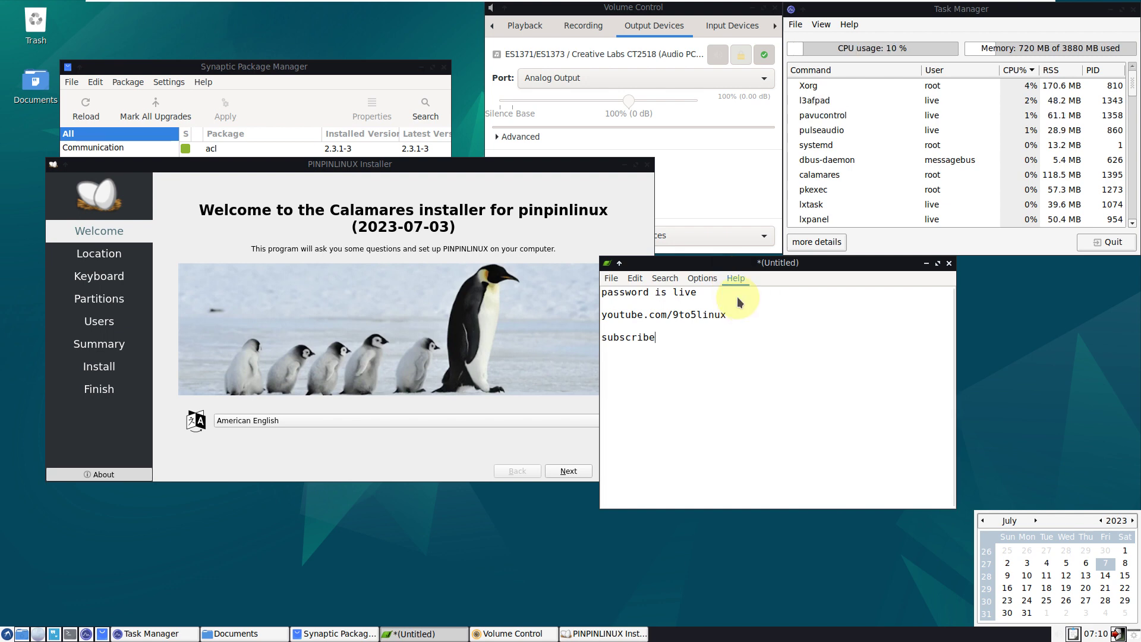
pyautogui.click(737, 298)
pyautogui.click(868, 505)
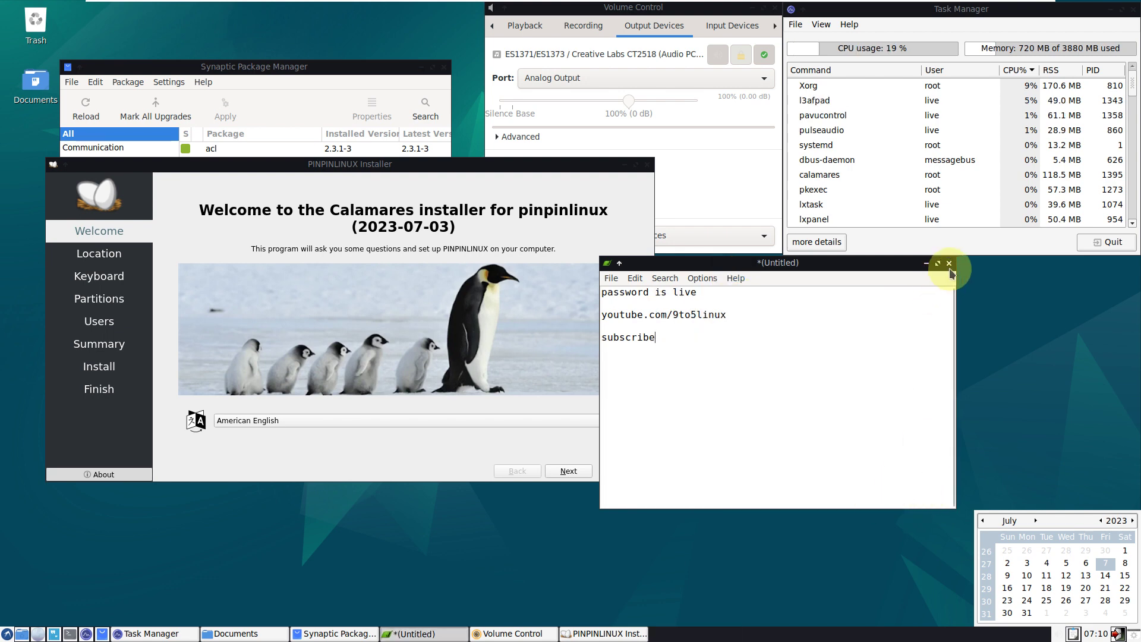
pyautogui.click(950, 265)
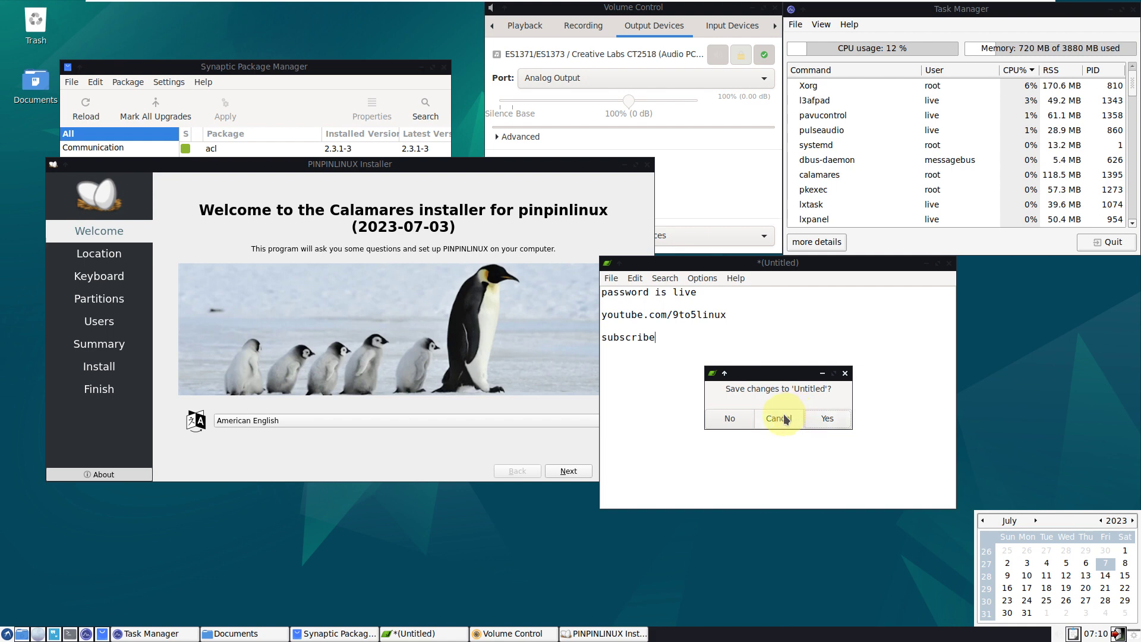
pyautogui.click(743, 418)
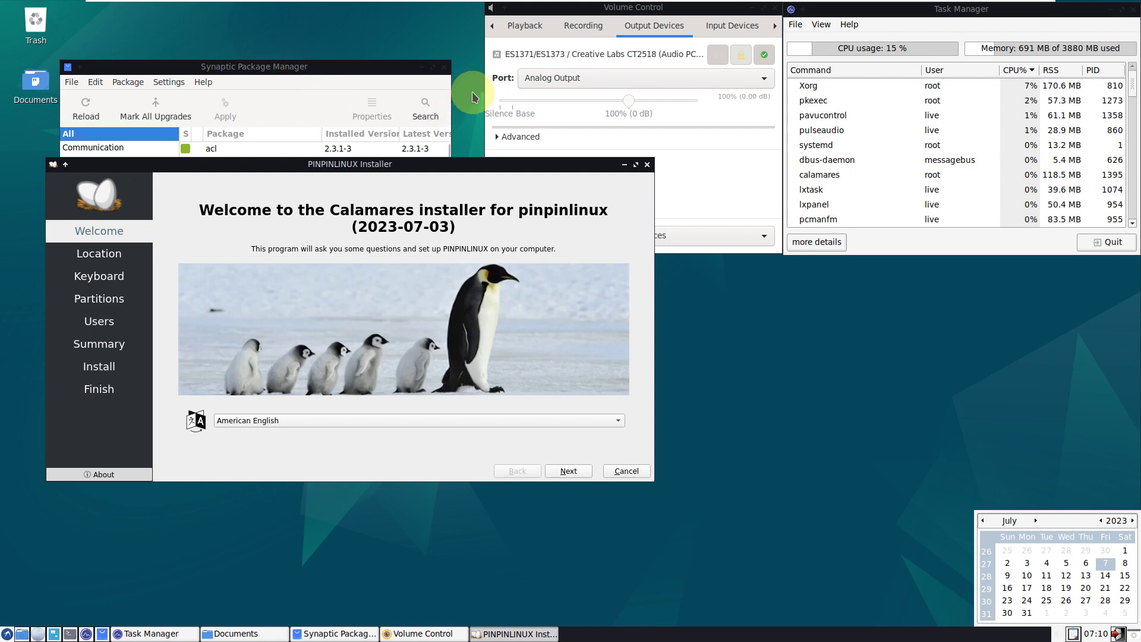
# Look through Volume Control's Playback, Recording, Output, Input and Configuration tabs.
pyautogui.click(513, 14)
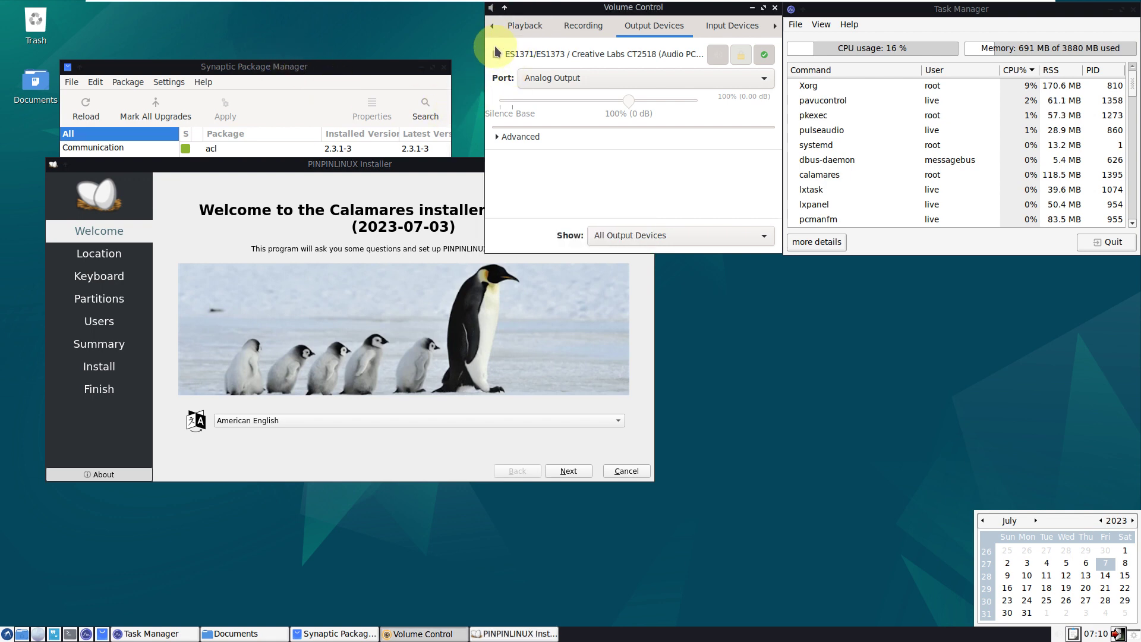
pyautogui.click(493, 26)
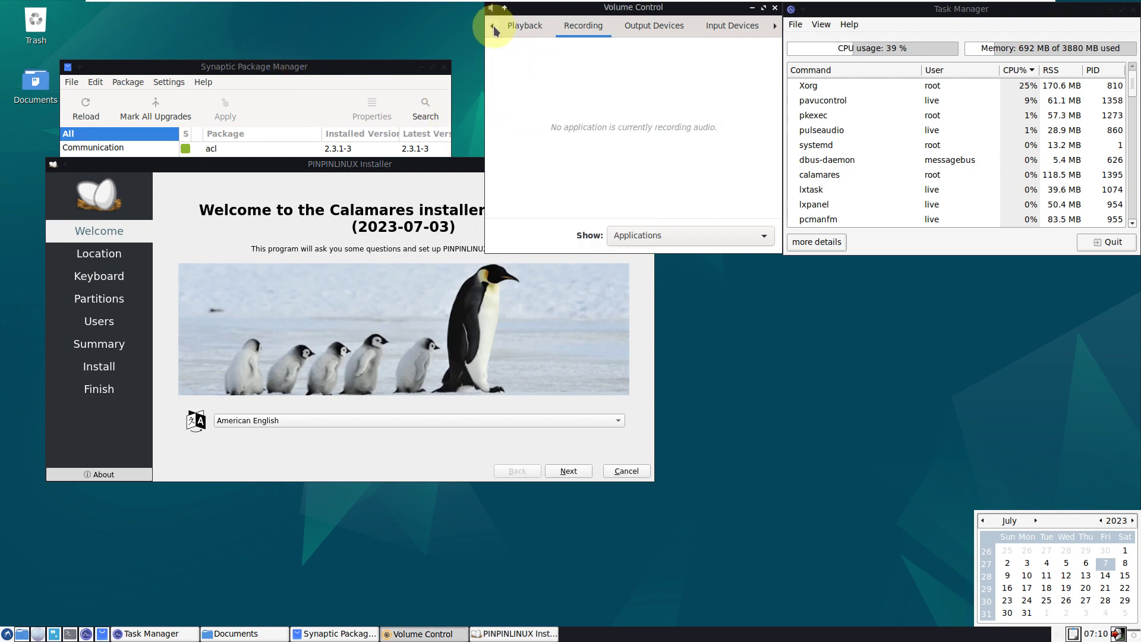
pyautogui.click(493, 26)
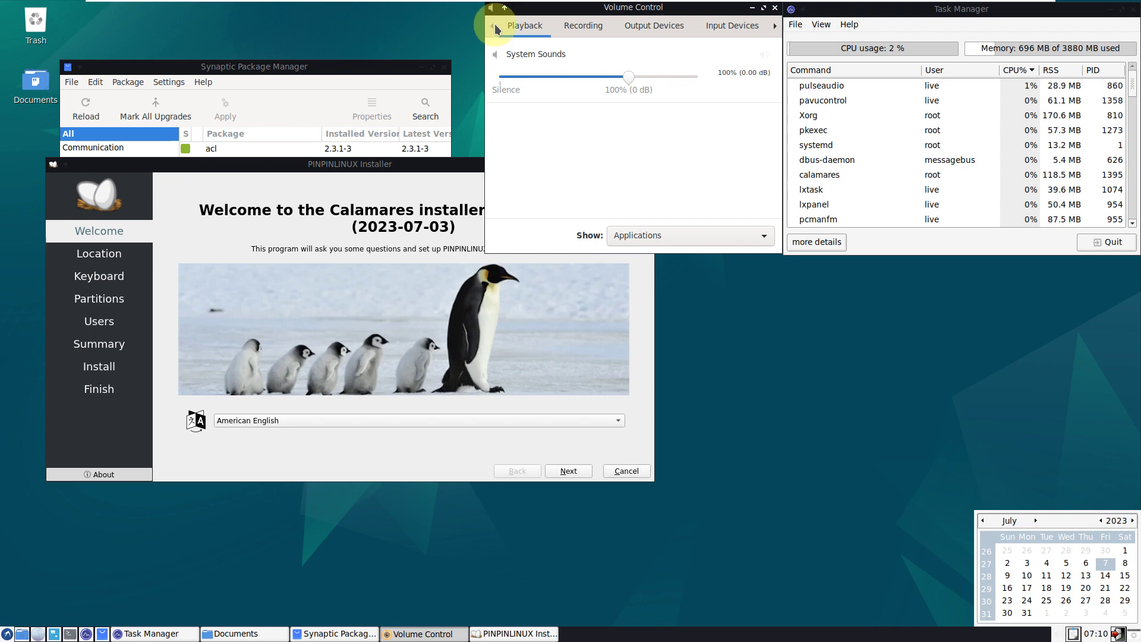
pyautogui.click(583, 26)
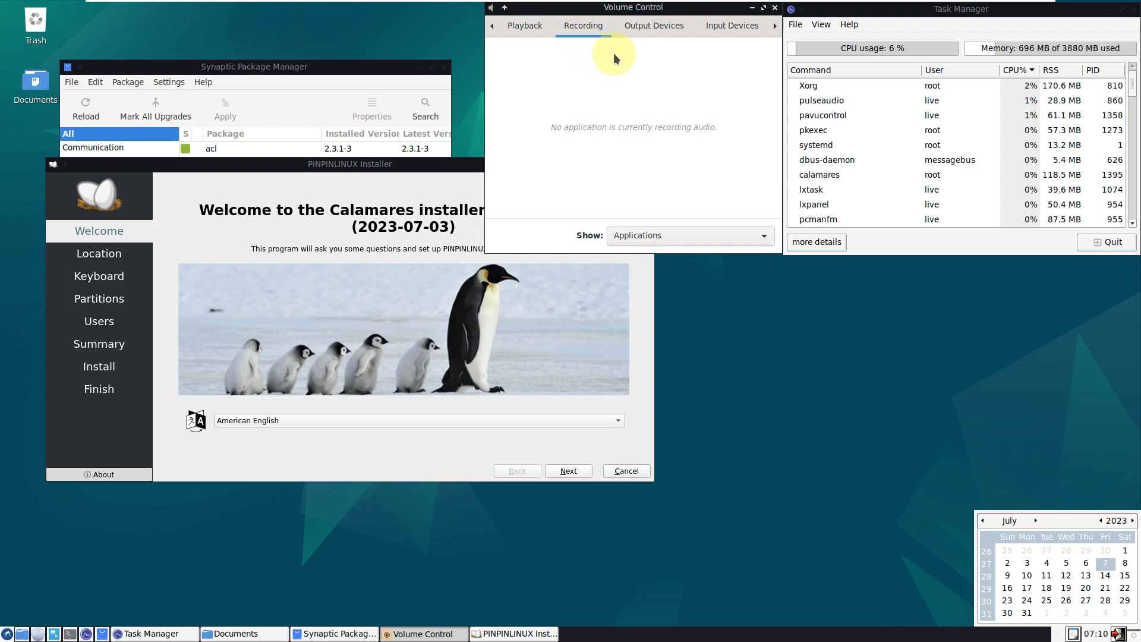
pyautogui.click(638, 29)
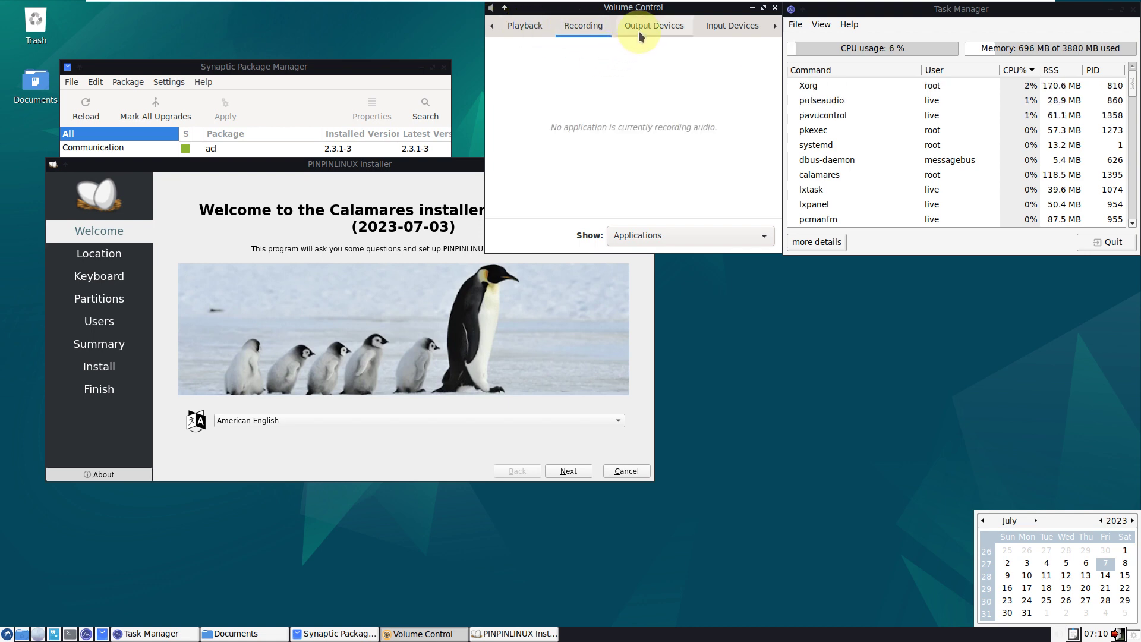
pyautogui.click(713, 33)
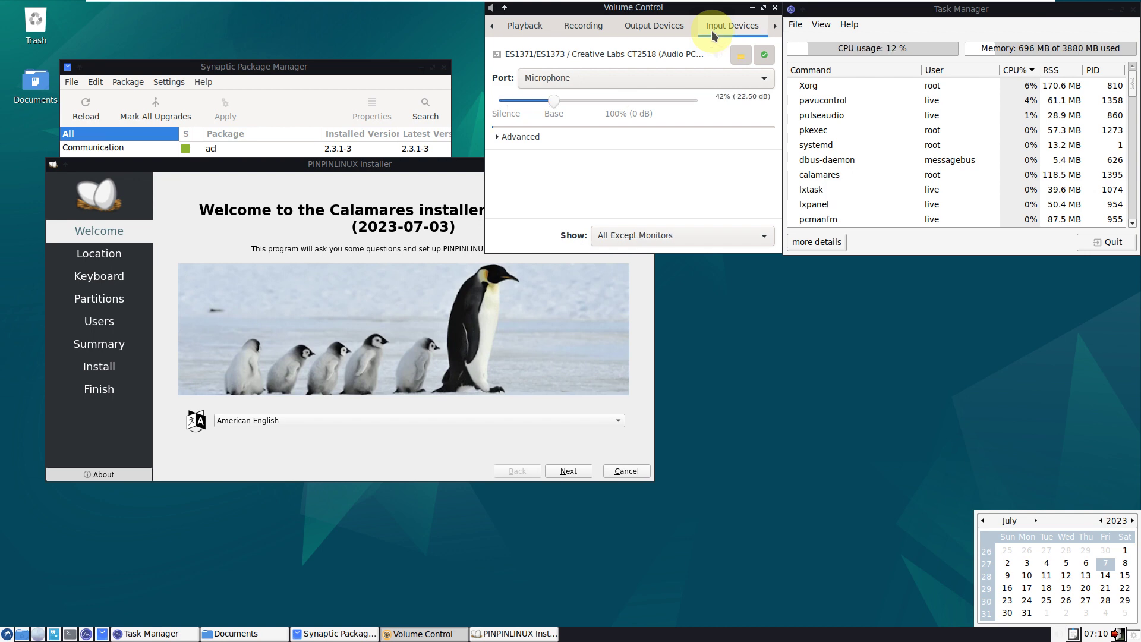
pyautogui.click(774, 27)
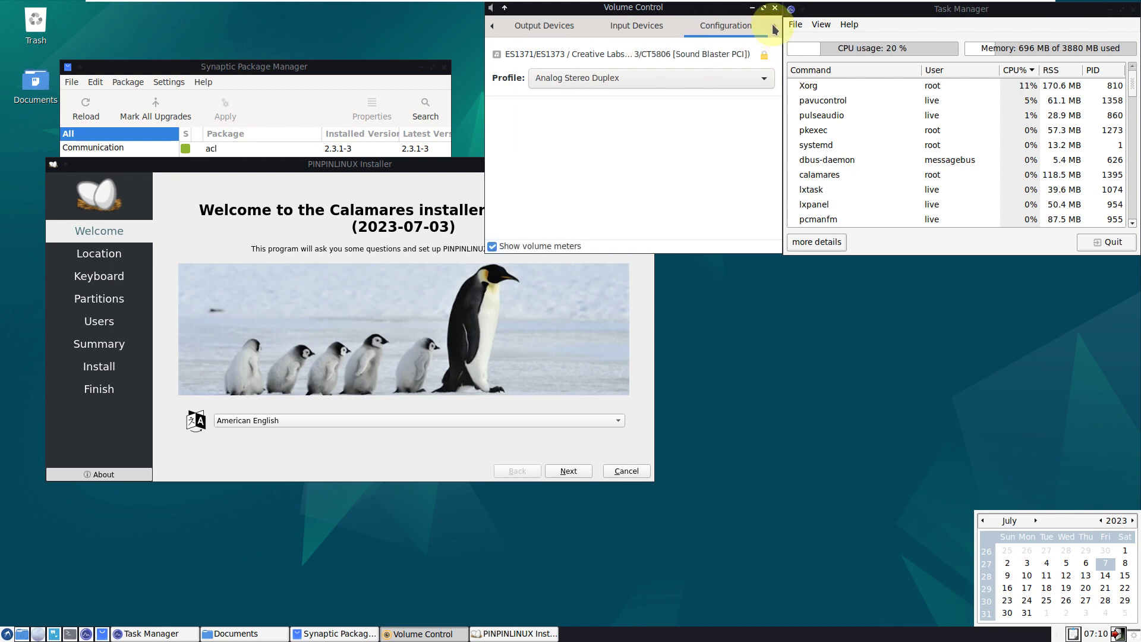
# Return through the tabs, check the stream type list unchanged, and close Volume Control.
pyautogui.click(637, 25)
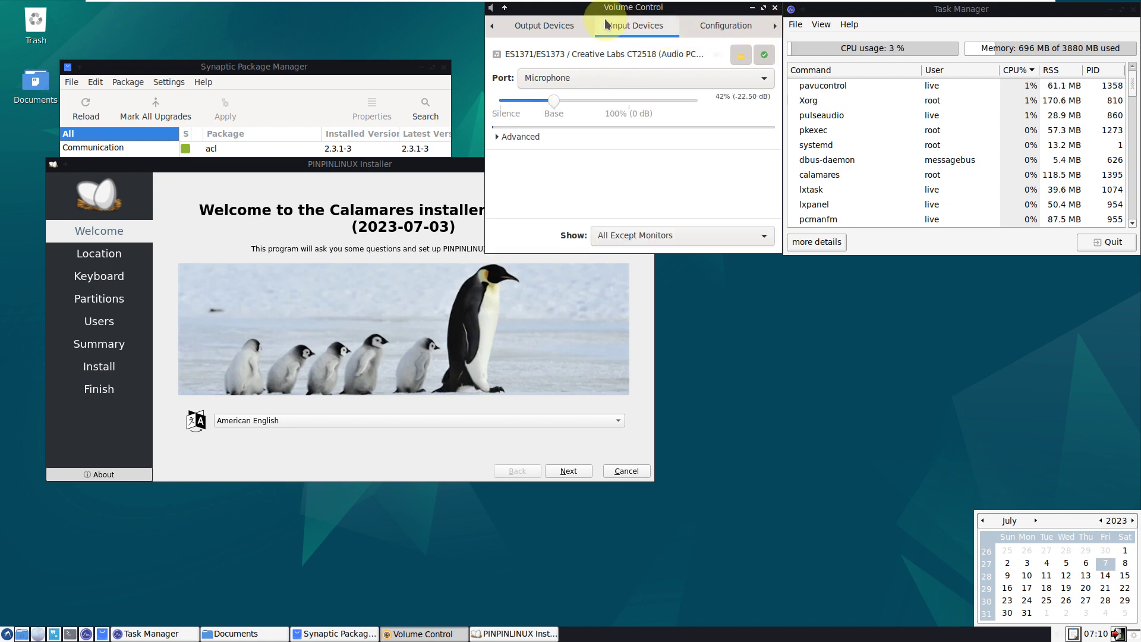
pyautogui.click(544, 26)
pyautogui.click(492, 27)
pyautogui.click(492, 28)
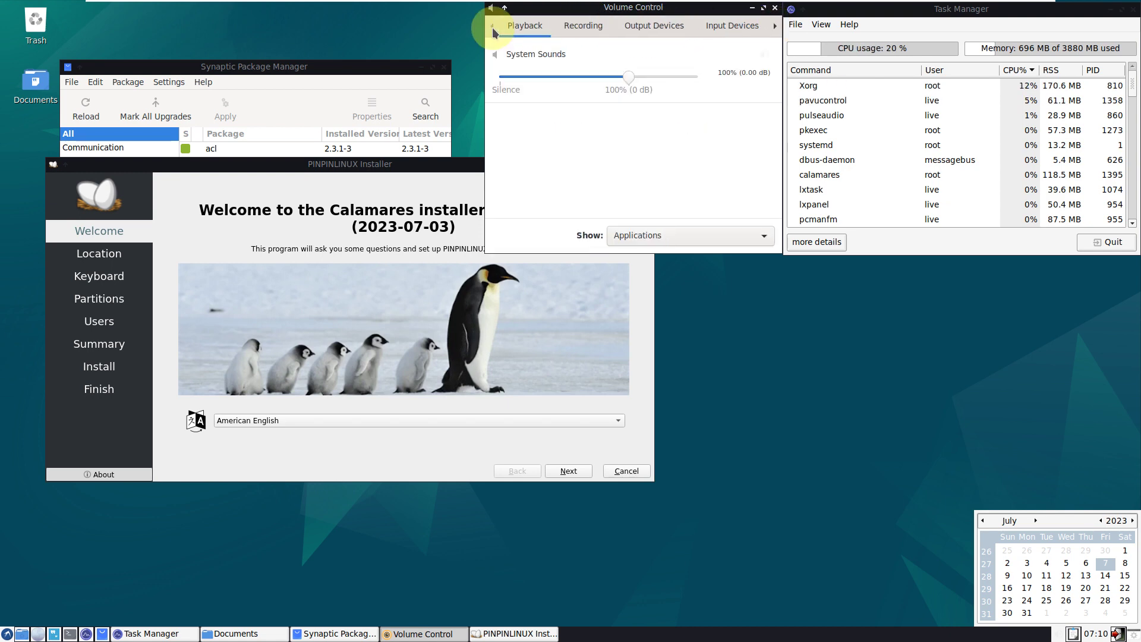
pyautogui.click(659, 237)
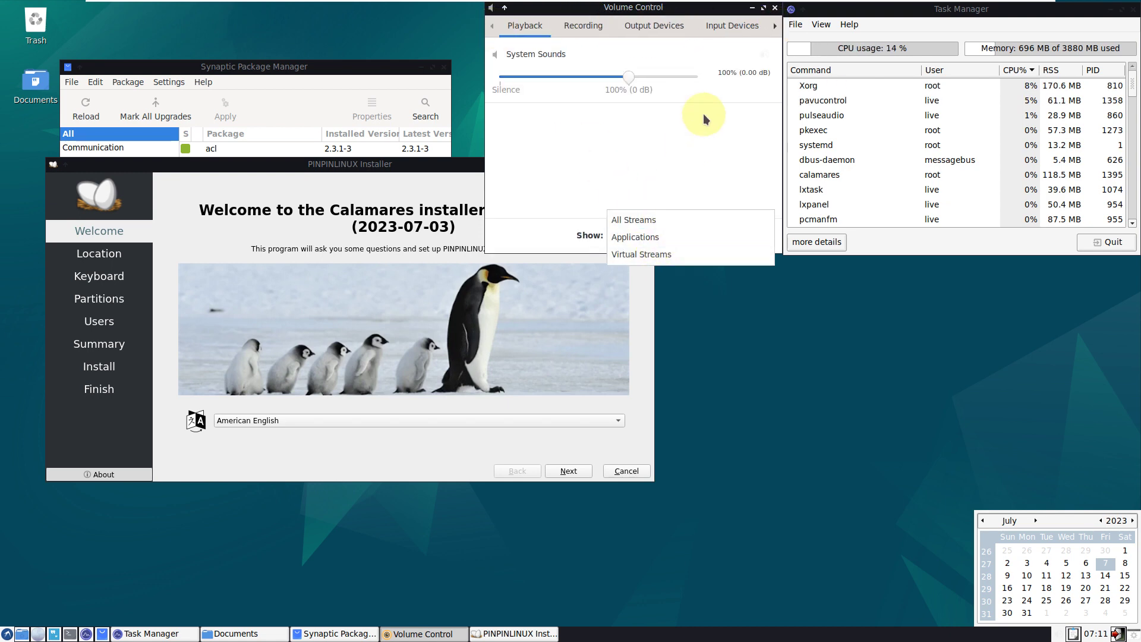
pyautogui.click(760, 63)
pyautogui.click(775, 7)
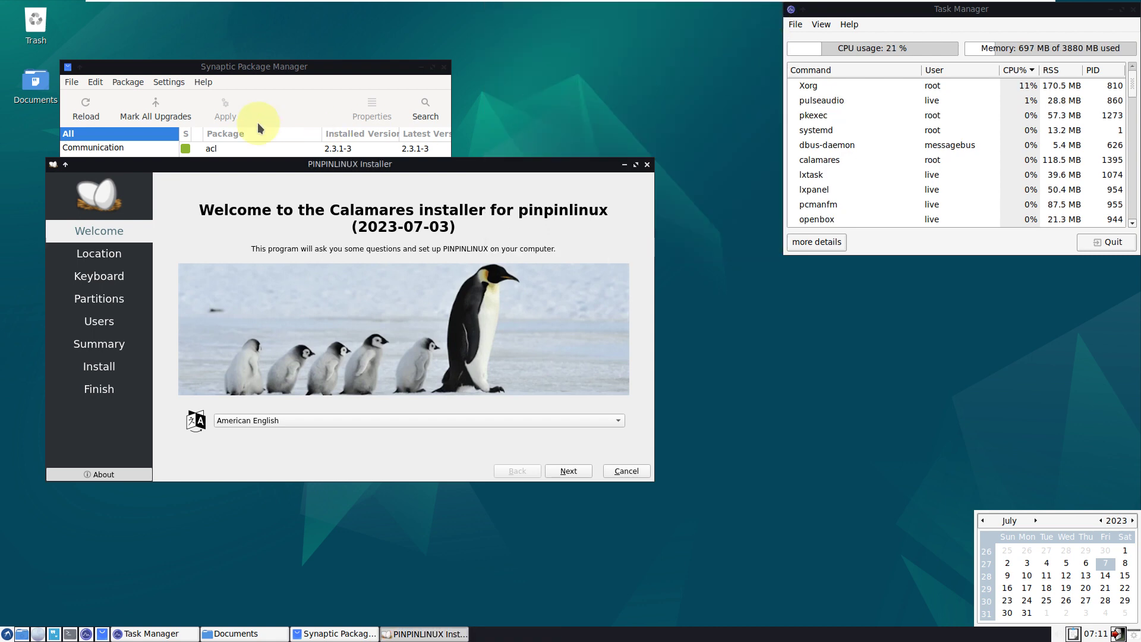
# Bring Synaptic forward, toggle Show Desktop on and off, and close the calendar popup.
pyautogui.moveTo(227, 70); pyautogui.dragTo(391, 93)
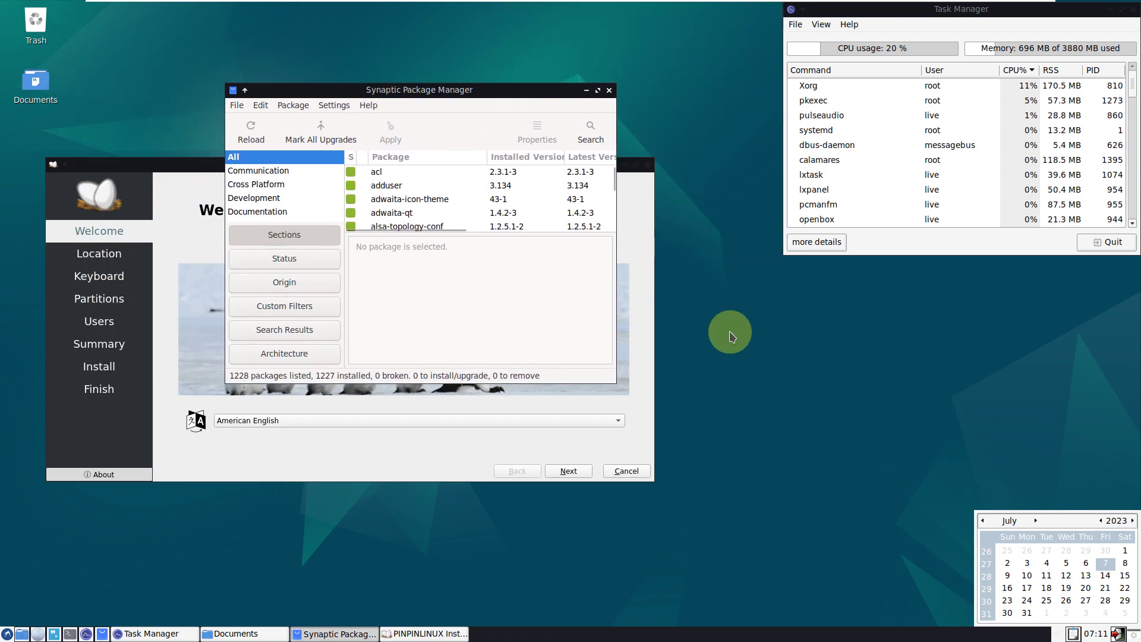
pyautogui.click(1134, 635)
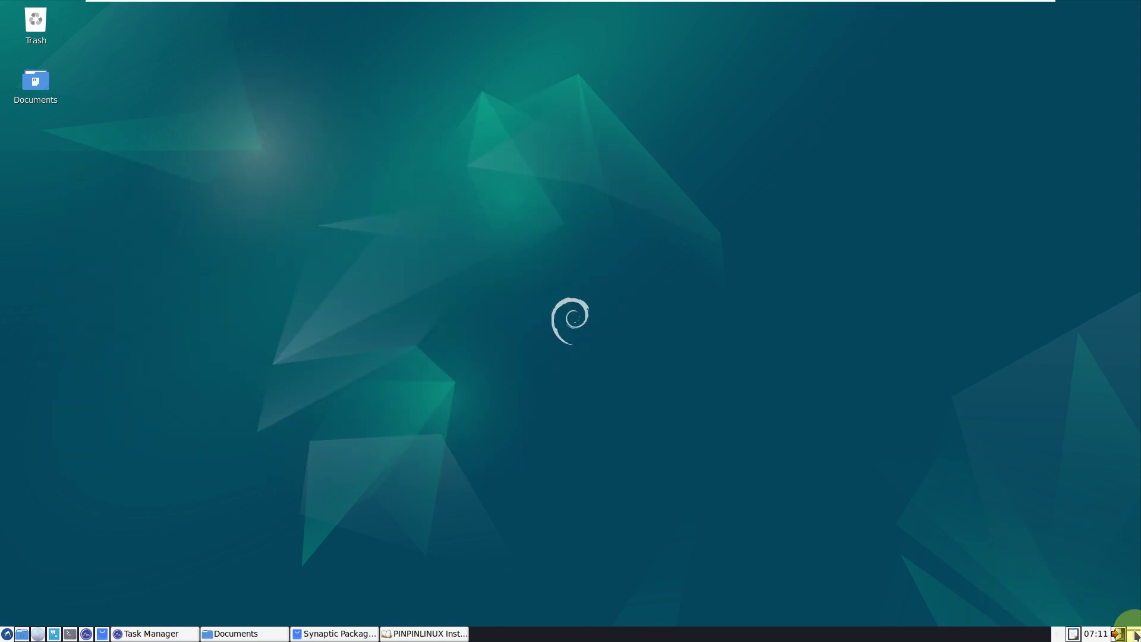
pyautogui.click(1134, 634)
pyautogui.click(1079, 635)
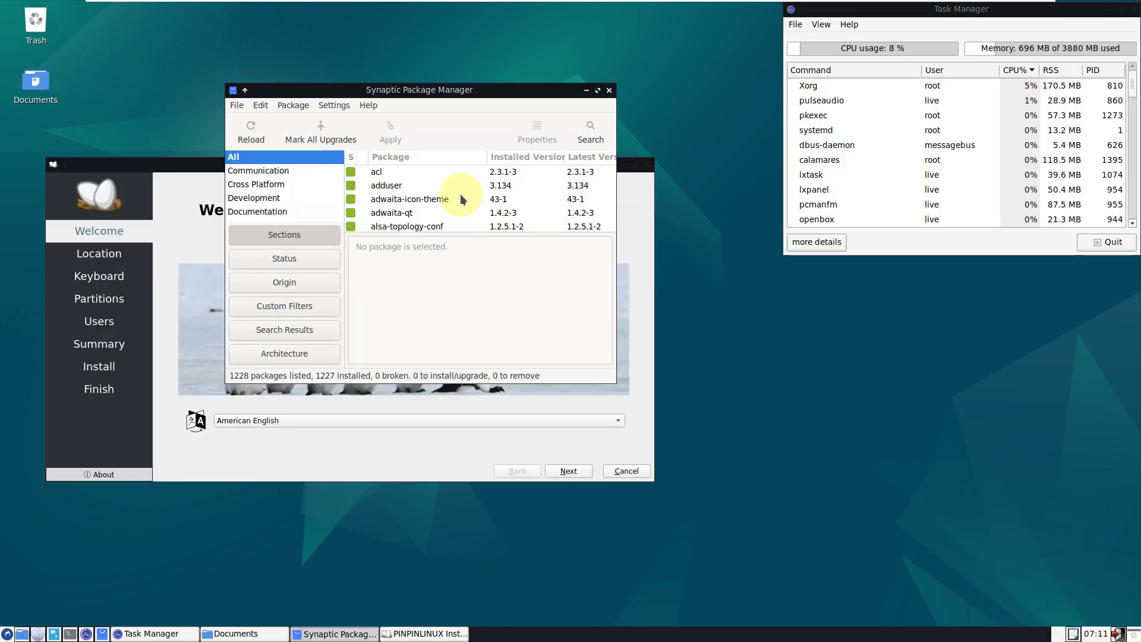
# Maximize Synaptic, view its About box, enlarge and scroll the package list, then close it.
pyautogui.click(598, 90)
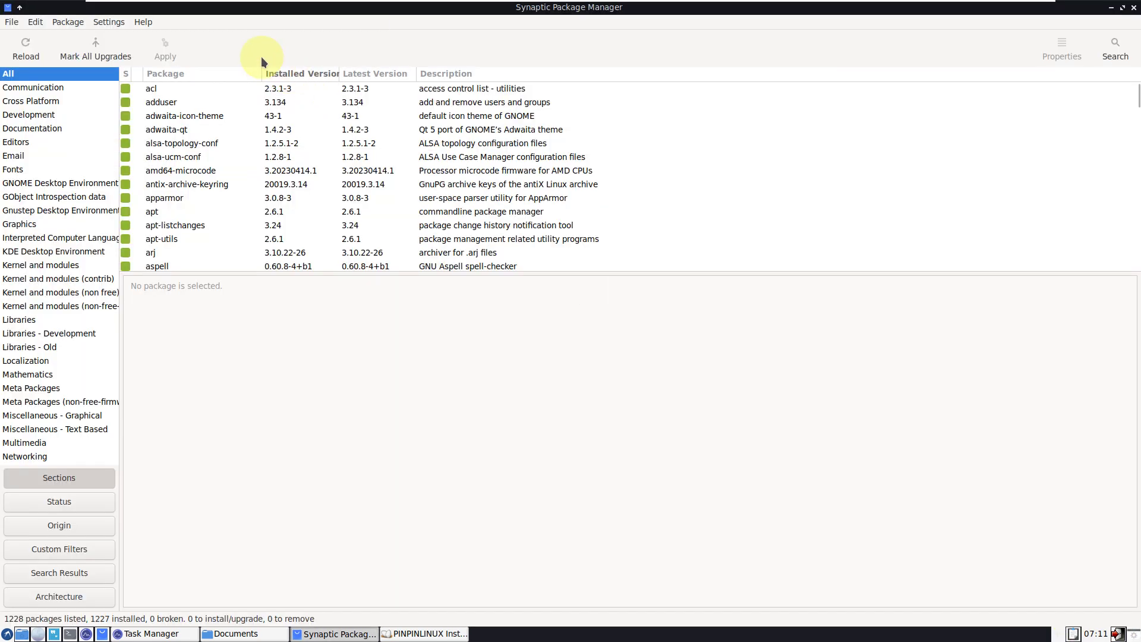
pyautogui.click(146, 24)
pyautogui.click(168, 78)
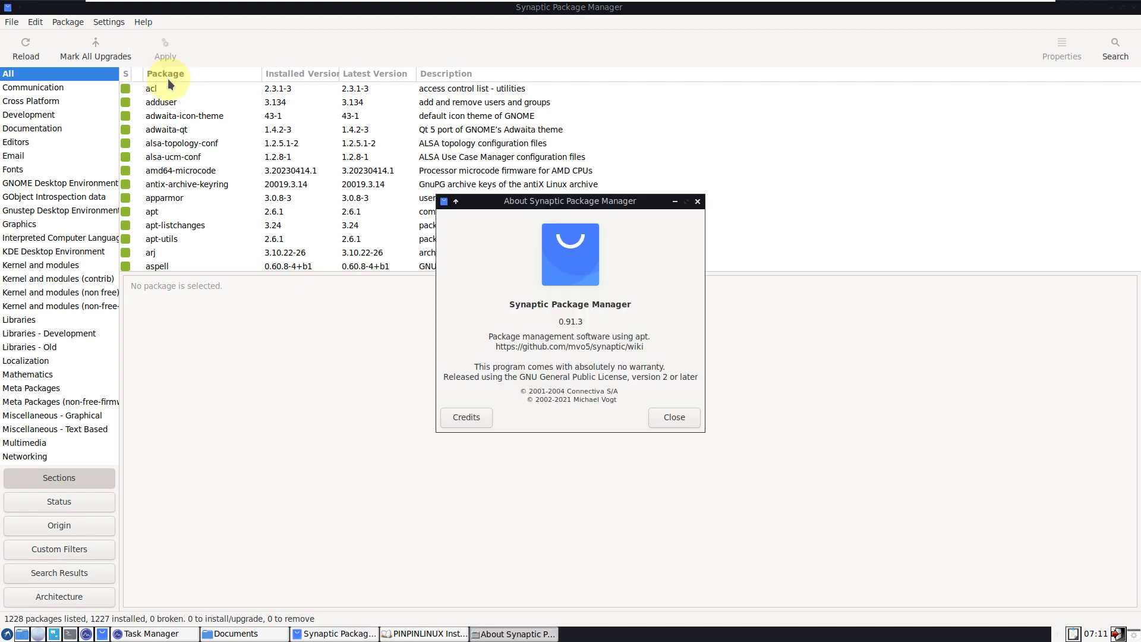
pyautogui.click(674, 417)
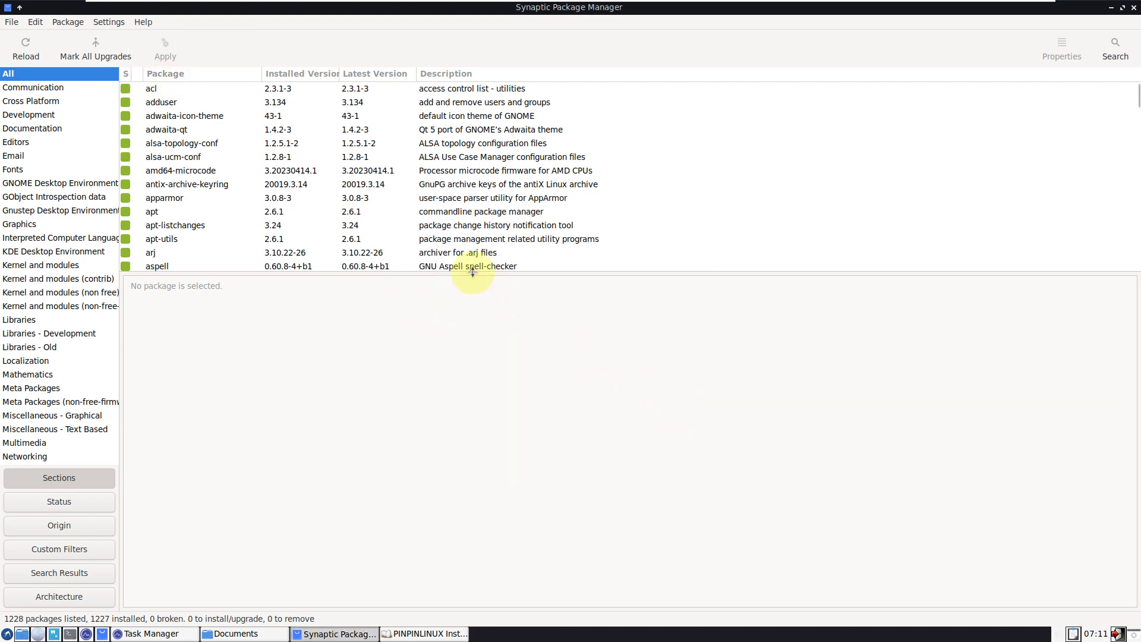
pyautogui.moveTo(472, 272); pyautogui.dragTo(474, 558)
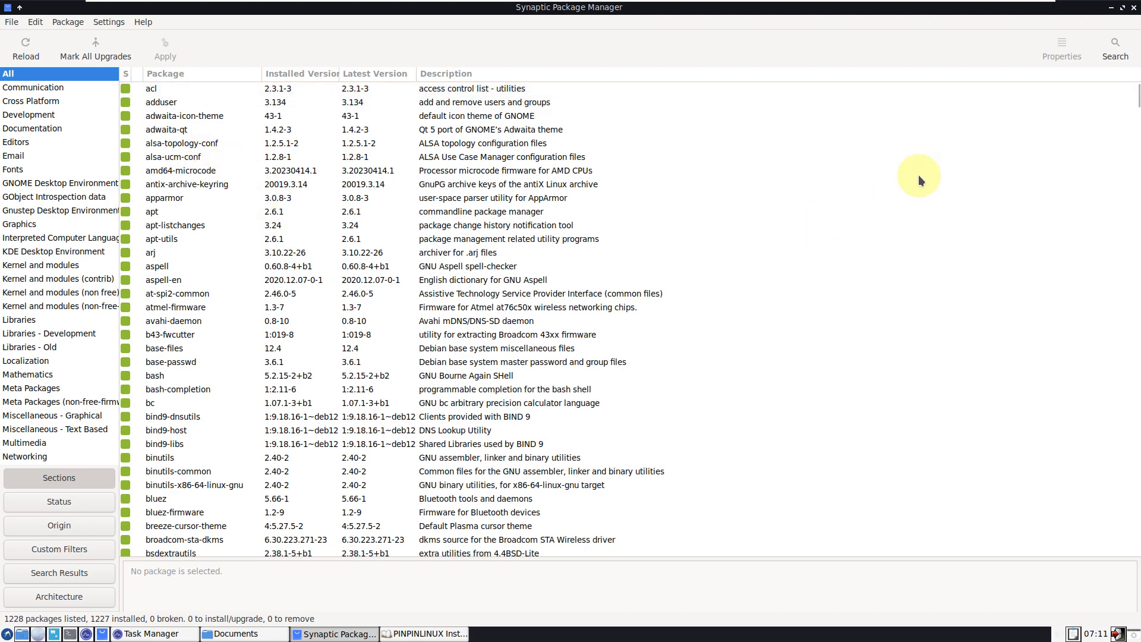
pyautogui.moveTo(1135, 105); pyautogui.dragTo(1086, 76)
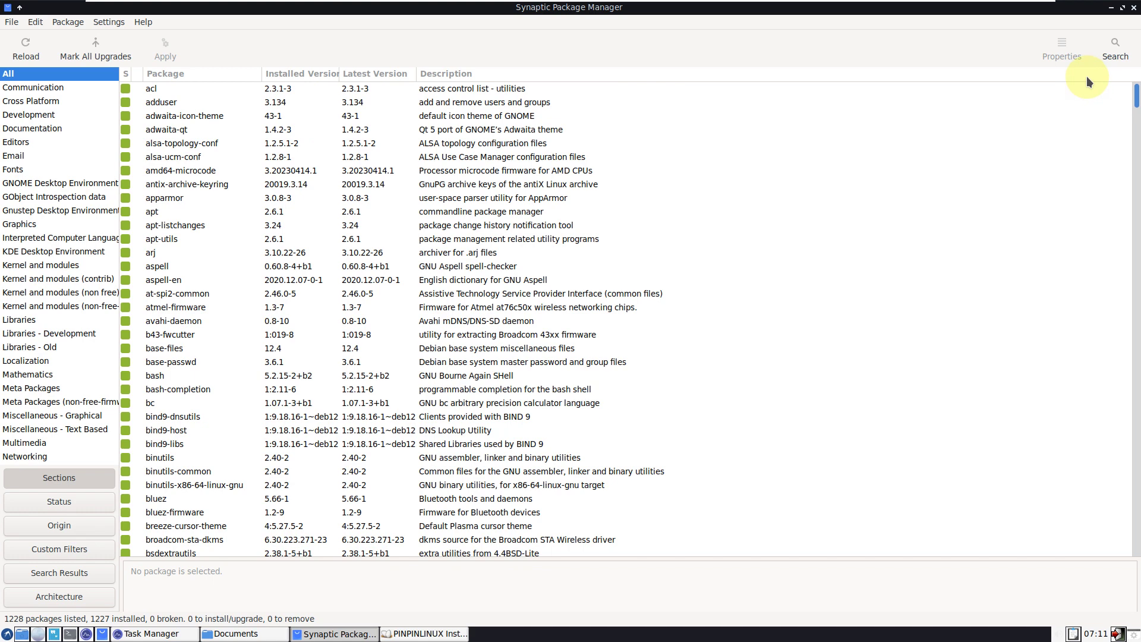
pyautogui.click(1133, 7)
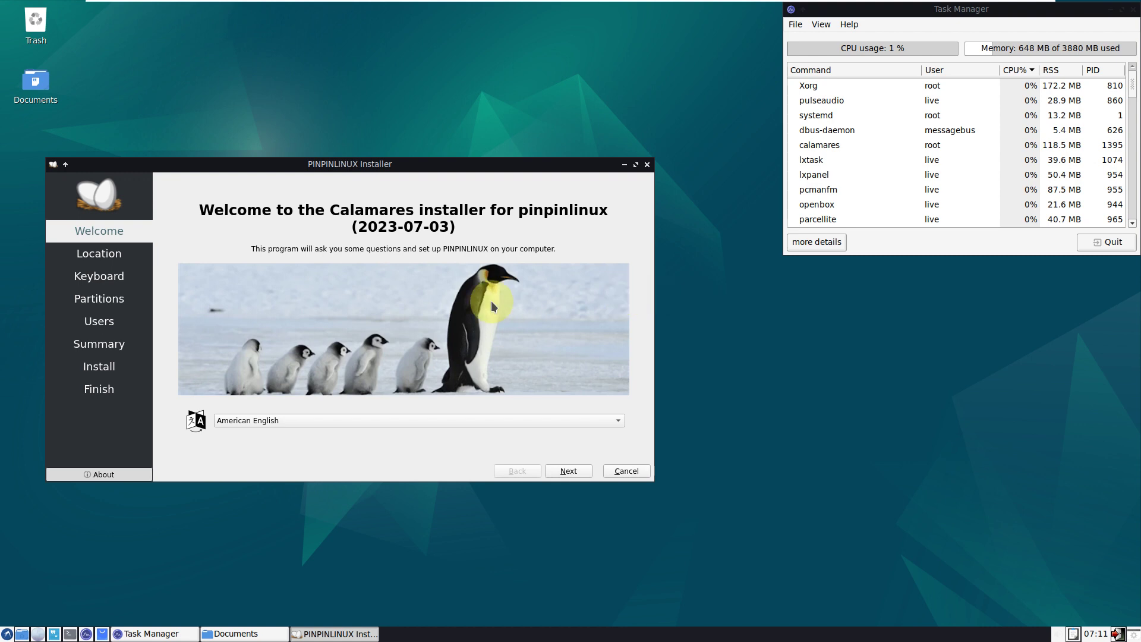
# Keep American English as the installer language and continue to Location.
pyautogui.click(259, 422)
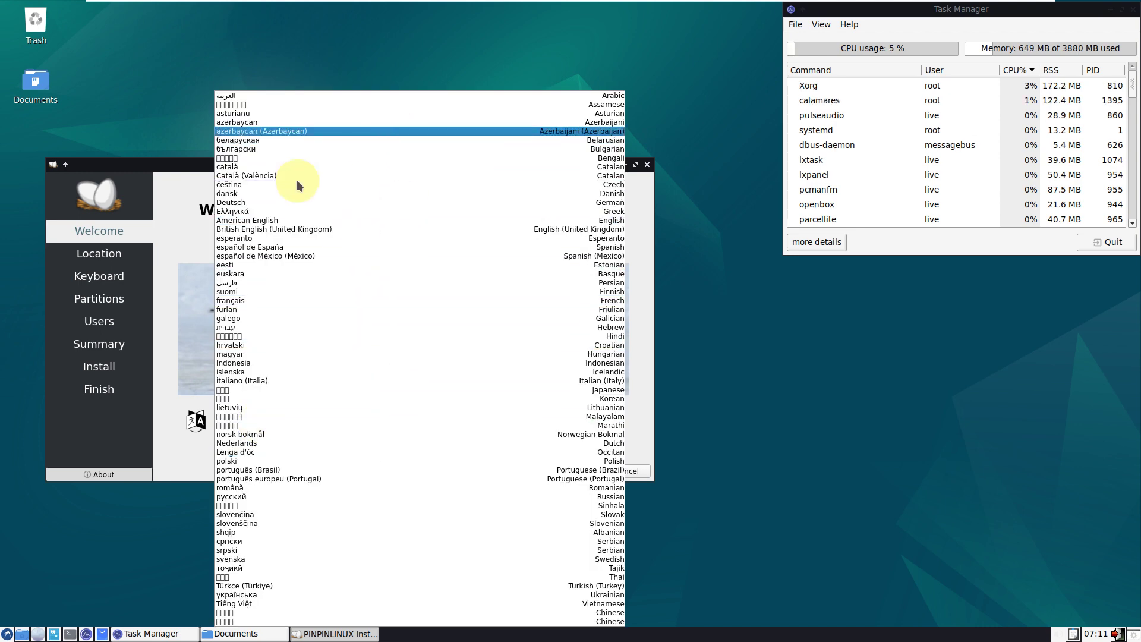
pyautogui.click(171, 231)
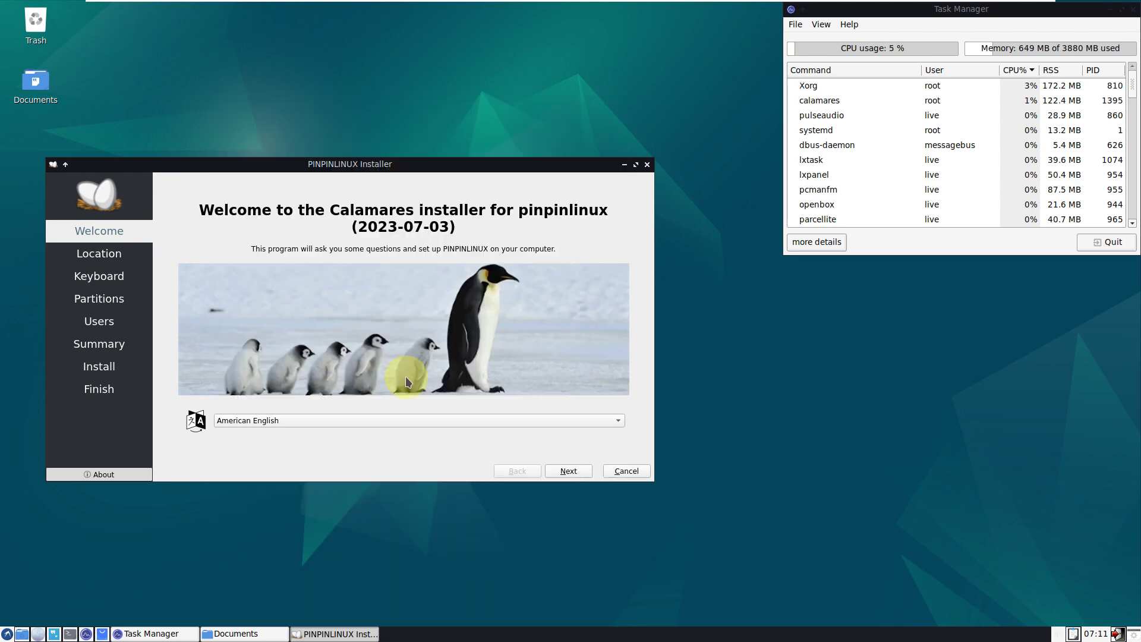
pyautogui.click(569, 471)
# Pick Los Angeles on the map, keeping region America and zone Los Angeles.
pyautogui.click(234, 278)
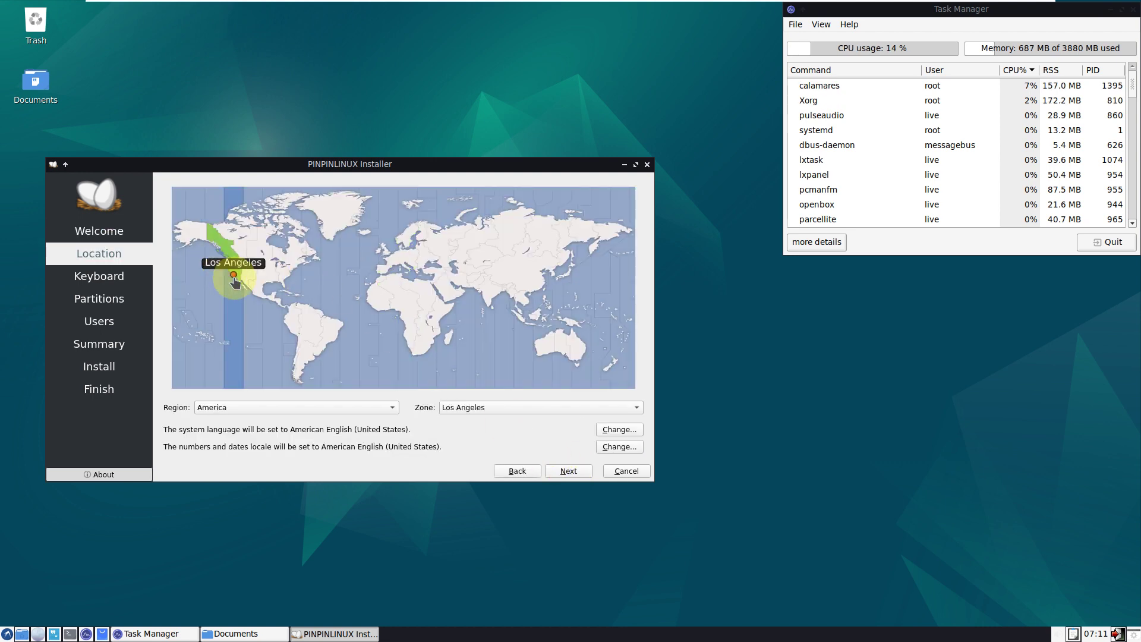
pyautogui.click(343, 408)
pyautogui.click(476, 409)
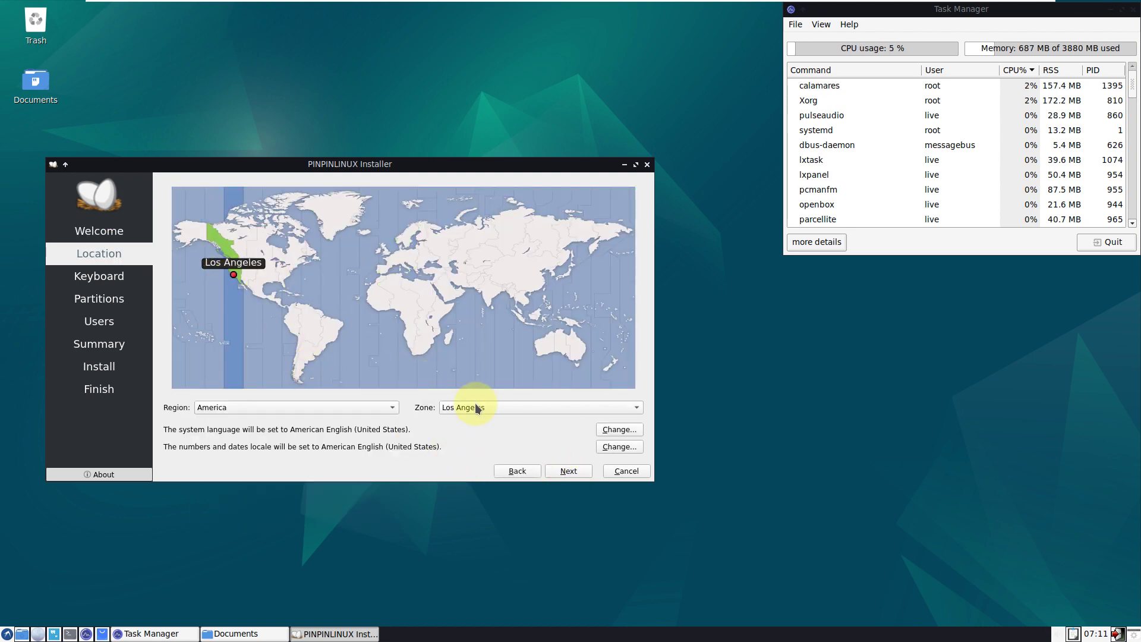
pyautogui.click(477, 409)
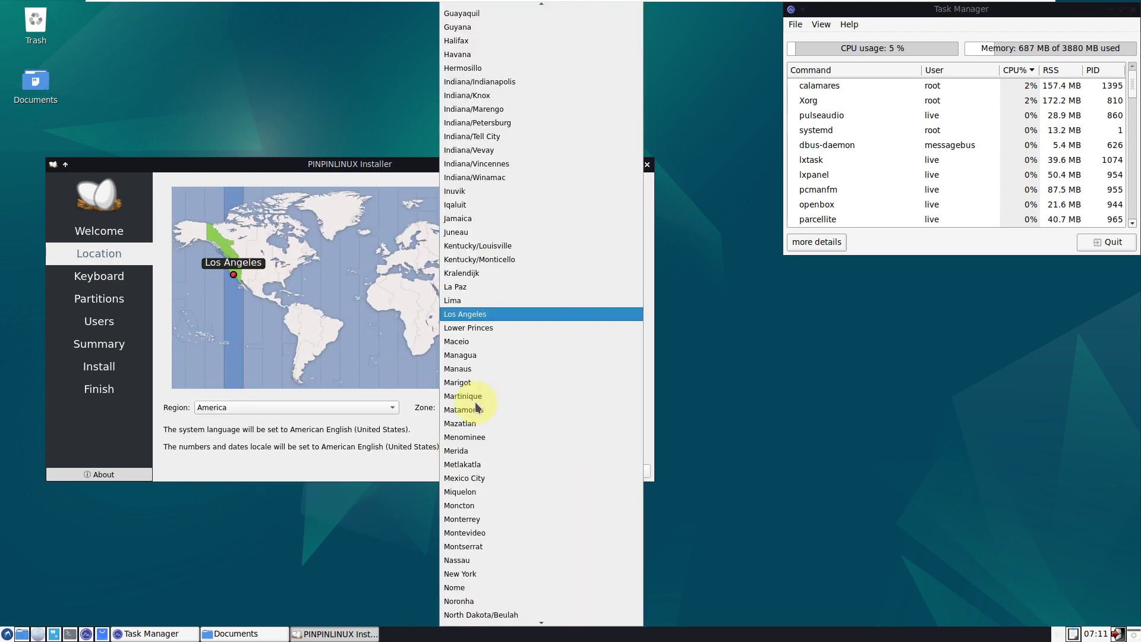
pyautogui.click(367, 460)
# Leave both locale settings unchanged and continue to the Keyboard page.
pyautogui.click(612, 429)
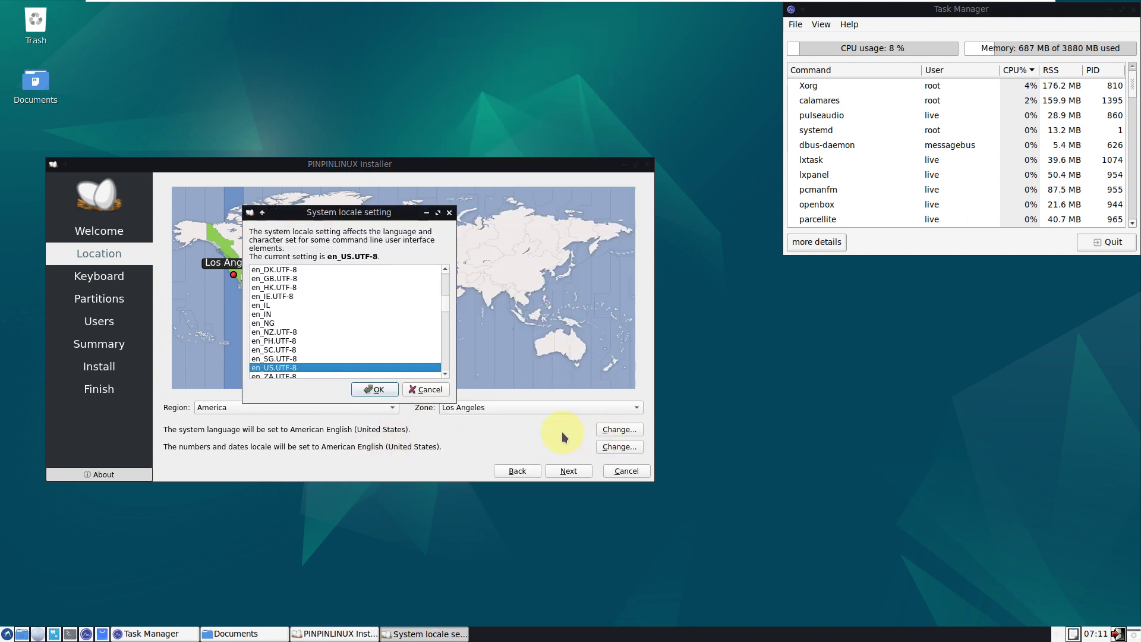
pyautogui.click(424, 390)
pyautogui.click(622, 449)
pyautogui.click(430, 390)
pyautogui.click(566, 470)
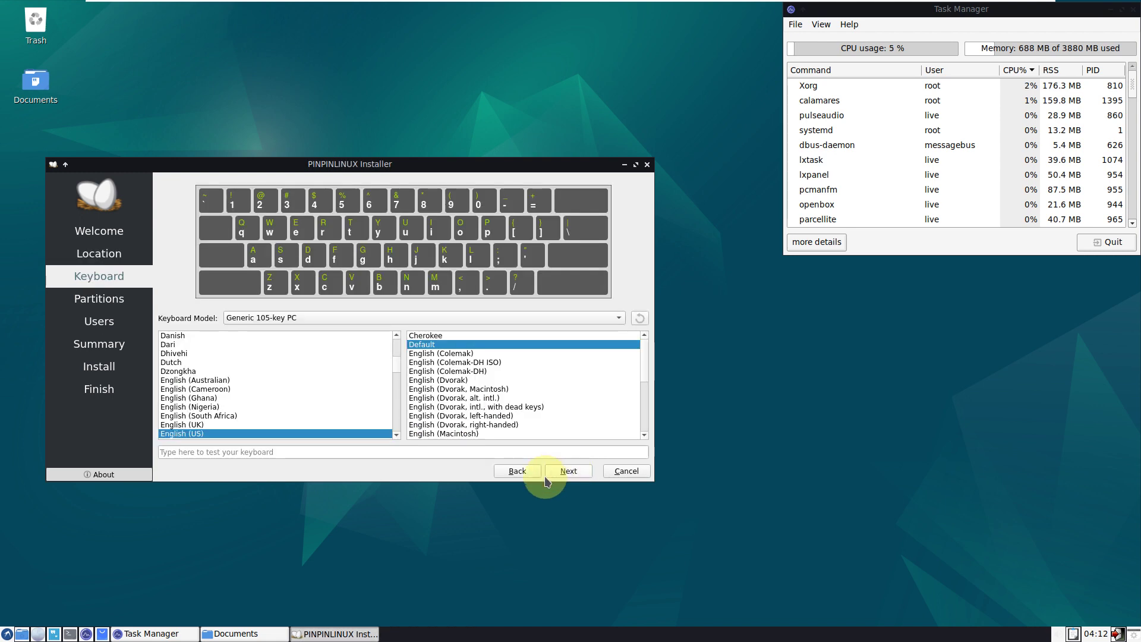
# Keep the Generic 105-key PC keyboard model and continue to partitioning.
pyautogui.click(393, 315)
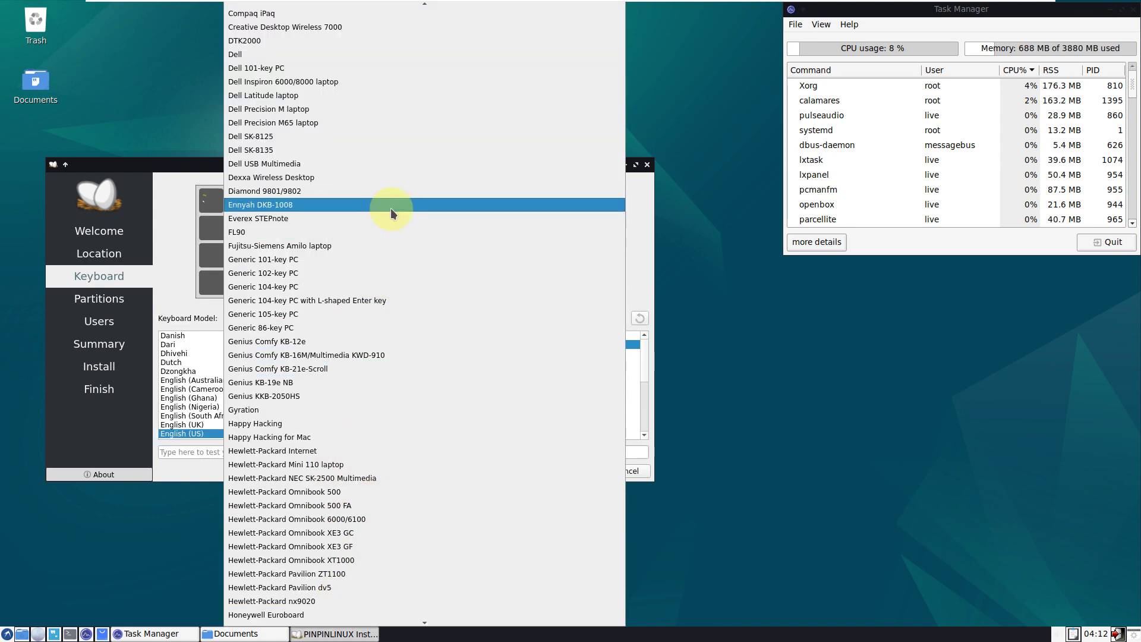
pyautogui.scroll(3, 391, 208)
pyautogui.click(186, 224)
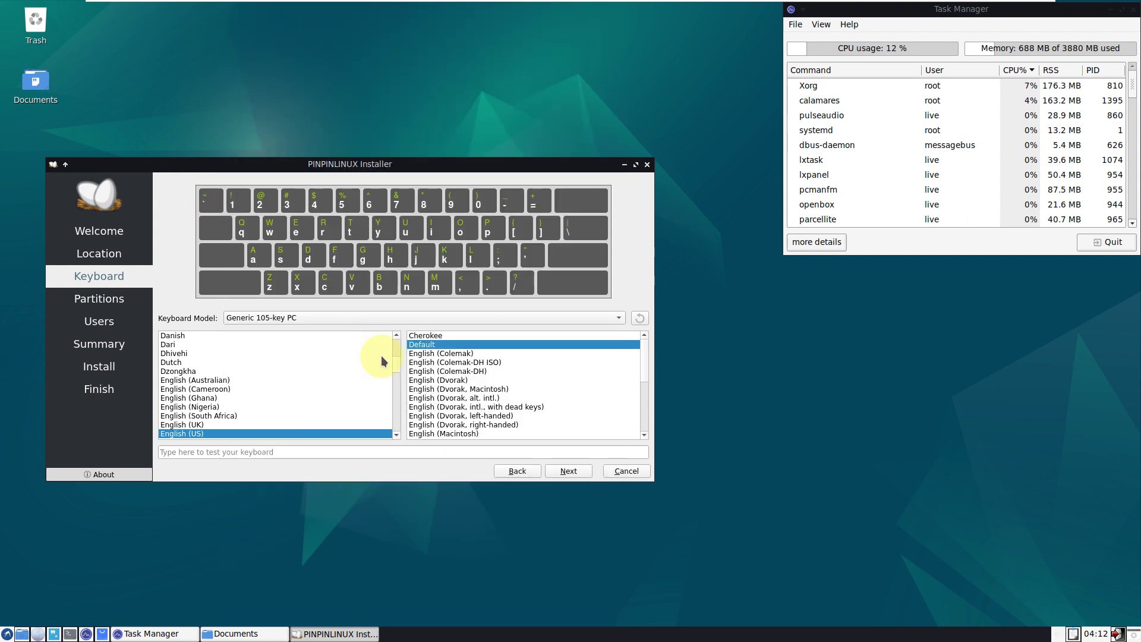
pyautogui.click(568, 471)
# Choose Erase disk with No Swap, leaving system encryption off.
pyautogui.click(162, 212)
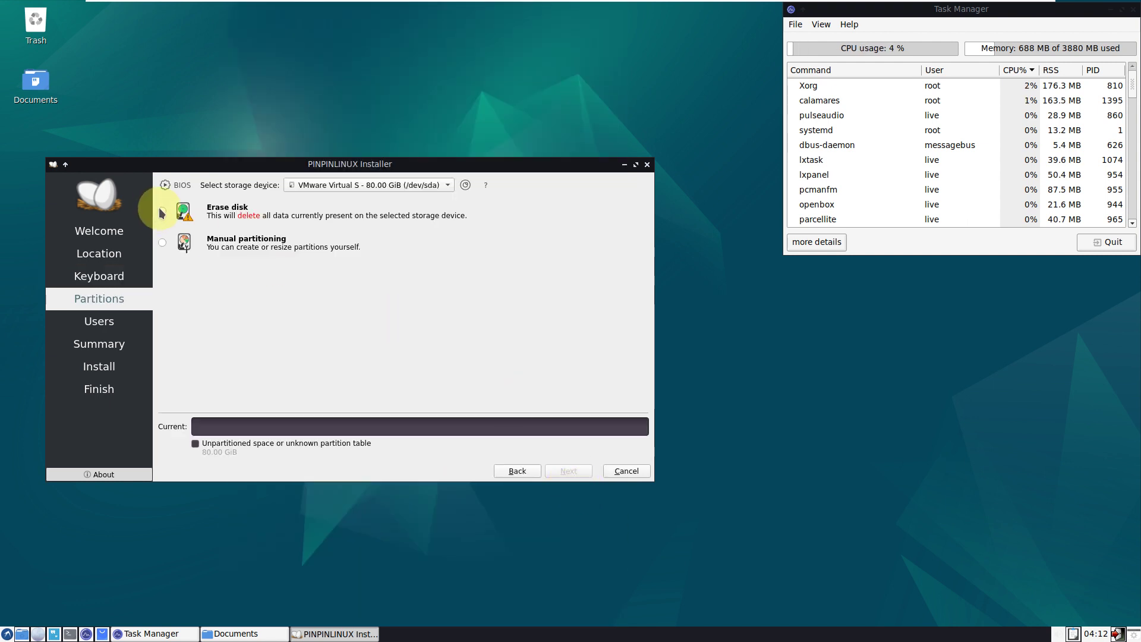
pyautogui.click(238, 240)
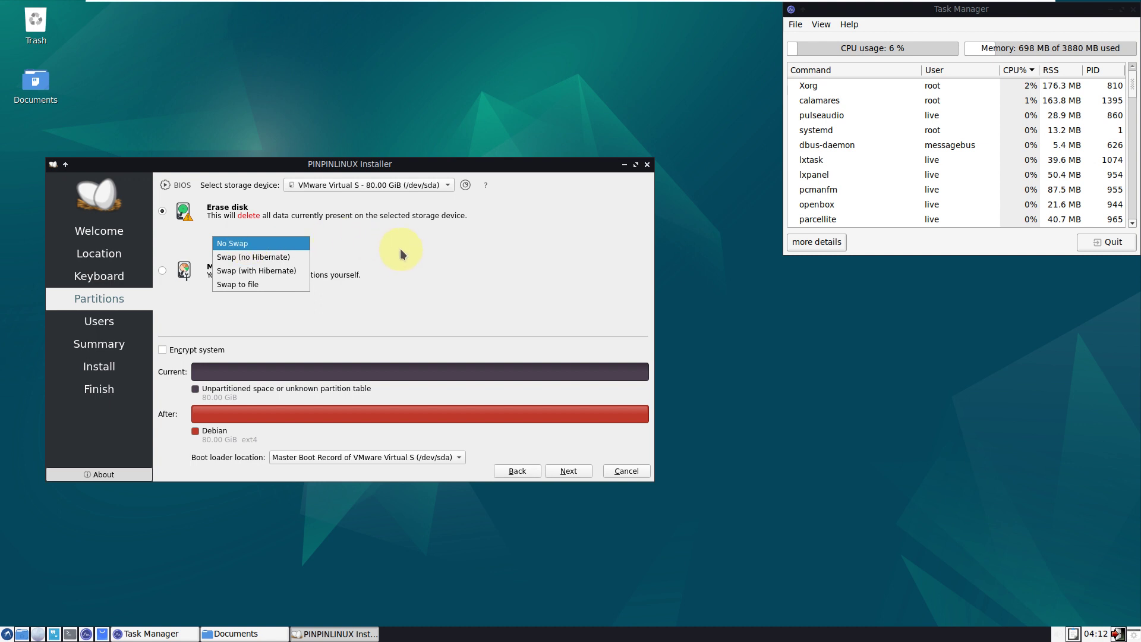
pyautogui.click(247, 243)
pyautogui.click(168, 273)
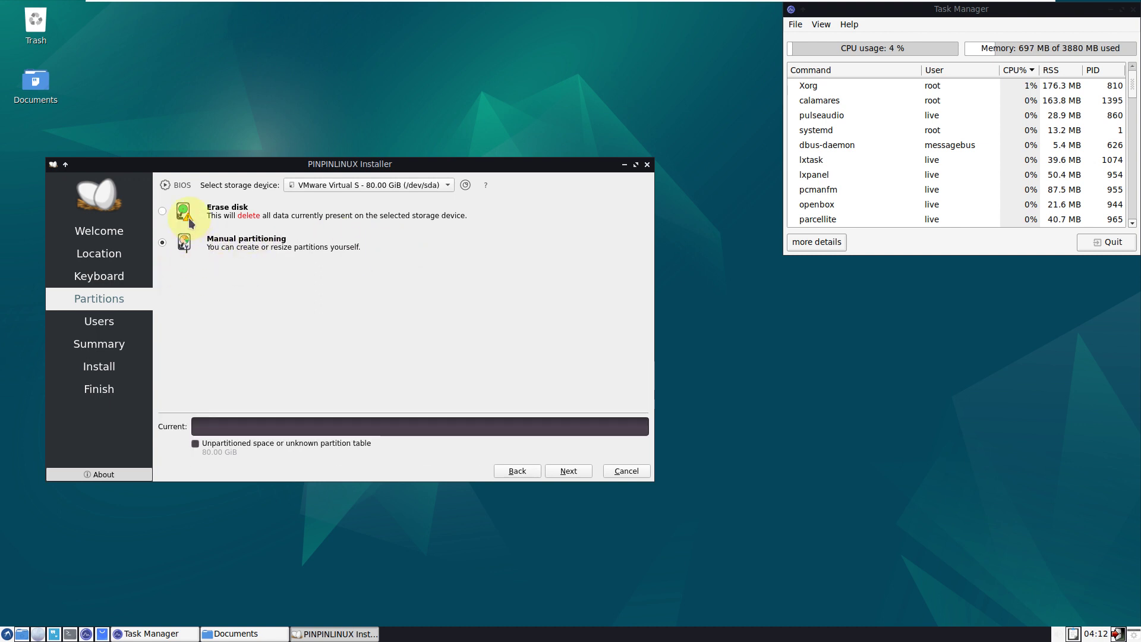
pyautogui.click(162, 211)
pyautogui.click(206, 352)
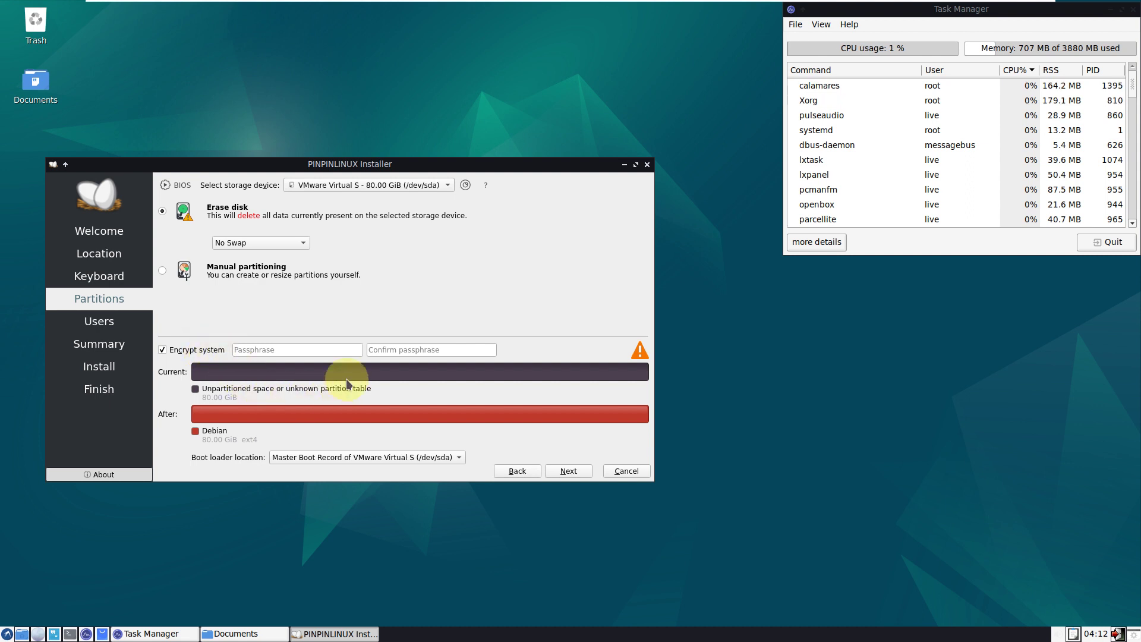
pyautogui.click(218, 356)
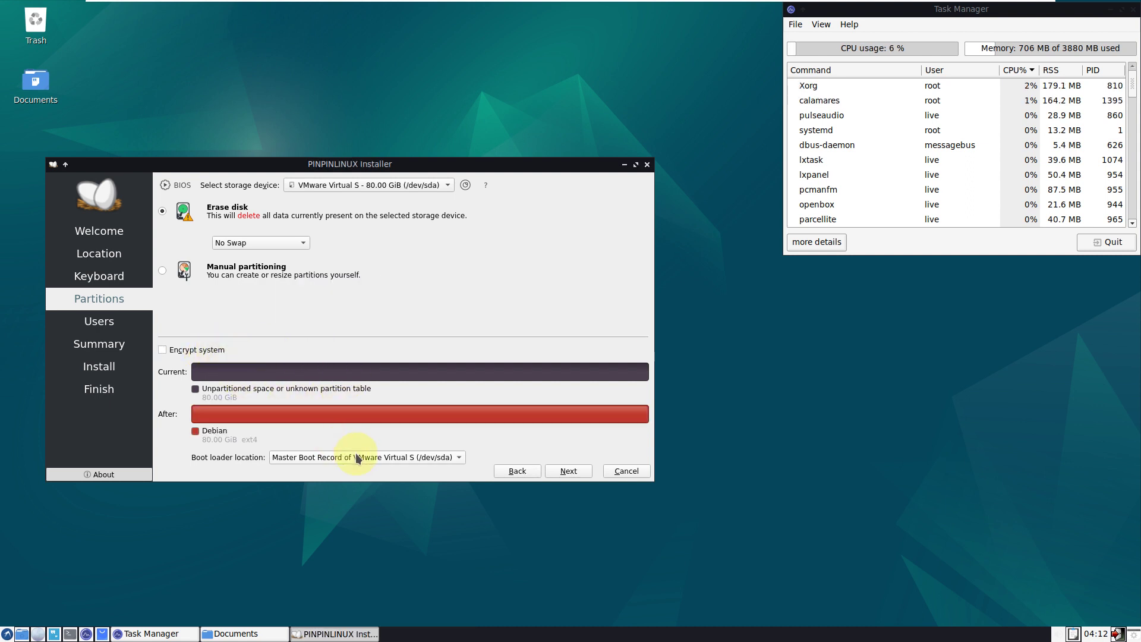
# Keep the Master Boot Record boot loader and No Swap, then continue to Users.
pyautogui.click(394, 457)
pyautogui.click(432, 277)
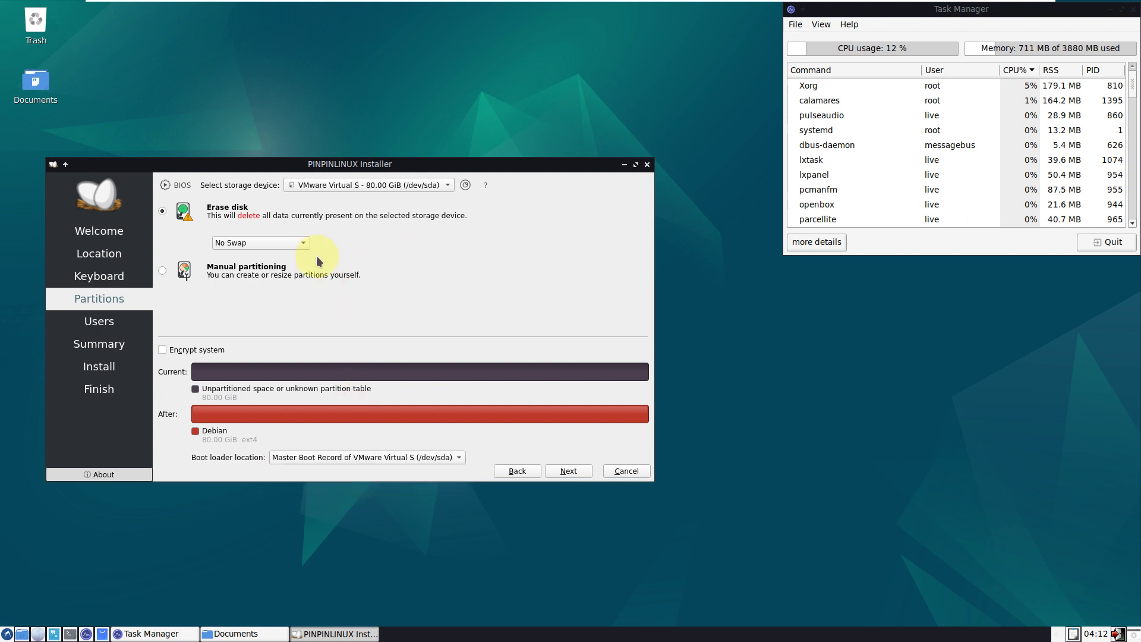
pyautogui.click(260, 242)
pyautogui.click(522, 245)
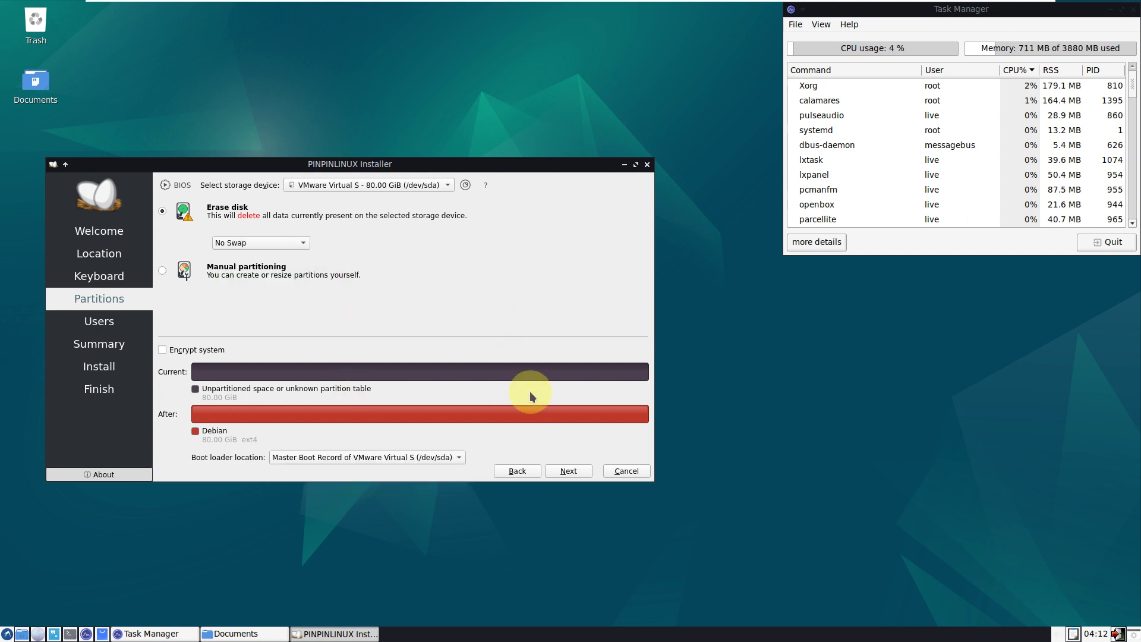
pyautogui.click(568, 470)
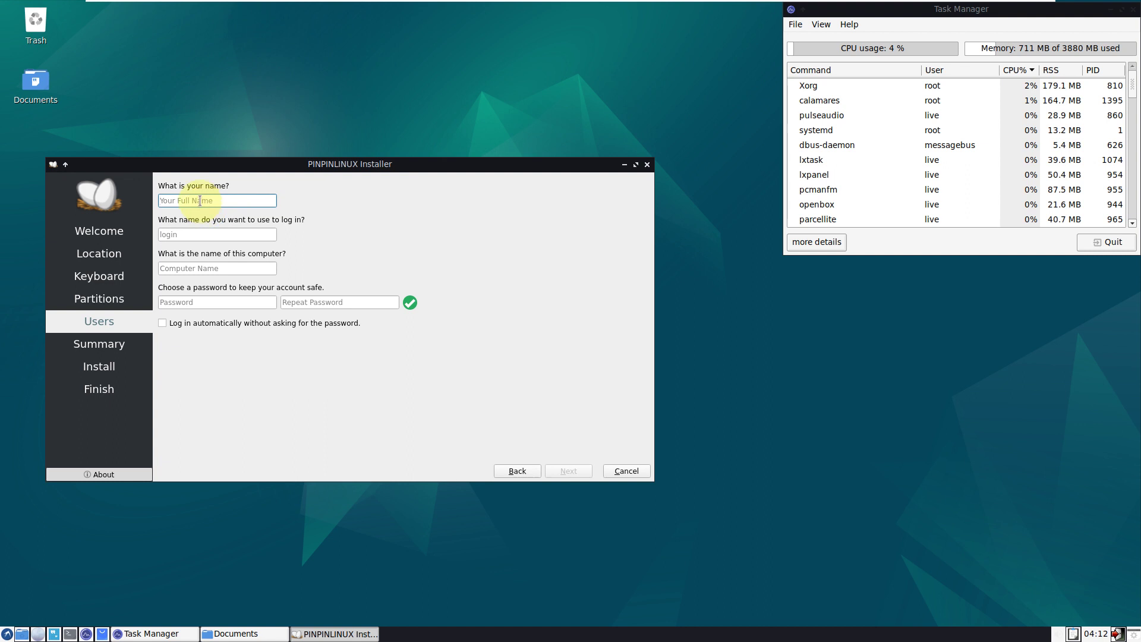
# Enter the user's full name, trim the computer name suffix, set the password, and enable automatic login.
pyautogui.write('run')
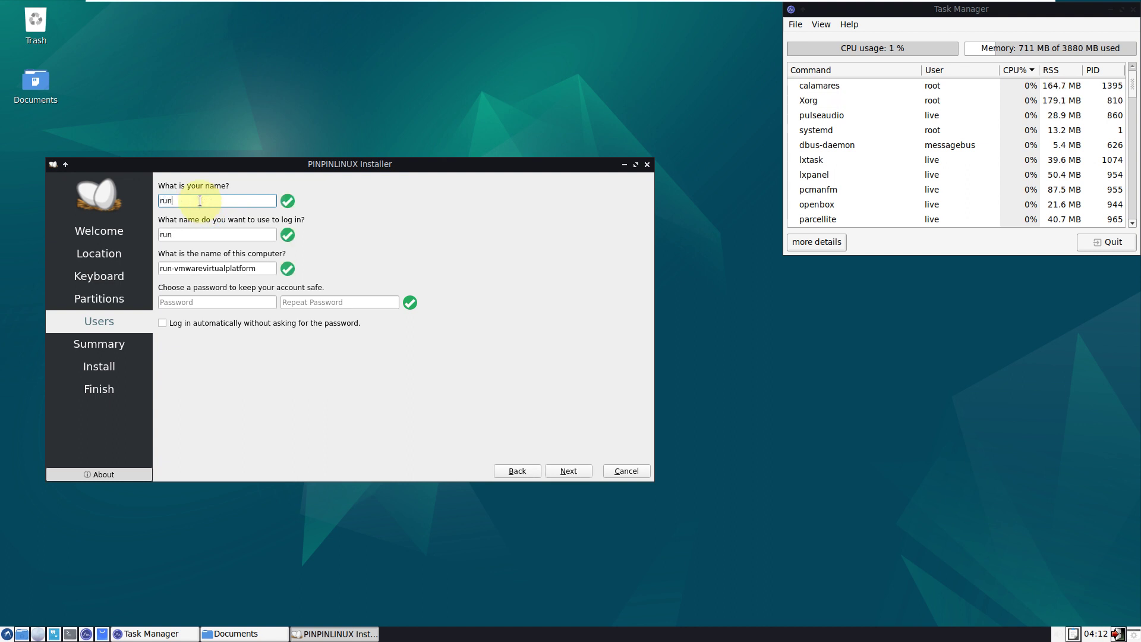
pyautogui.write('boxing')
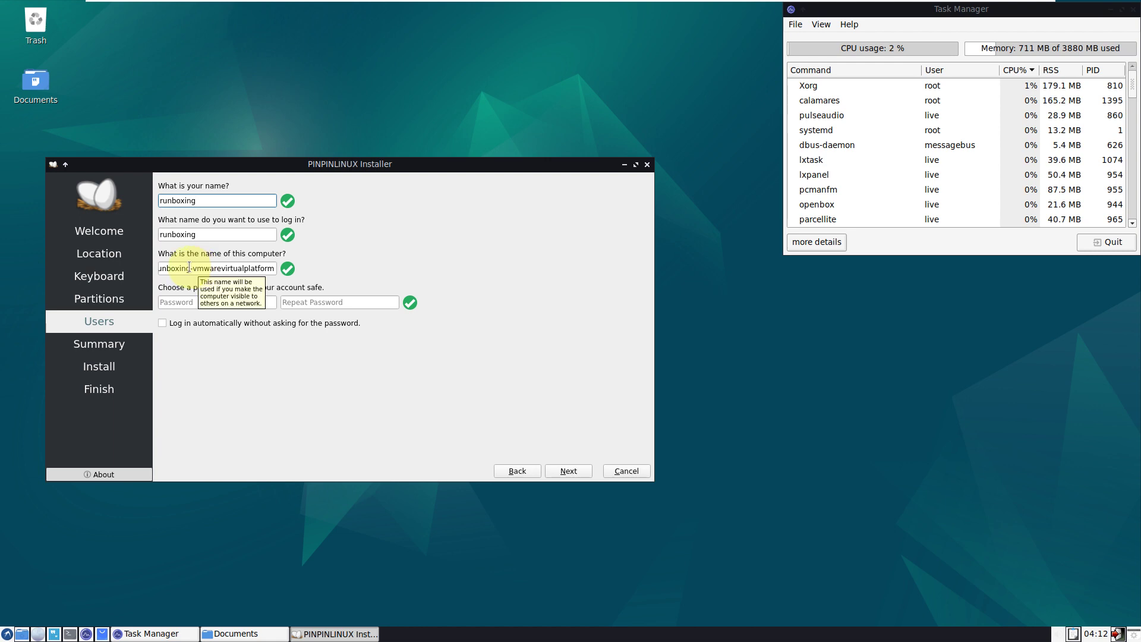
pyautogui.moveTo(189, 267); pyautogui.dragTo(261, 269)
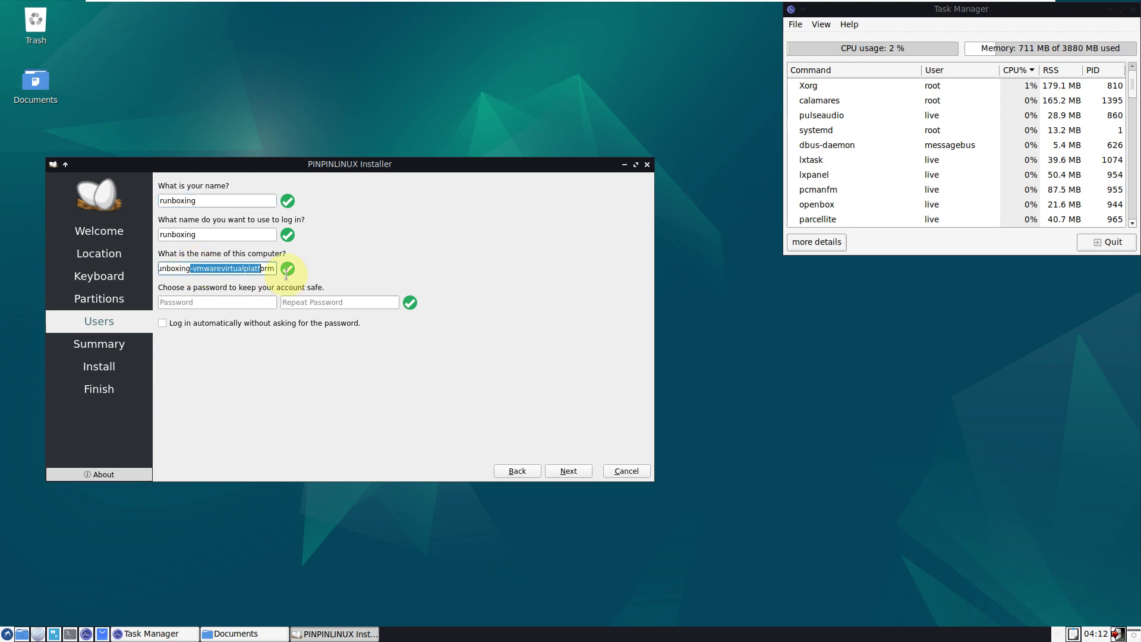
pyautogui.click(268, 302)
pyautogui.write('r')
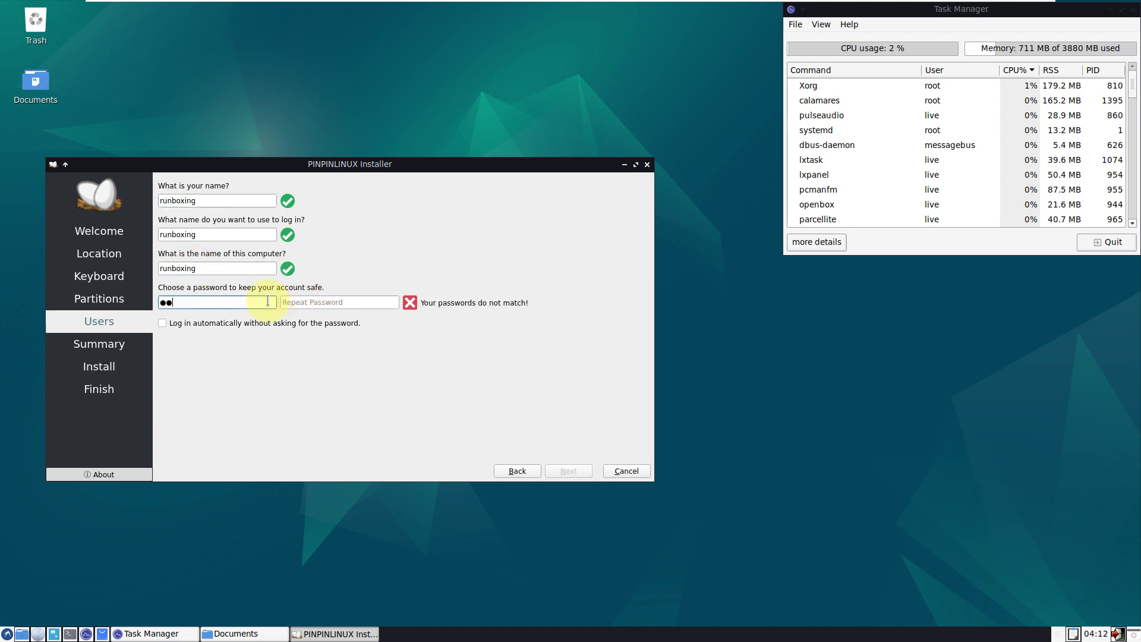
pyautogui.write('unbo')
pyautogui.click(326, 302)
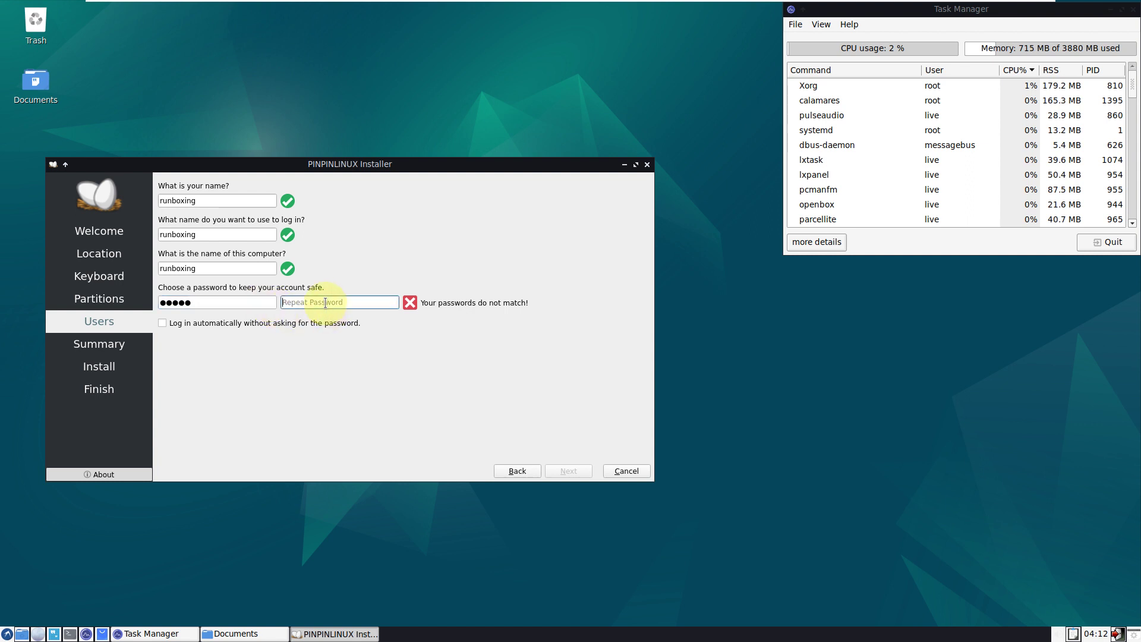
pyautogui.write('runbo')
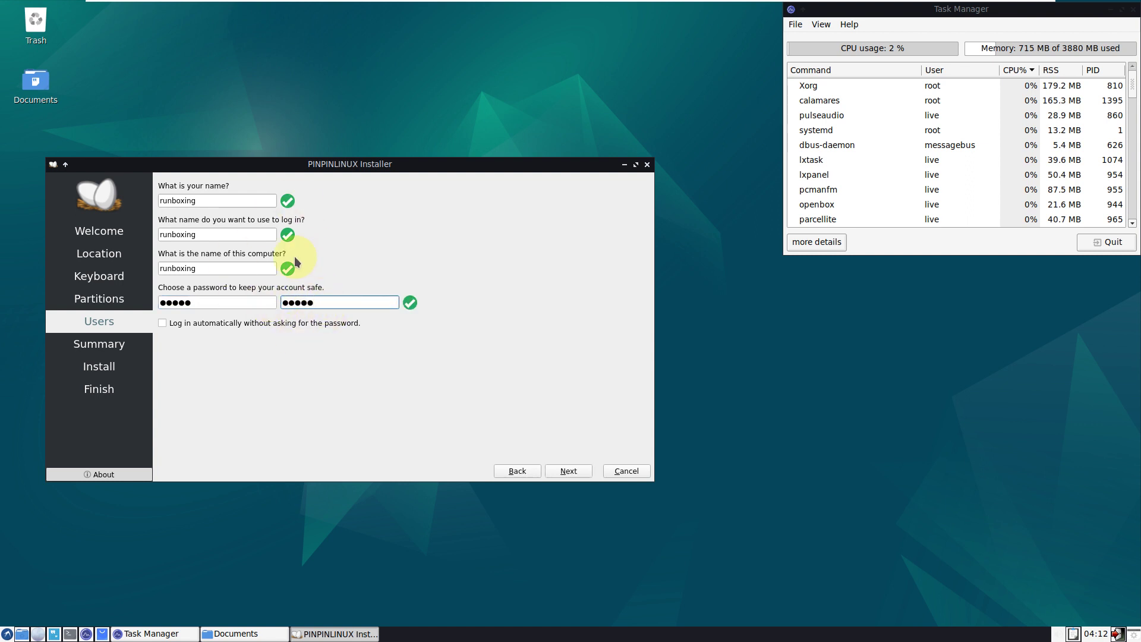
pyautogui.click(315, 324)
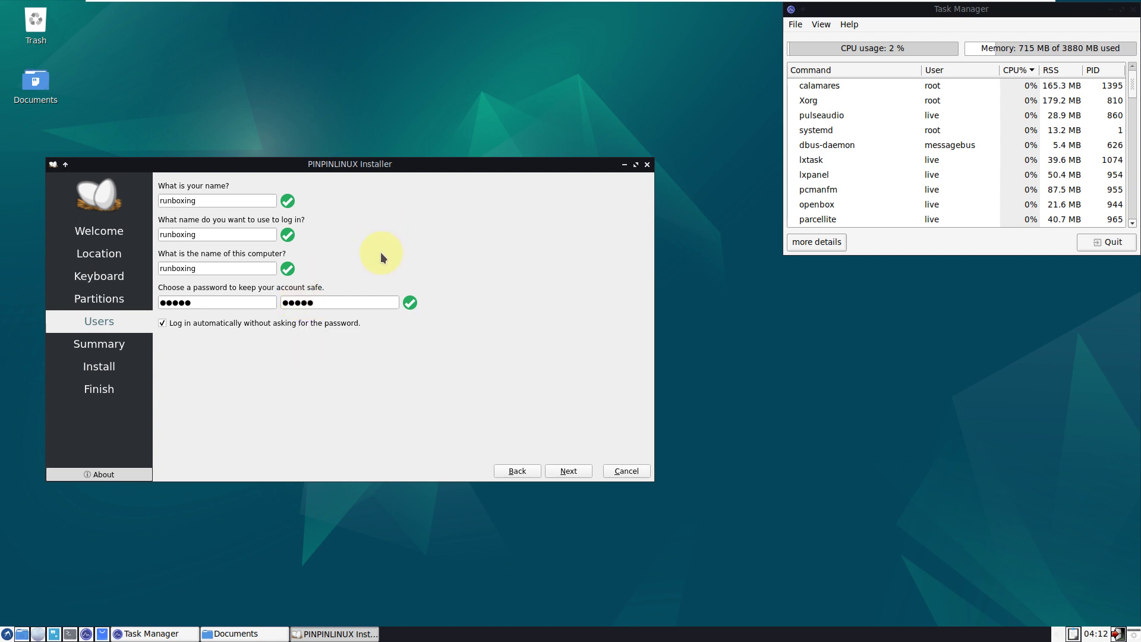
# Advance to Calamares' Summary page, then close the installer and confirm Yes to cancel installation.
pyautogui.click(580, 470)
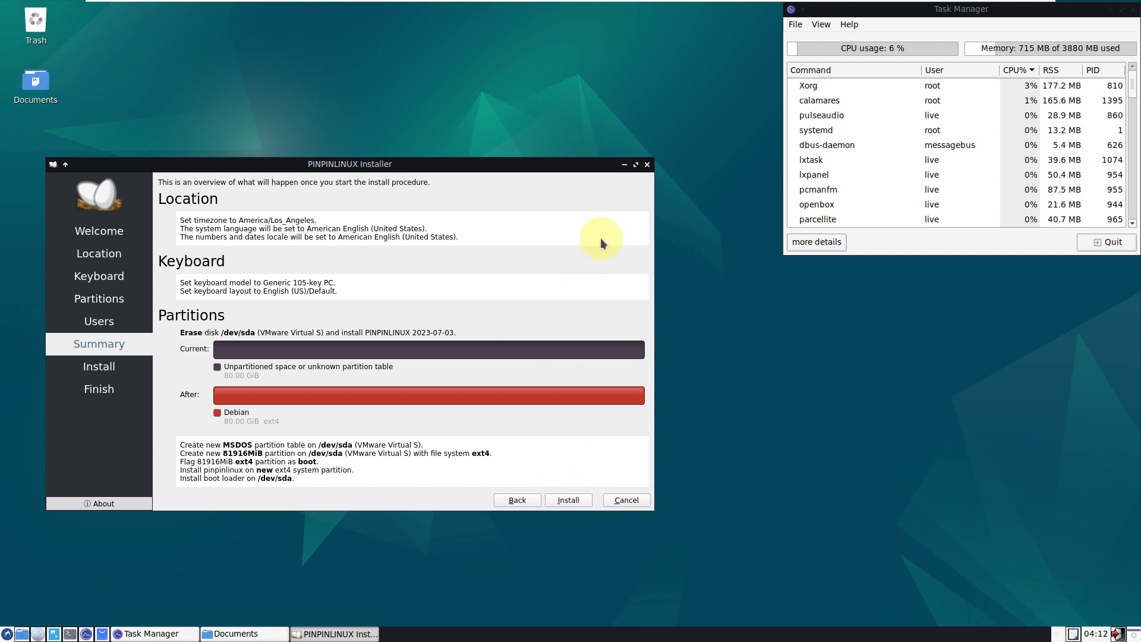
pyautogui.click(647, 164)
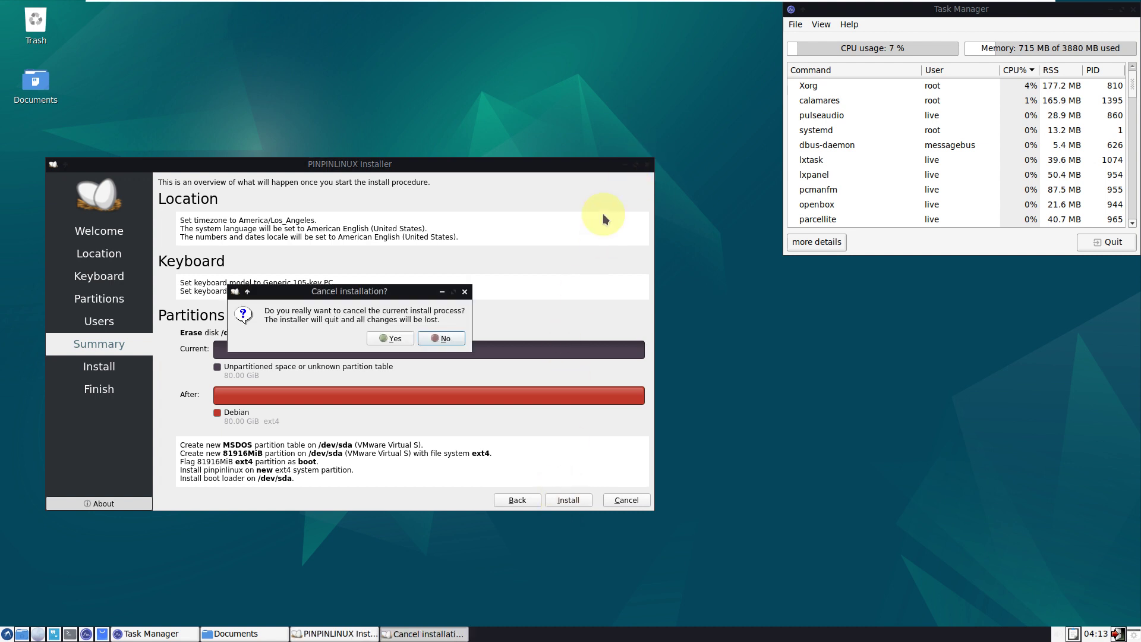
pyautogui.click(390, 338)
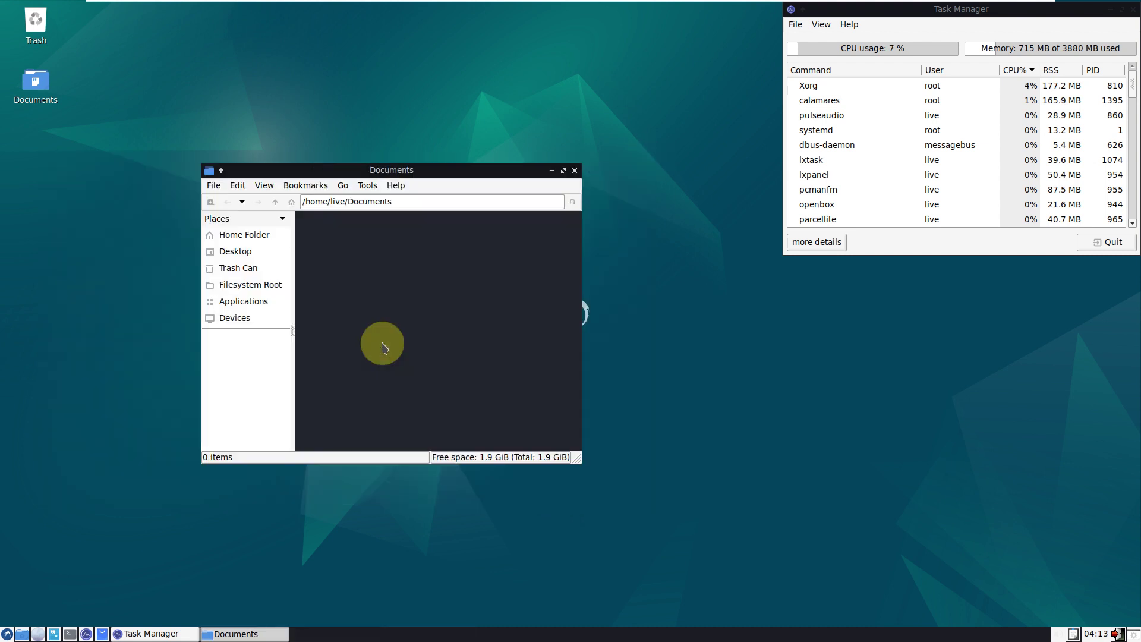
# Check the PCManFM version under Help > About, then close the Documents folder window.
pyautogui.click(401, 184)
pyautogui.click(403, 202)
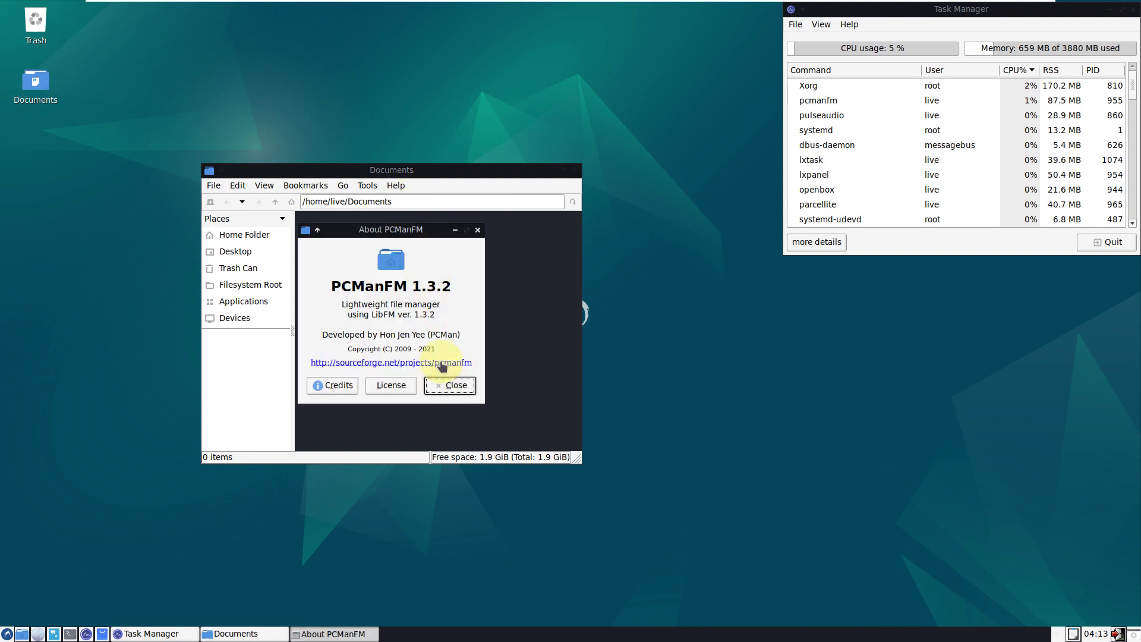
pyautogui.click(454, 387)
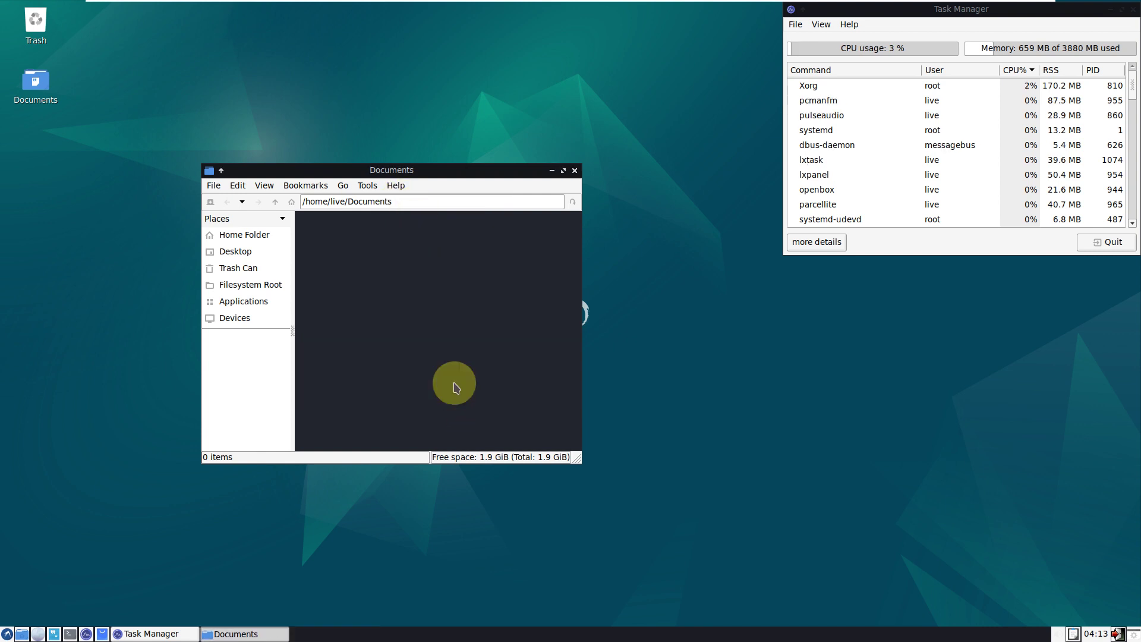
pyautogui.click(574, 170)
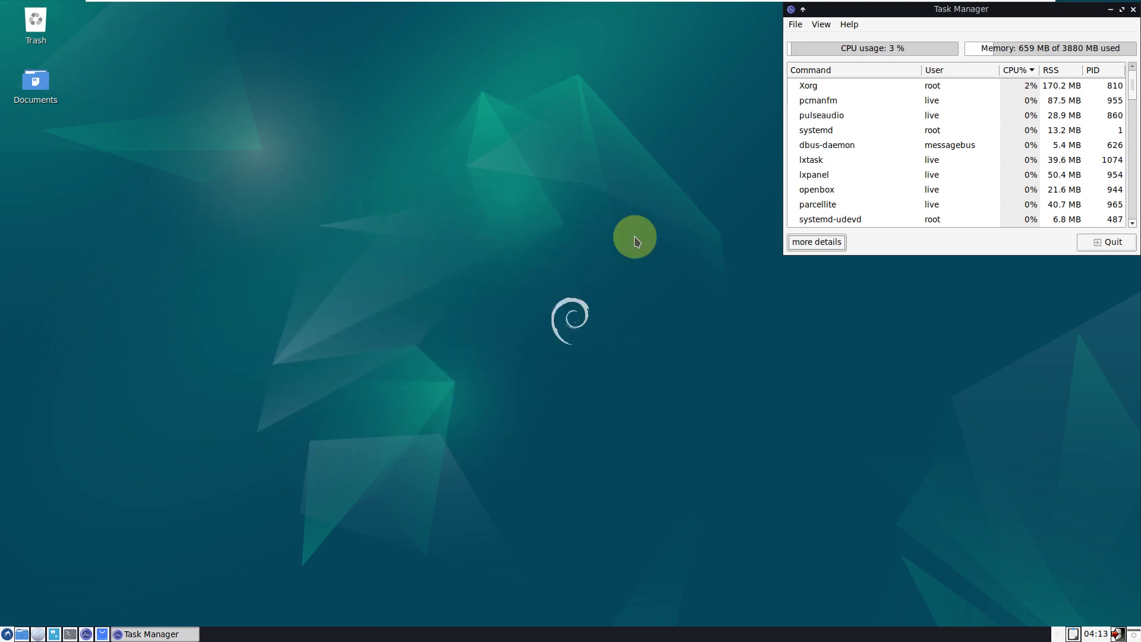
# Maximize LXTask, scroll through the full process list, then close Task Manager.
pyautogui.click(1122, 9)
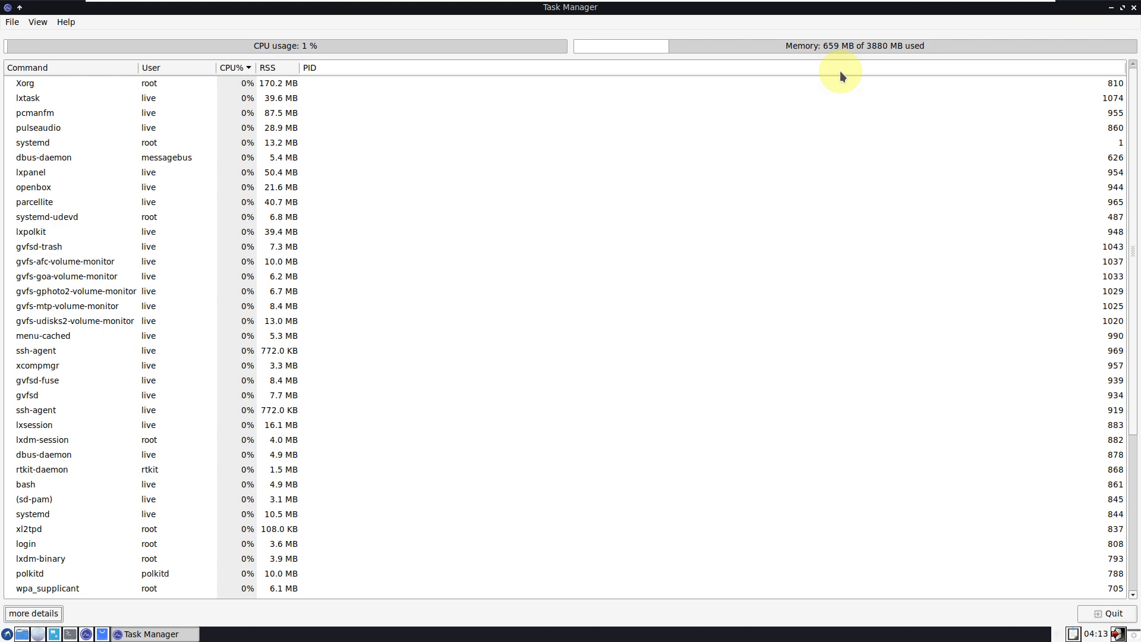
pyautogui.scroll(-3, 557, 289)
pyautogui.scroll(-1, 558, 289)
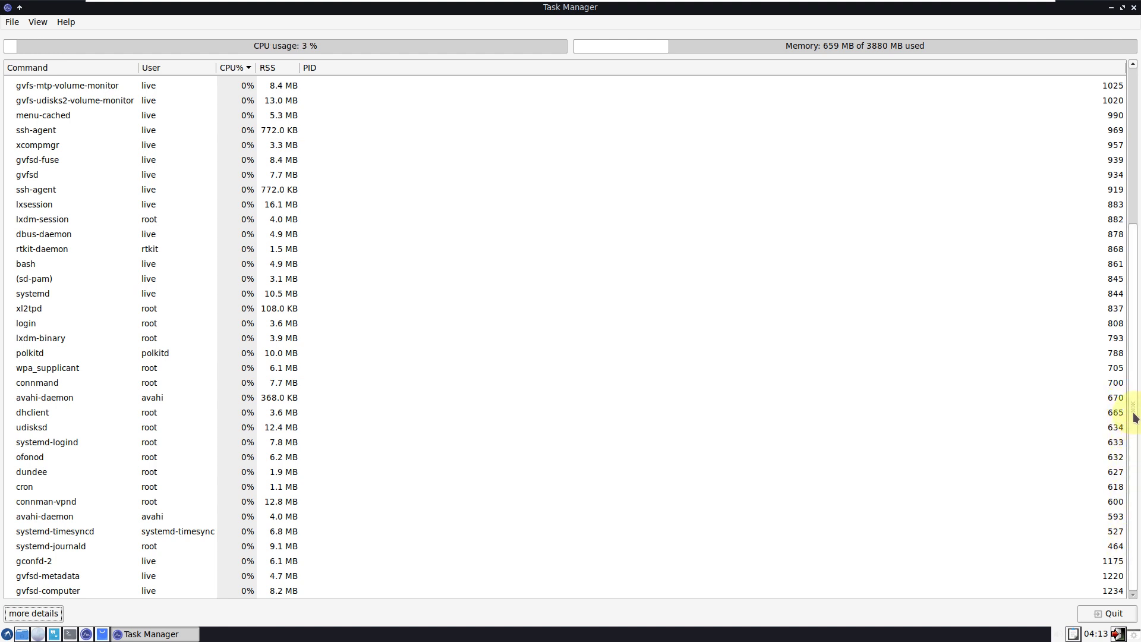
pyautogui.scroll(1, 1127, 369)
pyautogui.moveTo(1126, 338); pyautogui.dragTo(1118, 199)
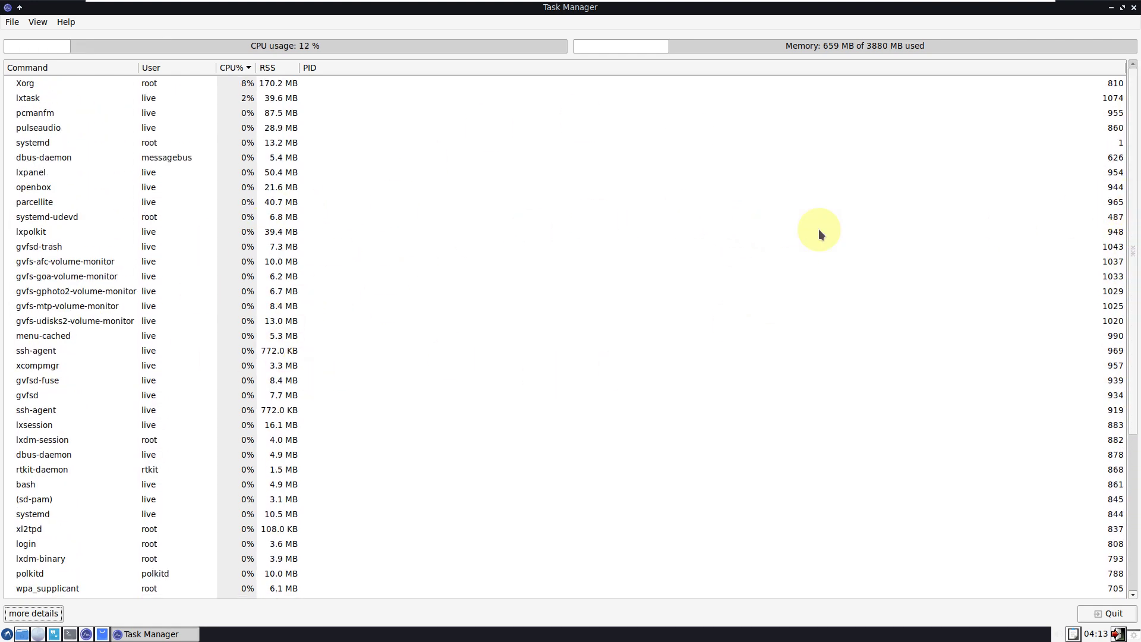
pyautogui.click(1133, 7)
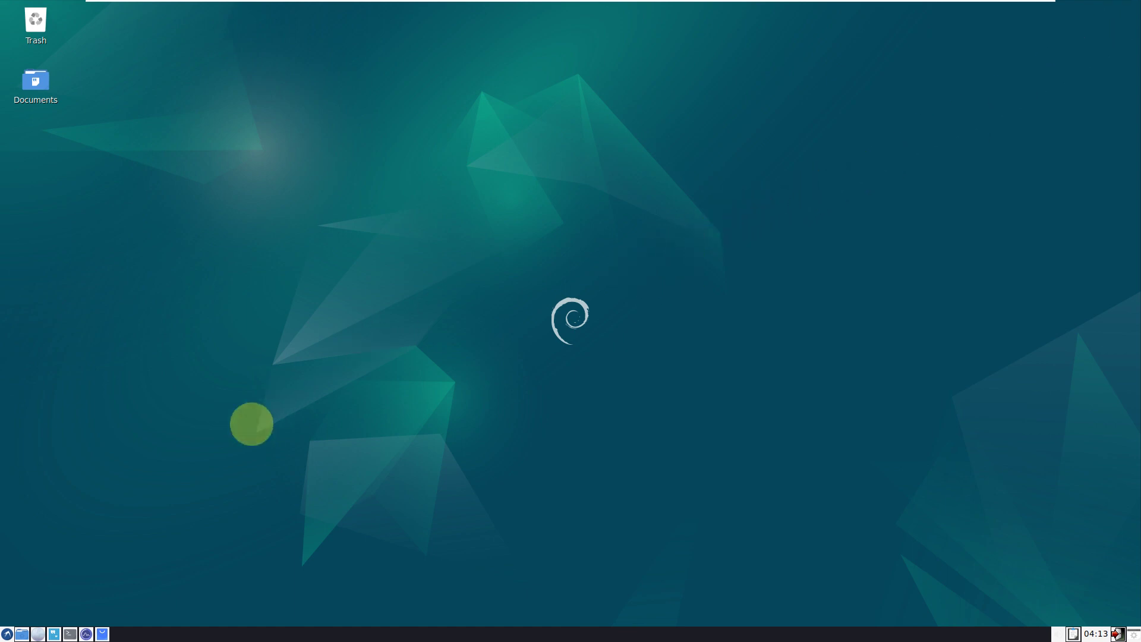
# From the start menu, choose Logout and pick Shutdown in the Logout LXDE session prompt.
pyautogui.click(7, 634)
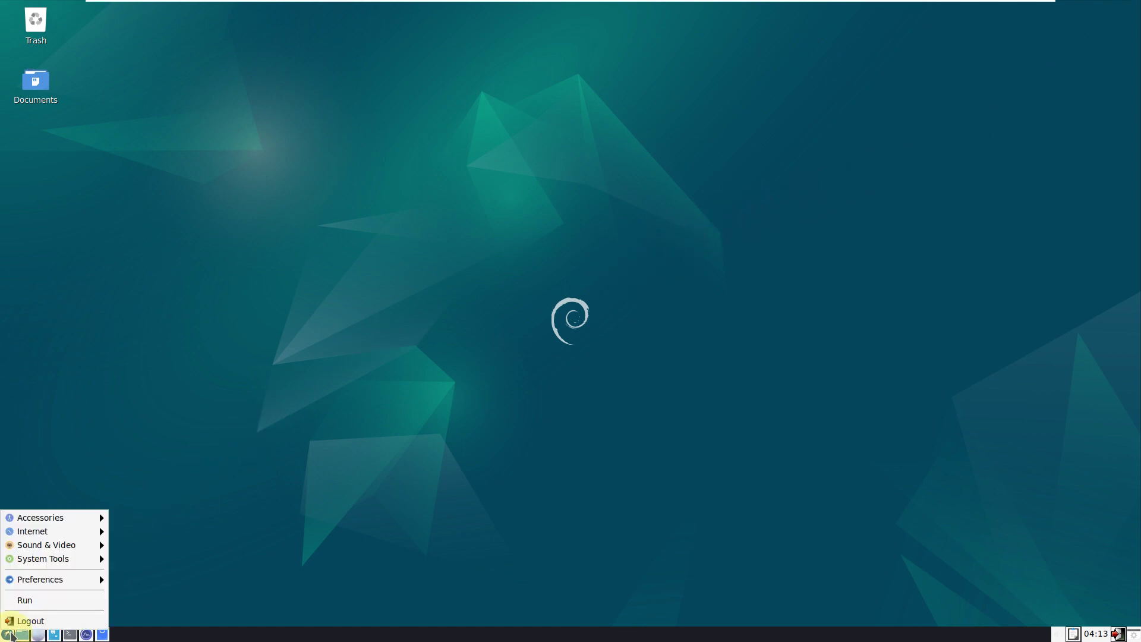
pyautogui.click(37, 620)
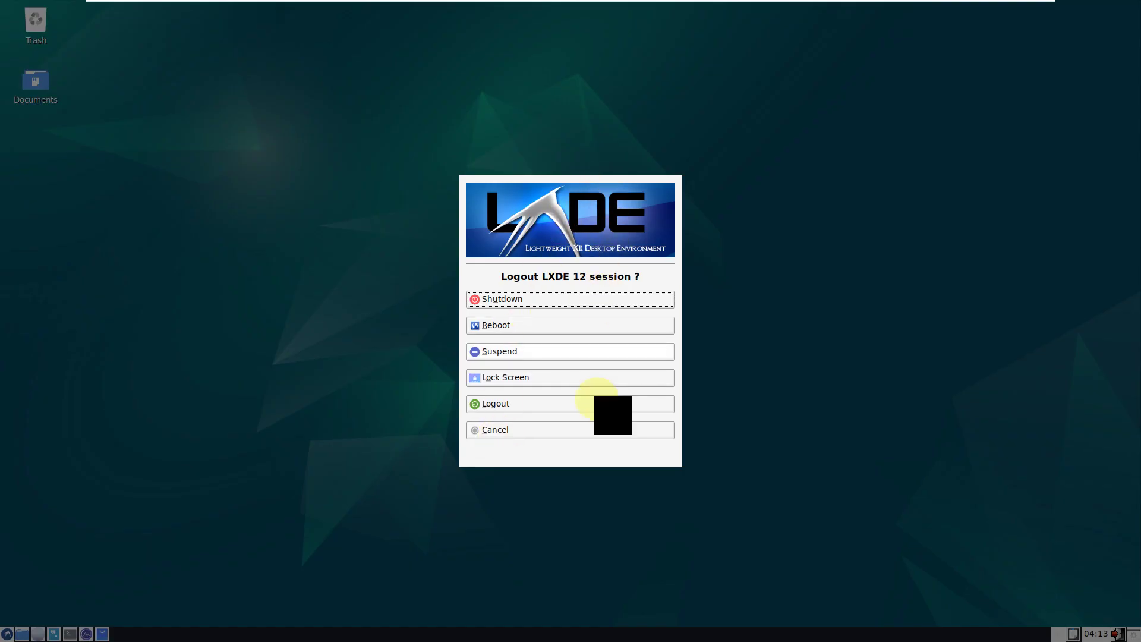
pyautogui.click(541, 300)
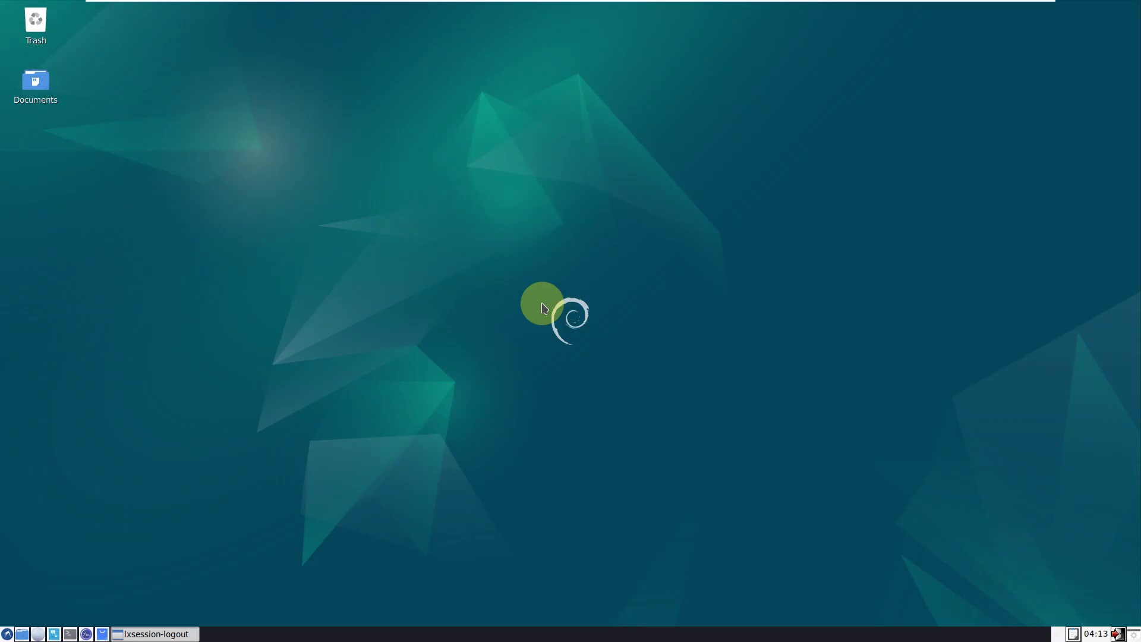